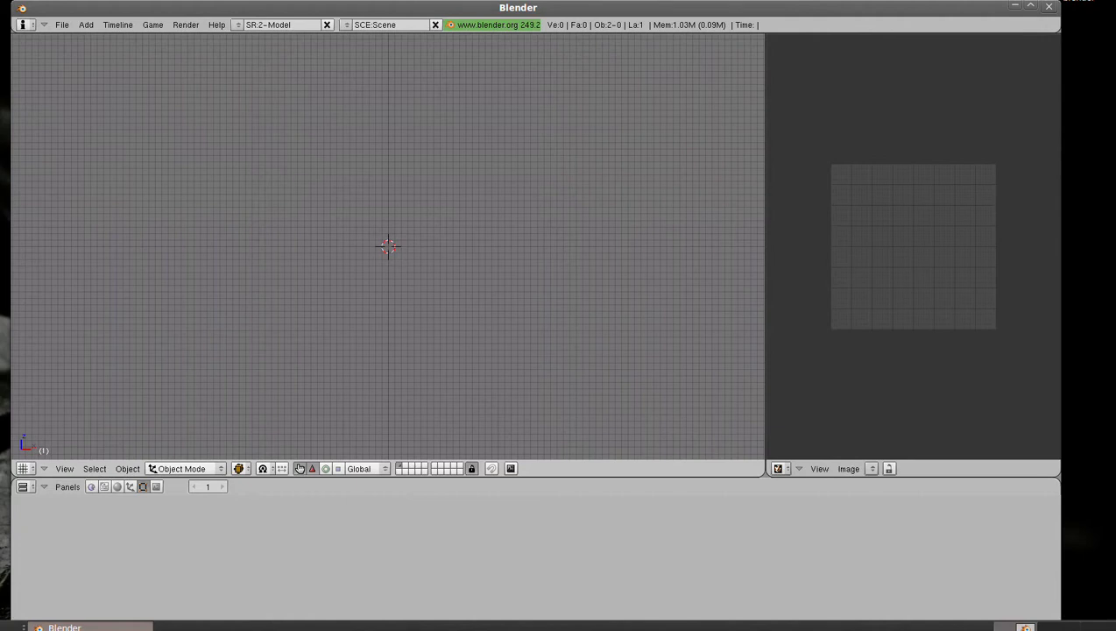
Open /media/data/image/avatar.blend from the recent files list
left_click(62, 25)
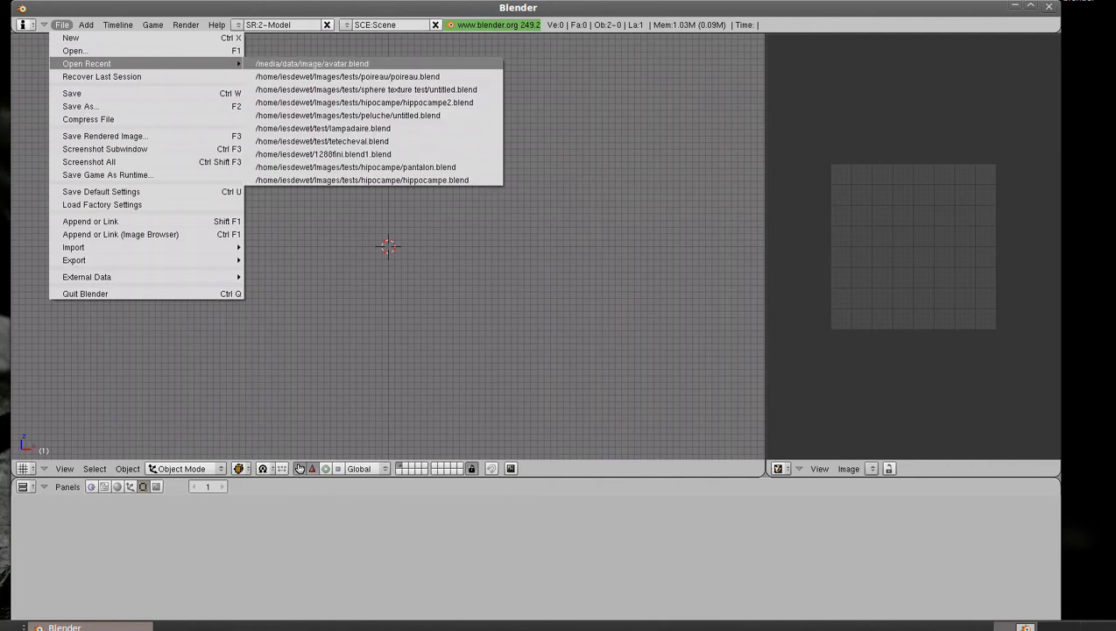
left_click(311, 63)
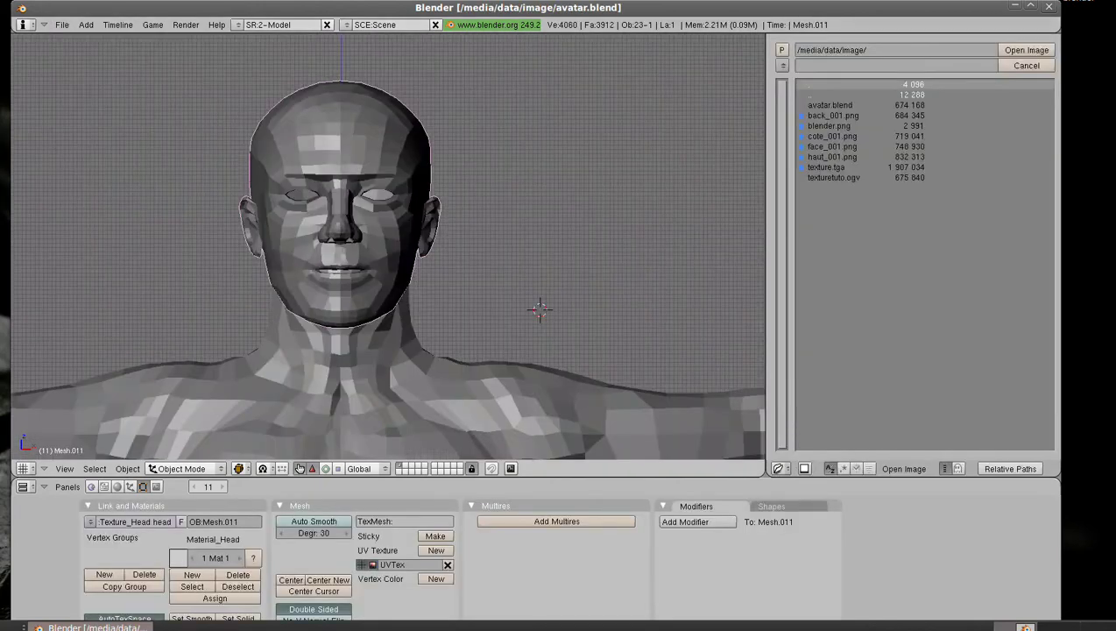
Hide the body meshes so only the head remains, and cancel the image file browser
right_click(337, 377)
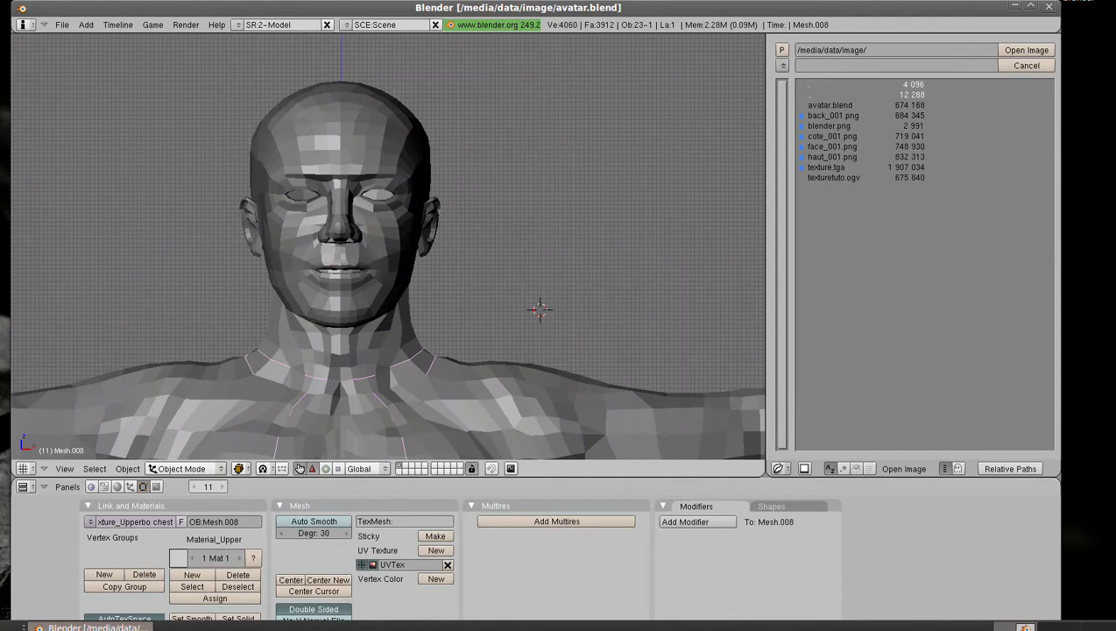
right_click(341, 219)
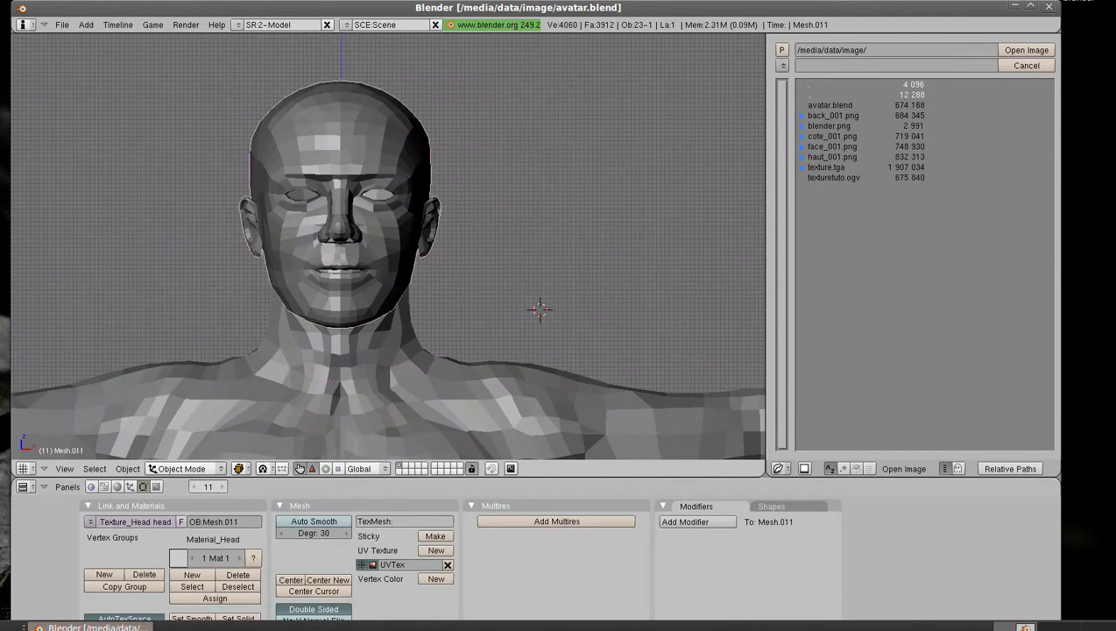
key("ctrl+j")
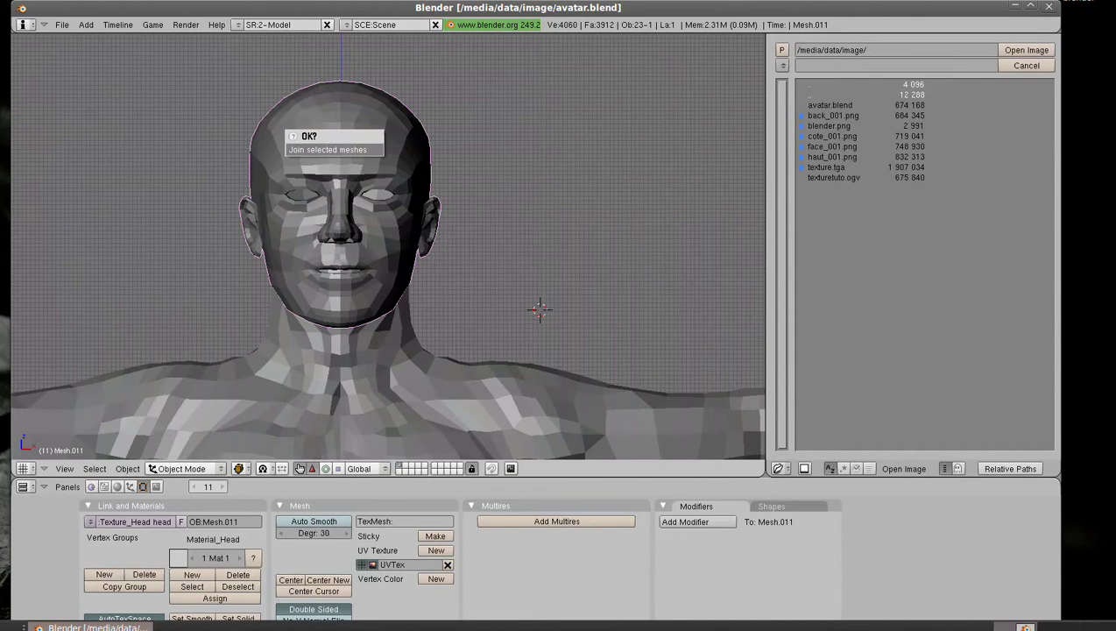
key("Return")
key("ctrl+i")
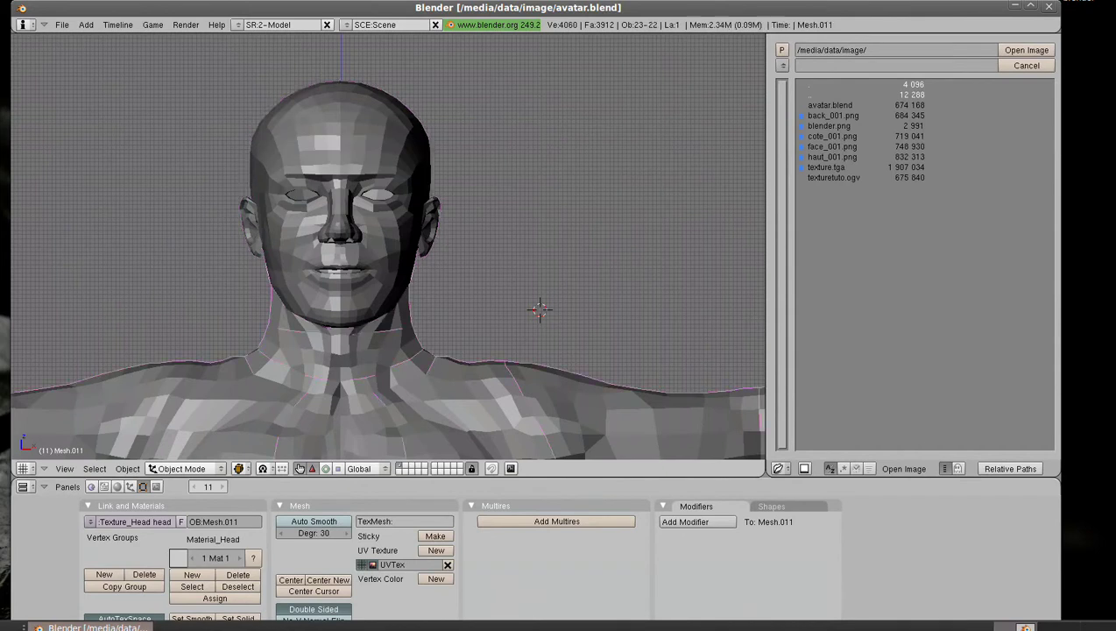
key("h")
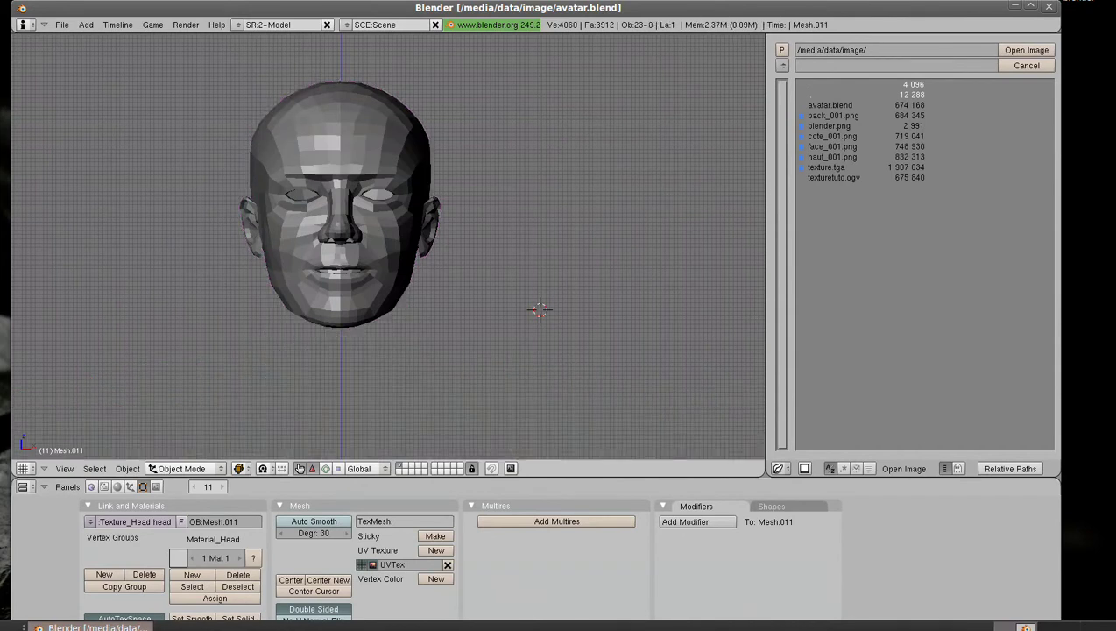
key("a")
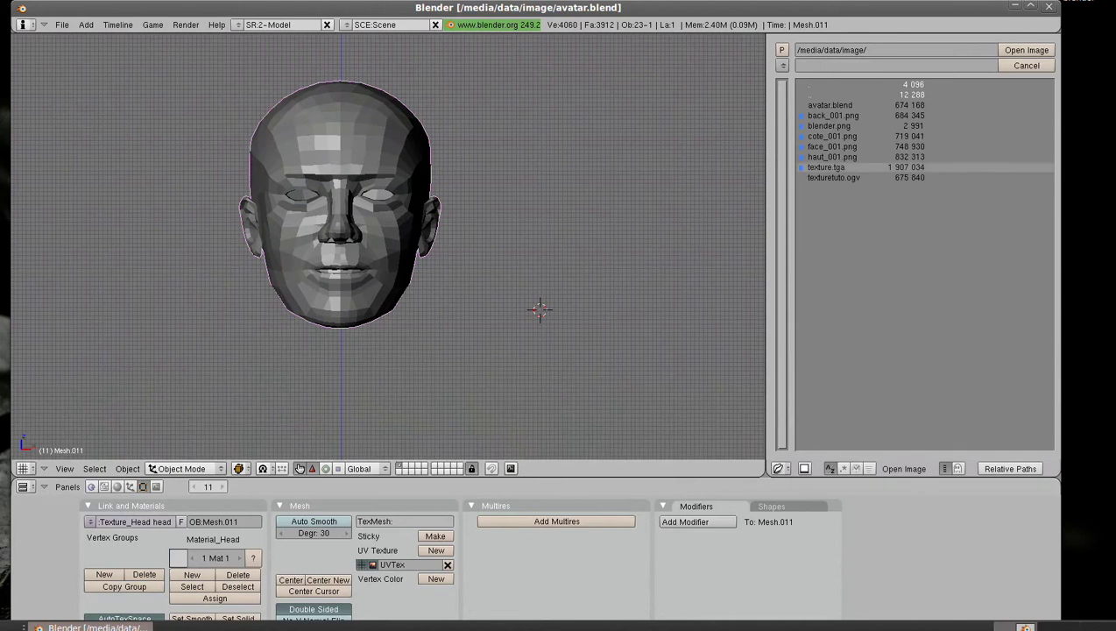
left_click(1027, 66)
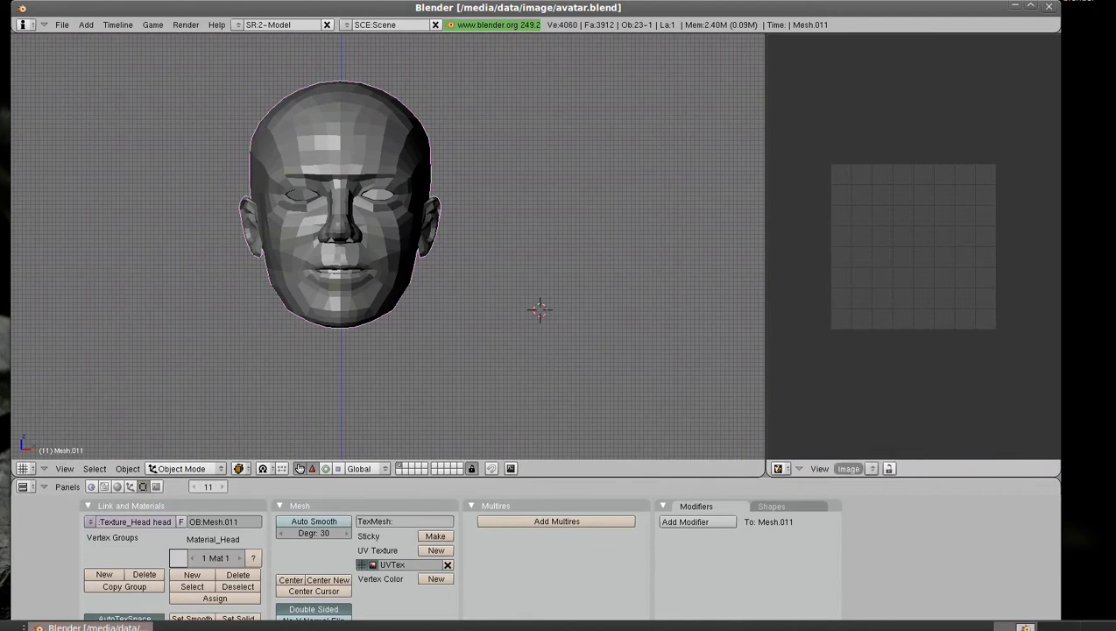
Load face_001.png into the image editor
left_click(848, 469)
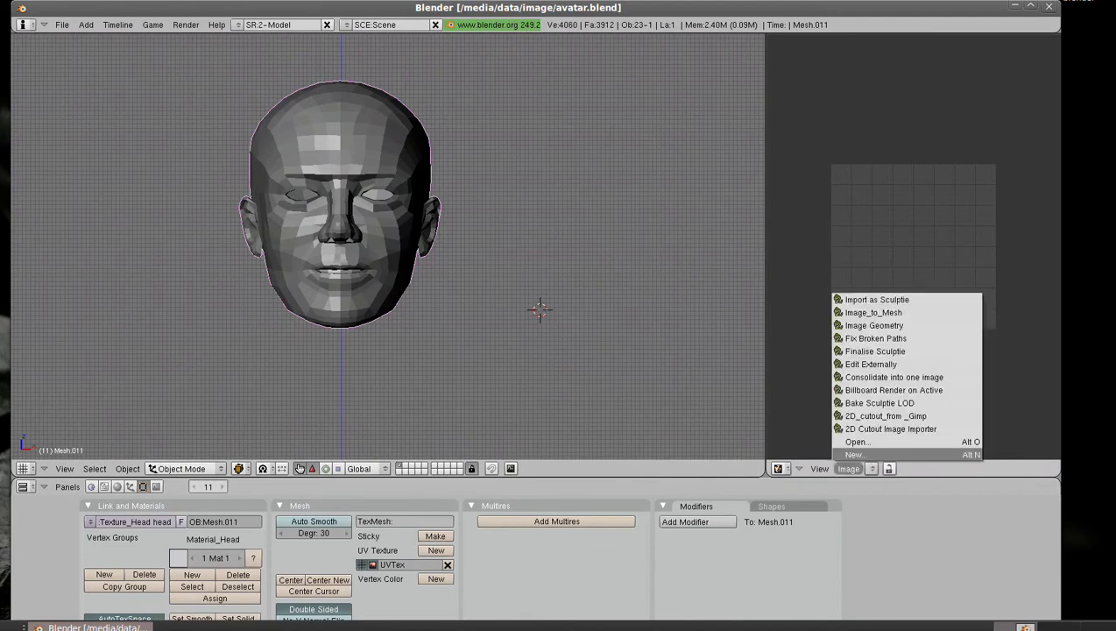
left_click(858, 441)
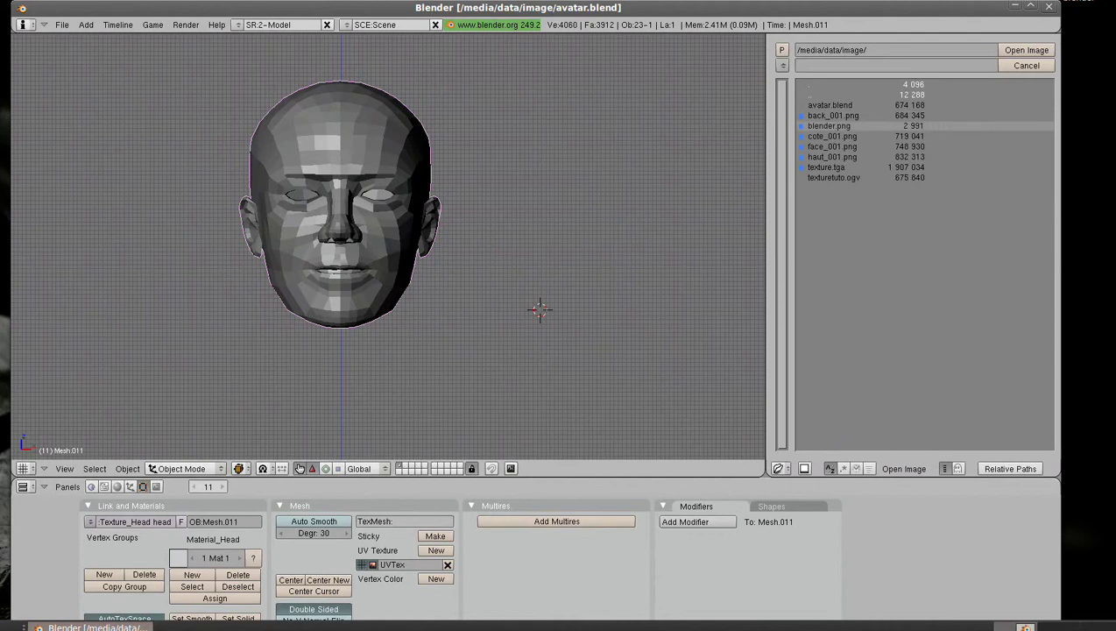
left_click(832, 146)
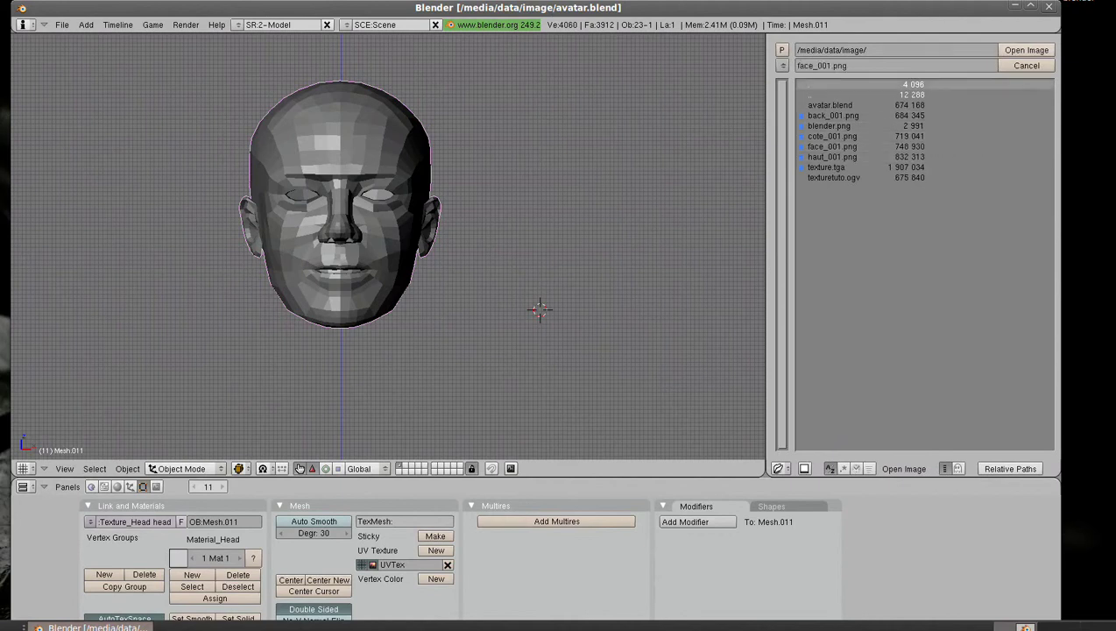
left_click(1026, 50)
scroll(913, 245, "down", 1)
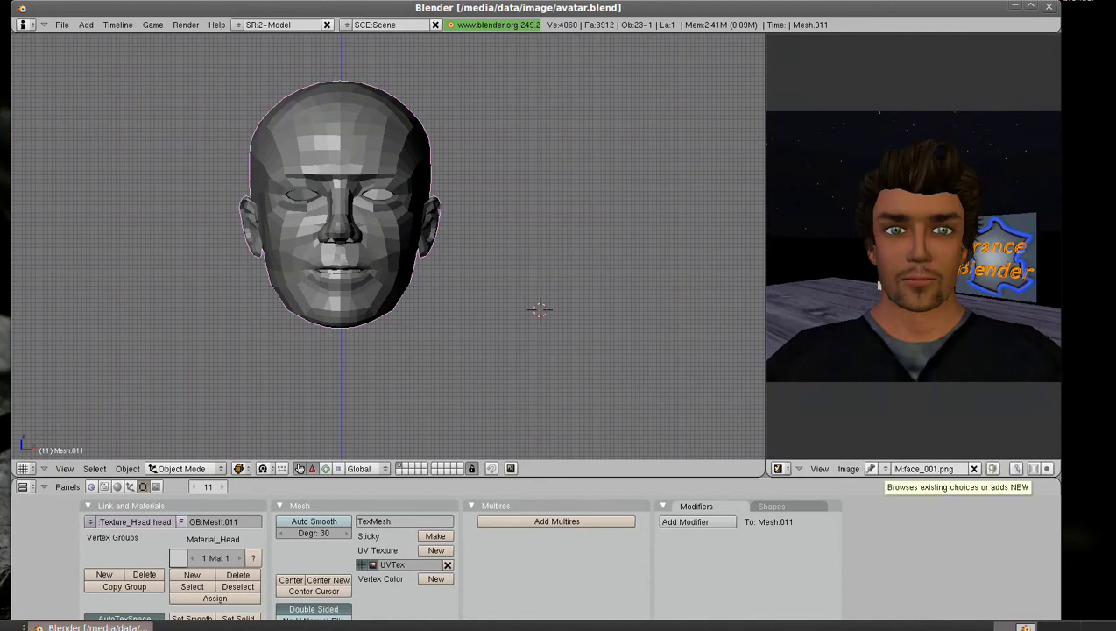
Load the blender.png logo image
left_click(848, 469)
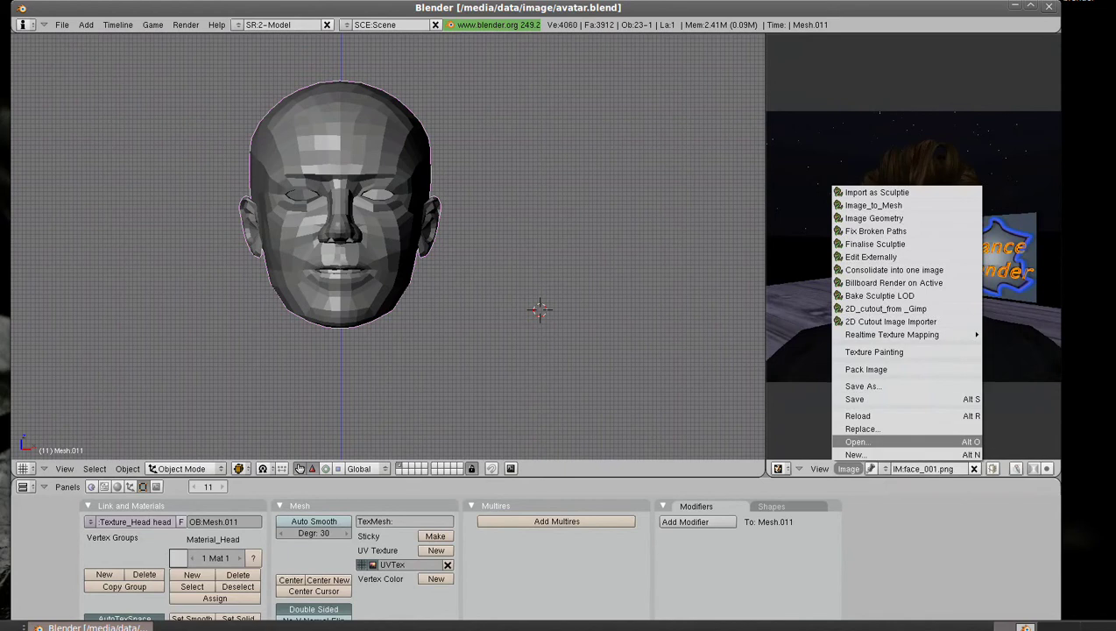
left_click(855, 441)
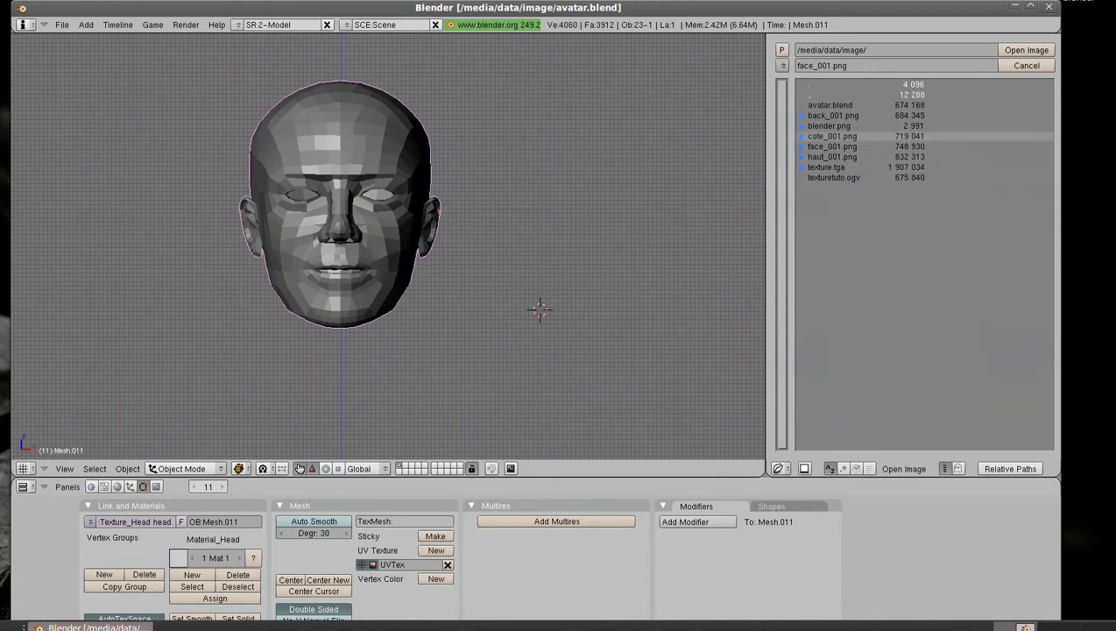
left_click(828, 125)
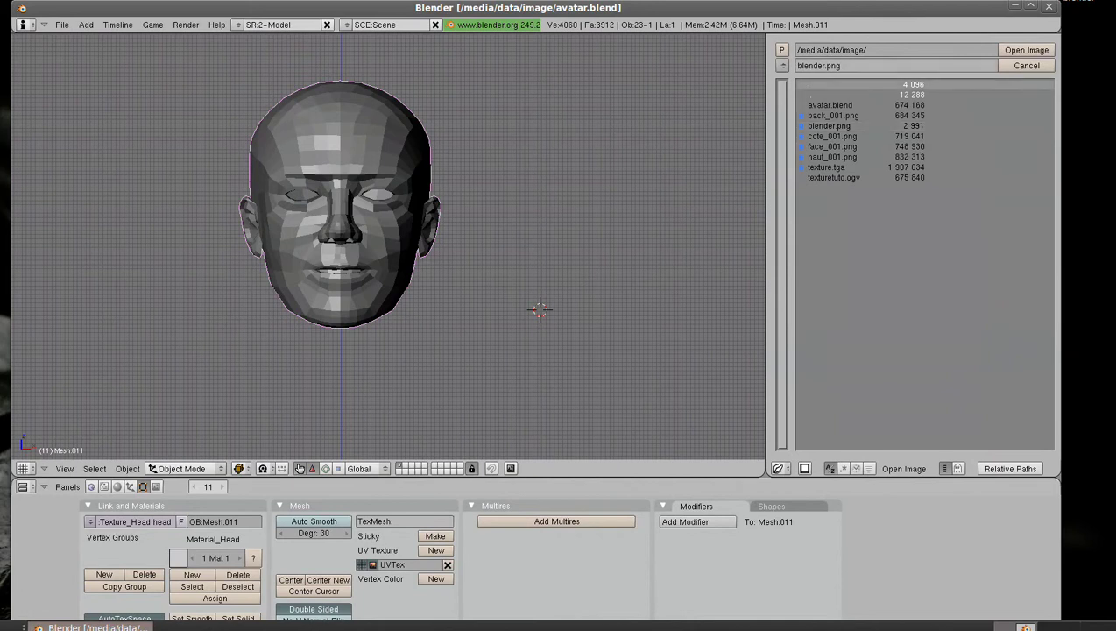
left_click(1026, 50)
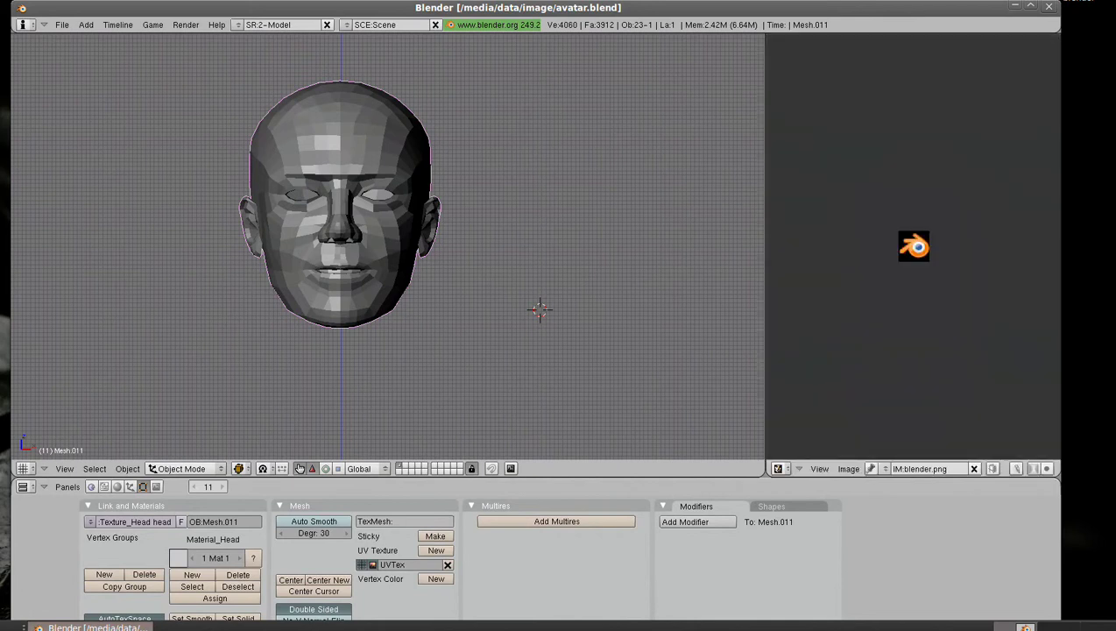
Load the cote_001.png side-profile photo
left_click(848, 468)
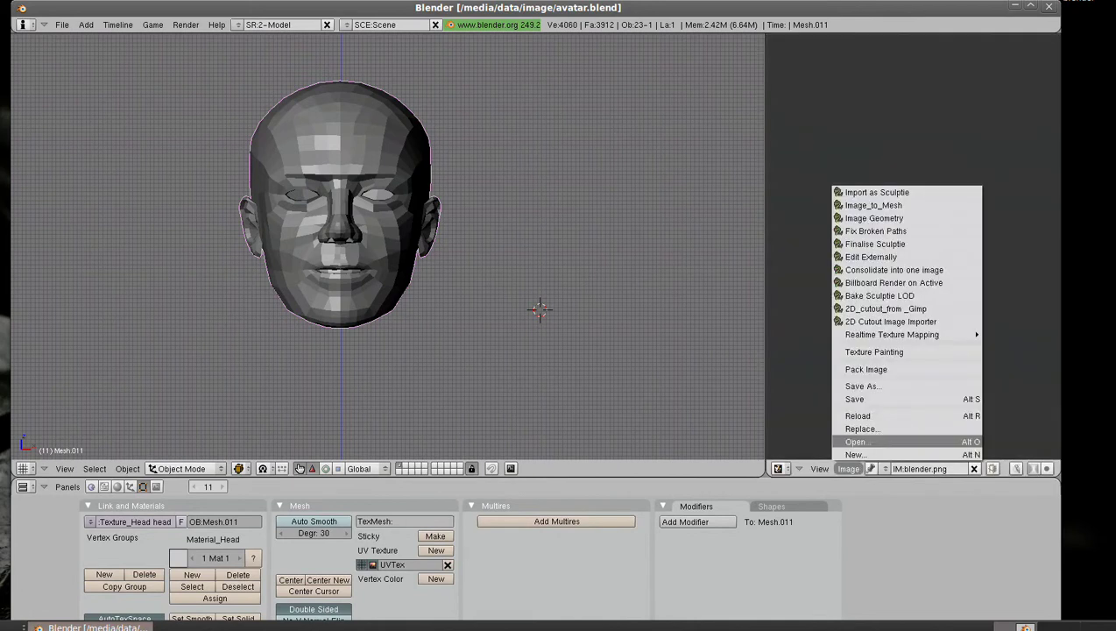
left_click(856, 442)
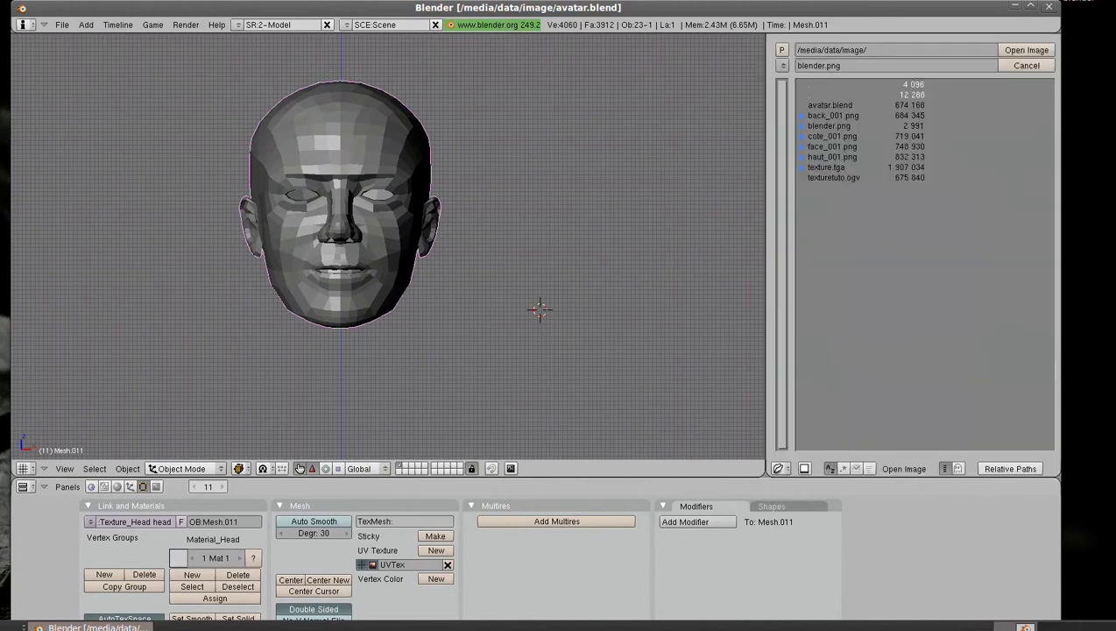
left_click(831, 136)
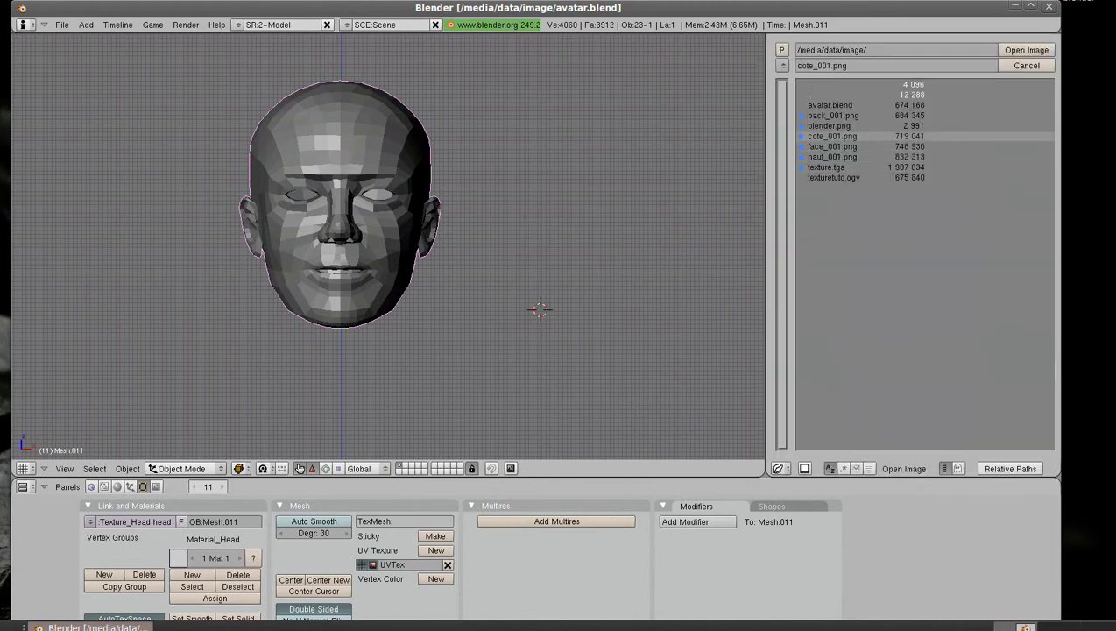
left_click(1026, 50)
scroll(913, 246, "down", 2)
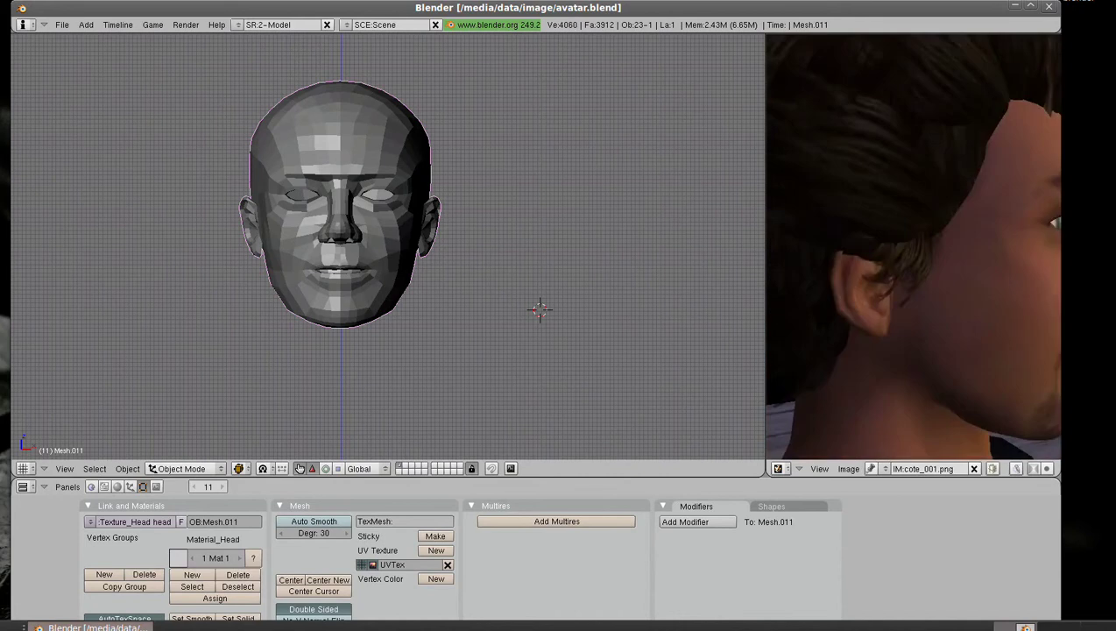
scroll(912, 246, "down", 1)
scroll(913, 246, "down", 1)
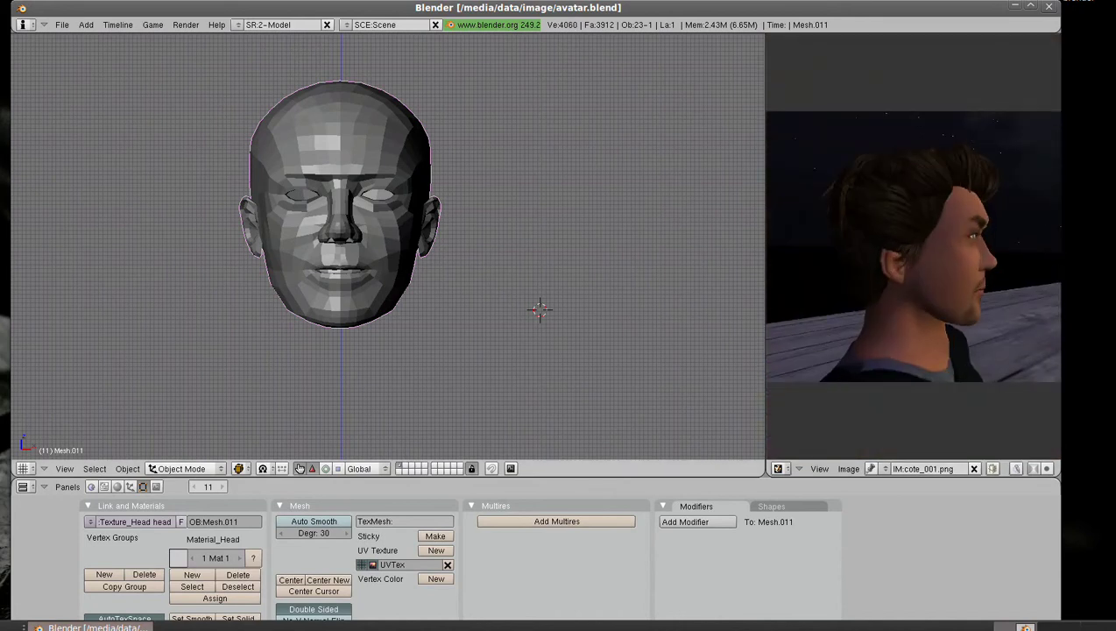
Enter Edit Mode on the head and add the UVTex.001 UV texture layer
key("Tab")
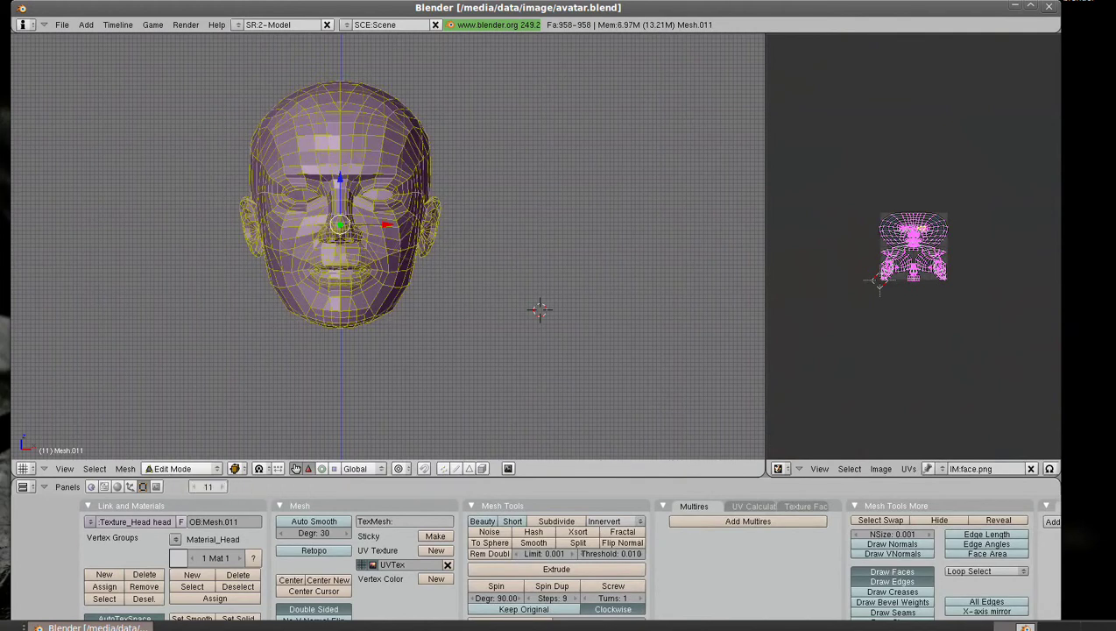
scroll(913, 246, "up", 3)
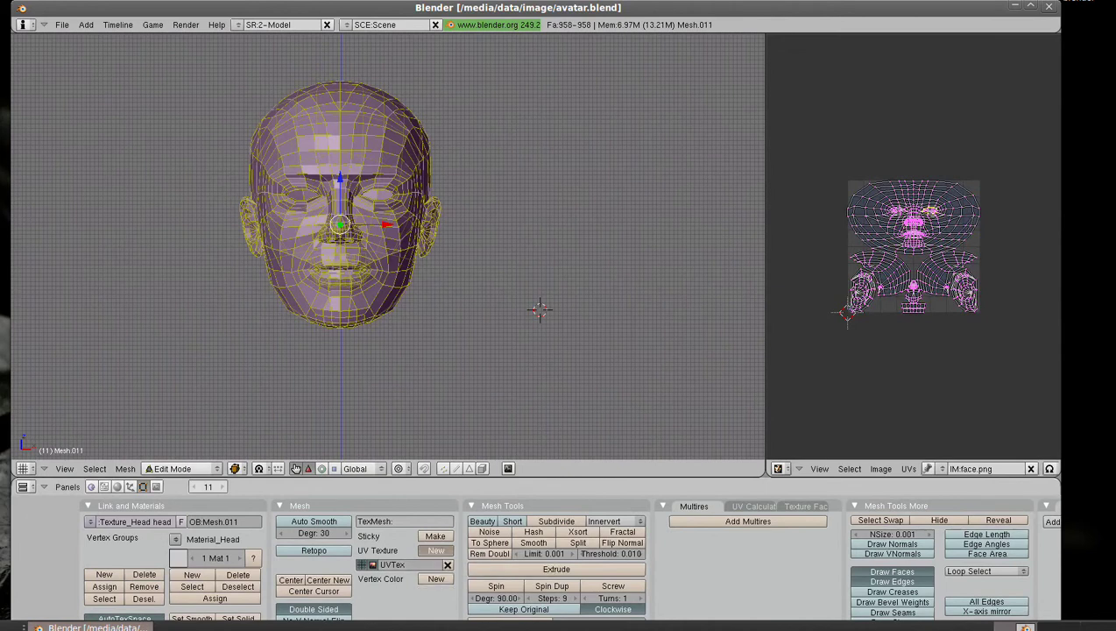
left_click(436, 550)
Name the UV layers face and cote, adding the cote layer
left_click(399, 576)
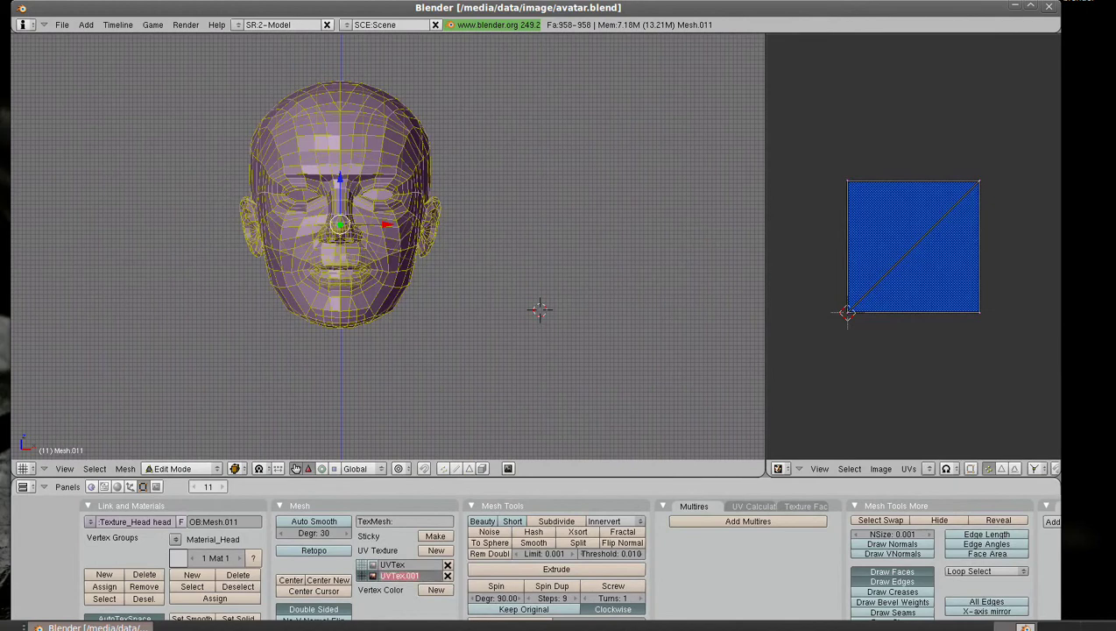
key("BackSpace")
type("ce")
key("Return")
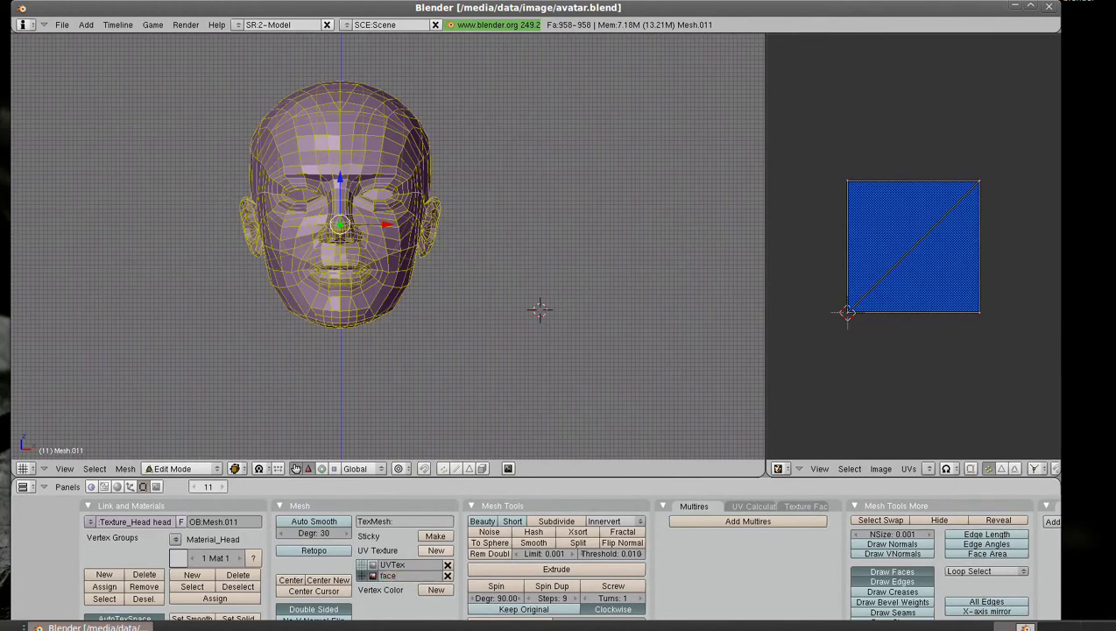
left_click(436, 550)
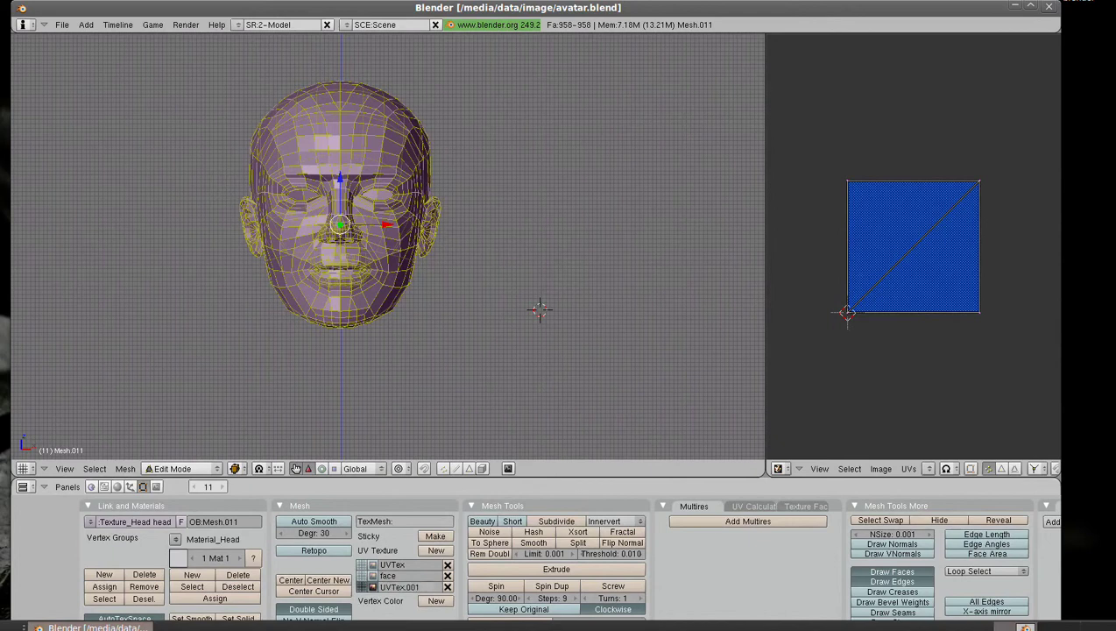
left_click(399, 587)
type("cot")
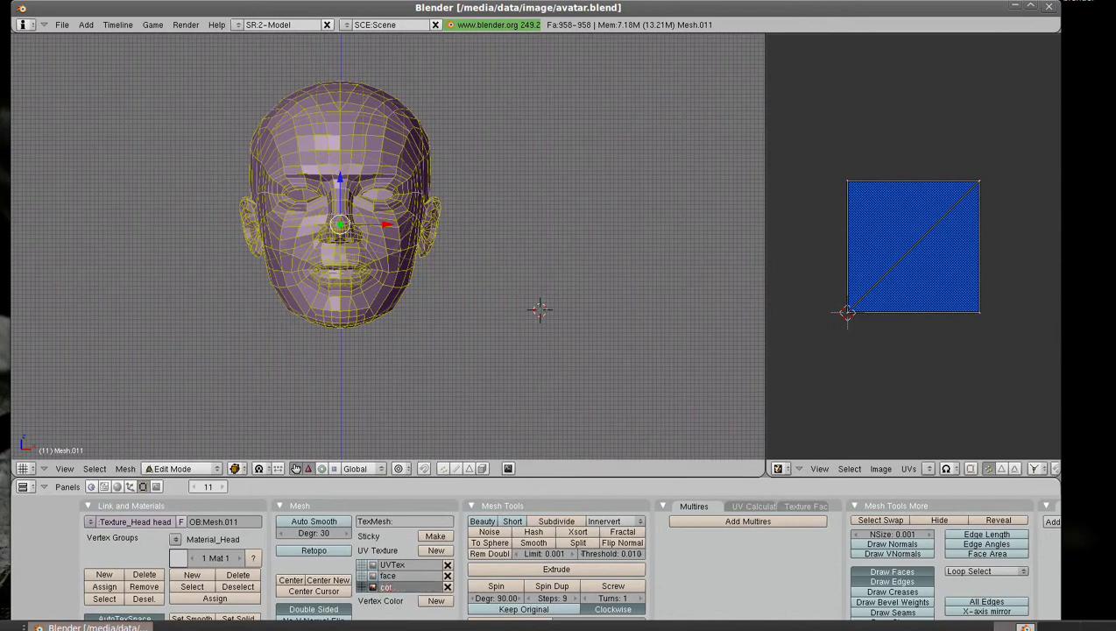
type("e")
key("Return")
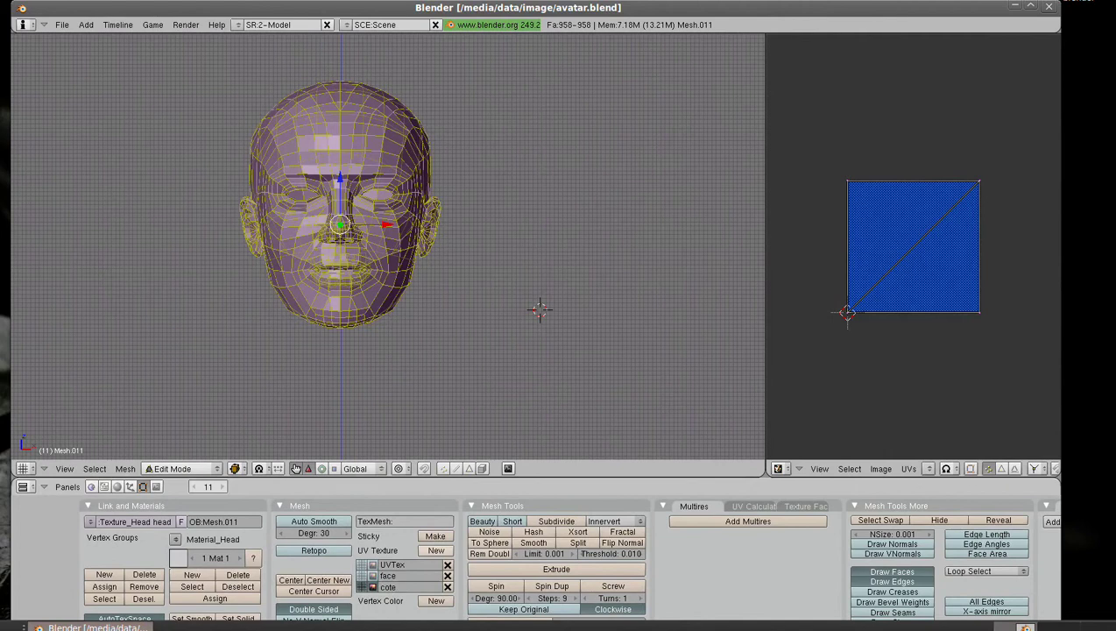
Add a third UV texture layer named logo
left_click(435, 550)
left_click(399, 597)
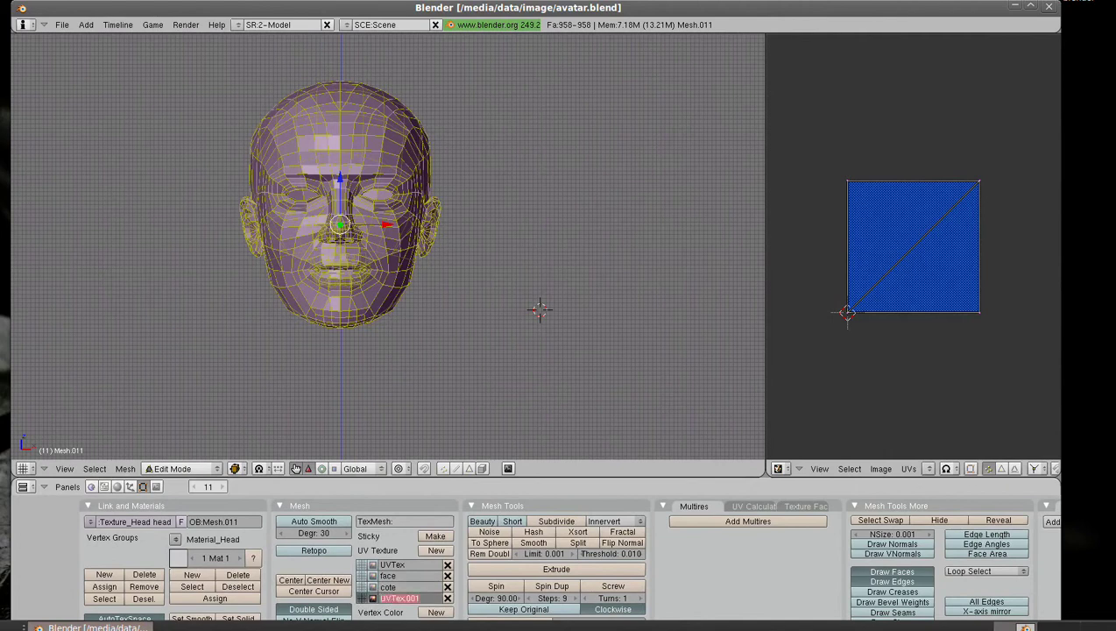
type("logo")
key("Return")
Make the face UV layer active with face_001.png, then return to Object Mode
left_click(362, 576)
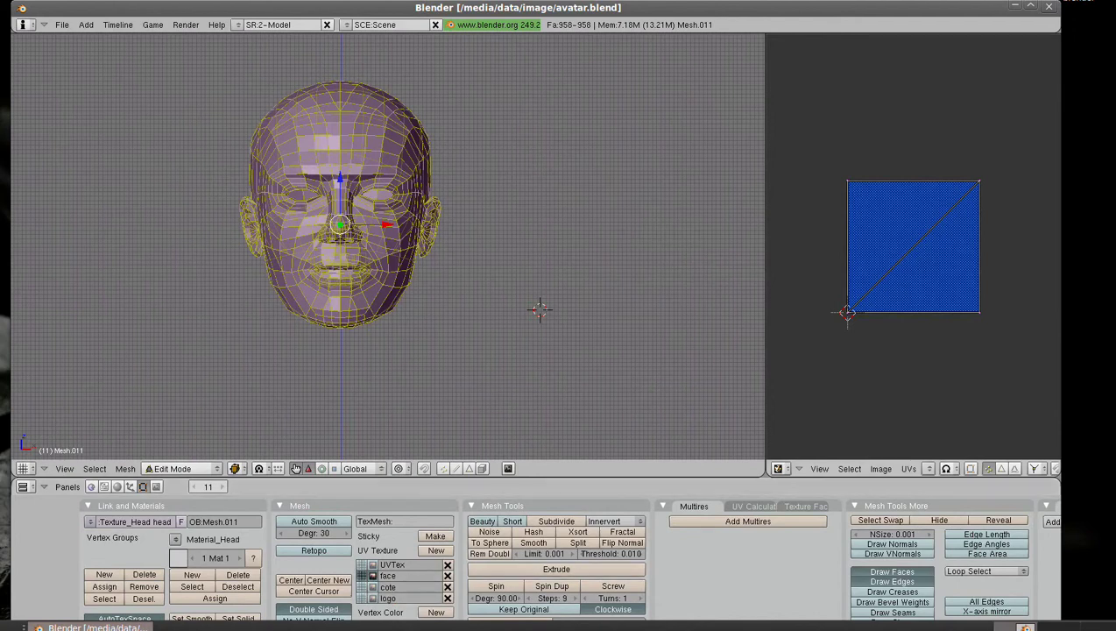
left_click(928, 469)
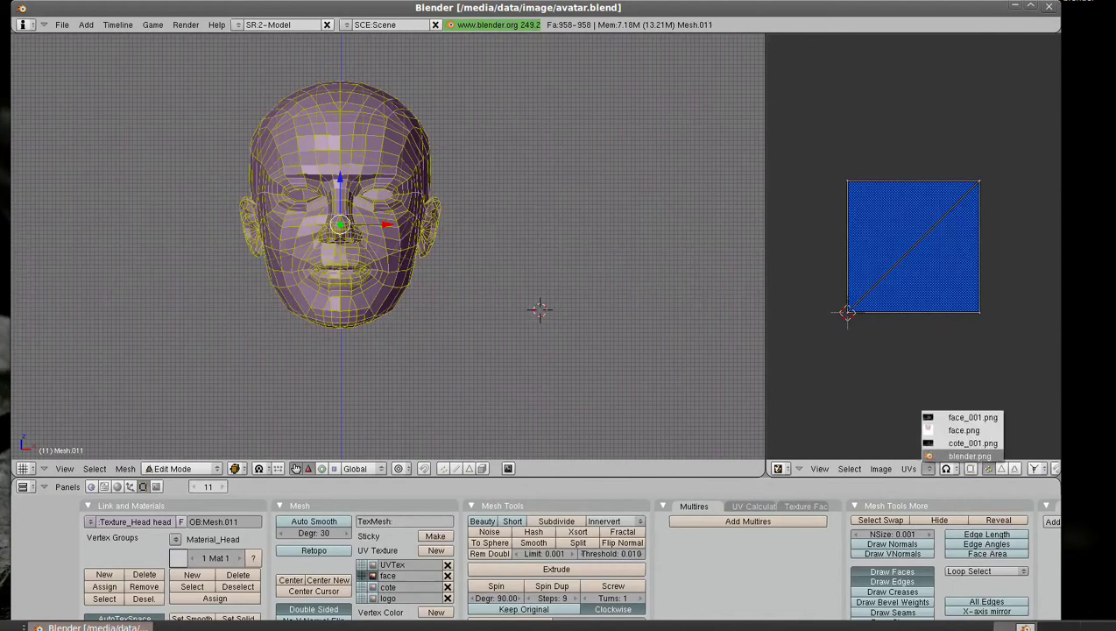
left_click(970, 417)
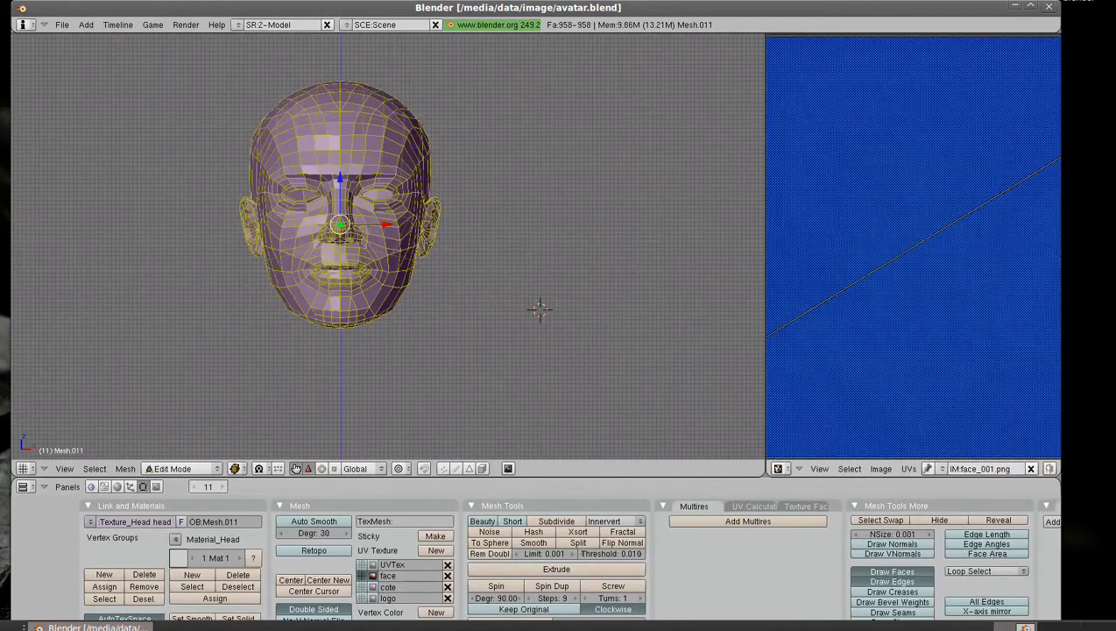
key("Tab")
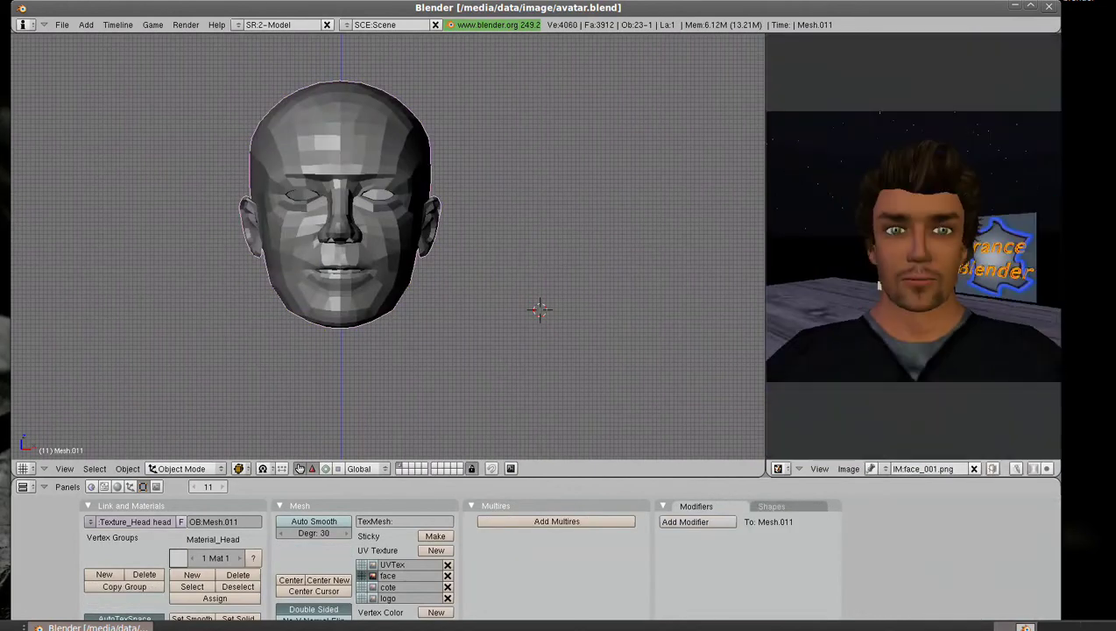
Switch the viewport draw type to Textured
scroll(911, 469, "right", 3)
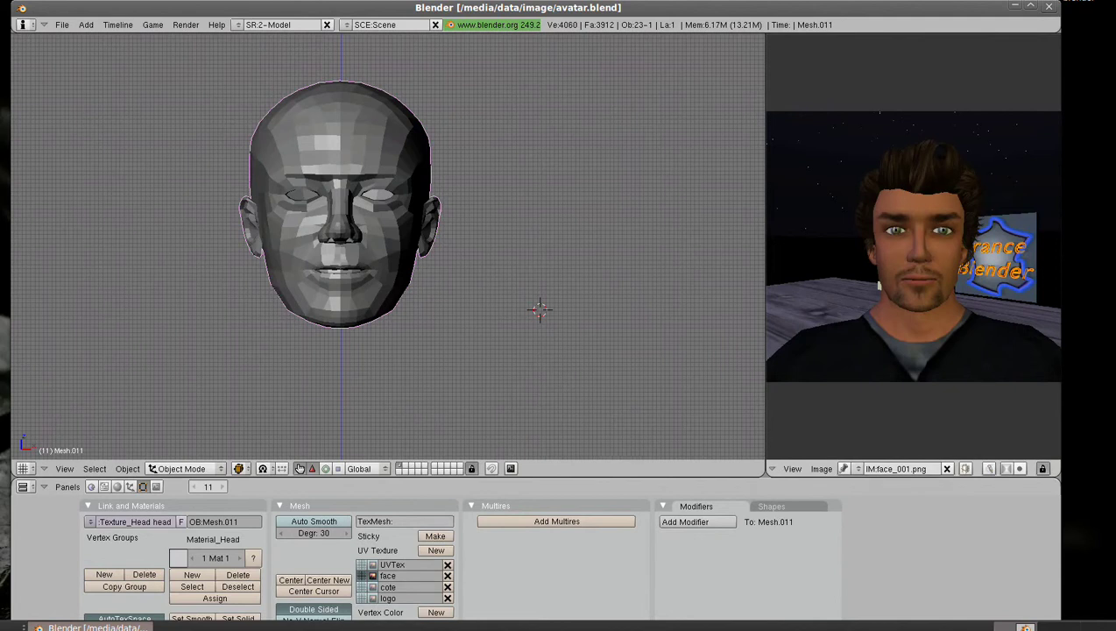
left_click(237, 469)
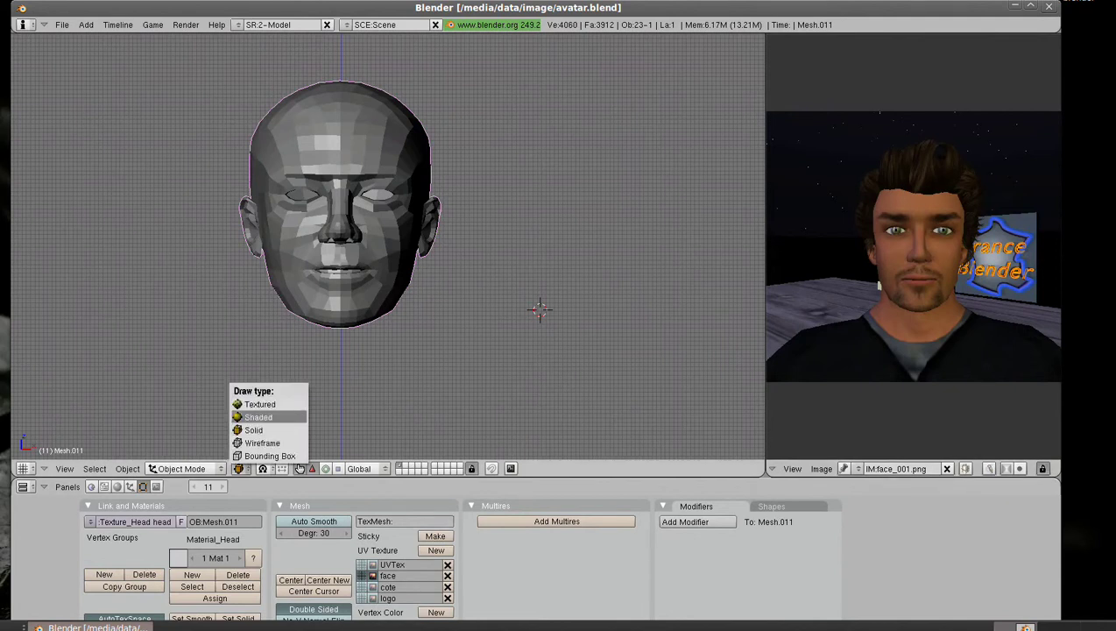
left_click(259, 404)
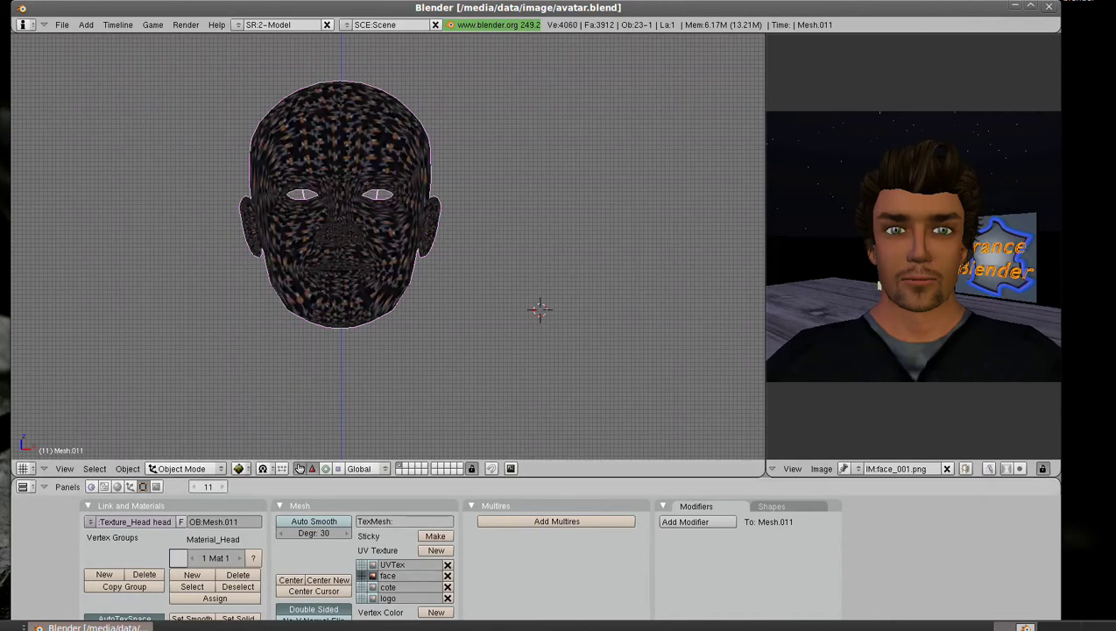
Make the head a single-user object and return to Edit Mode
key("u")
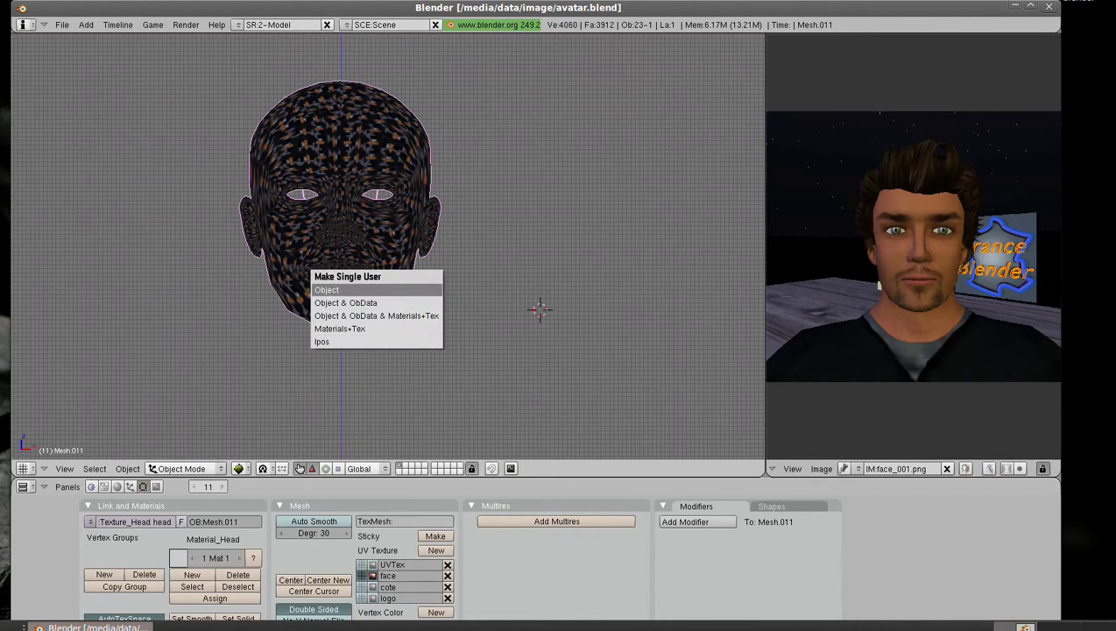
key("Return")
key("Tab")
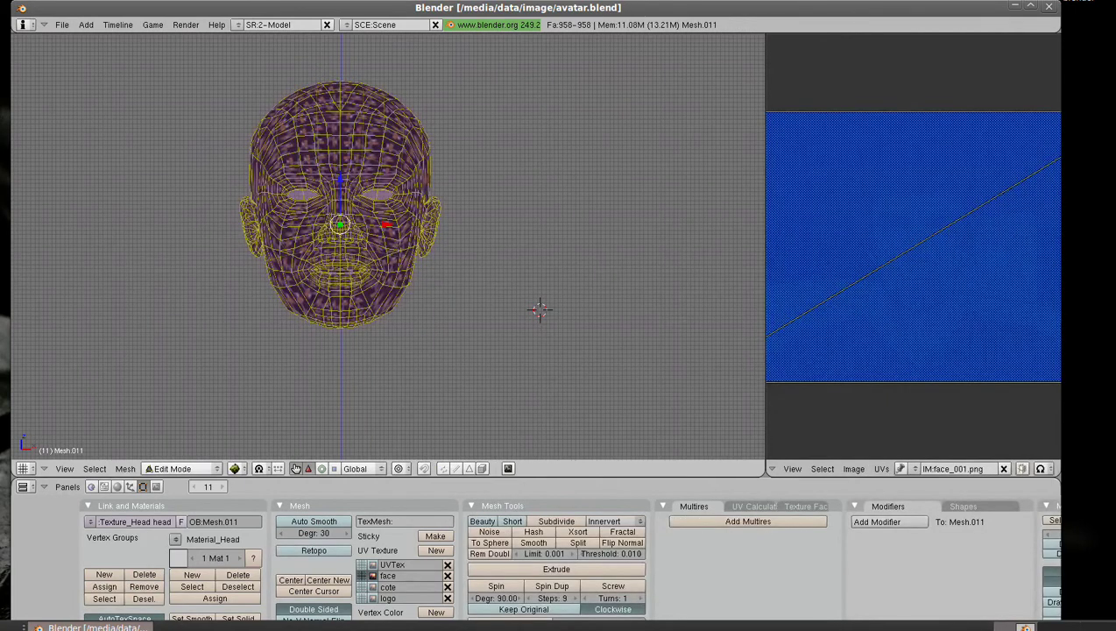
Project the UVs from view (bounds) and shrink them toward the photo face
key("u")
key("Return")
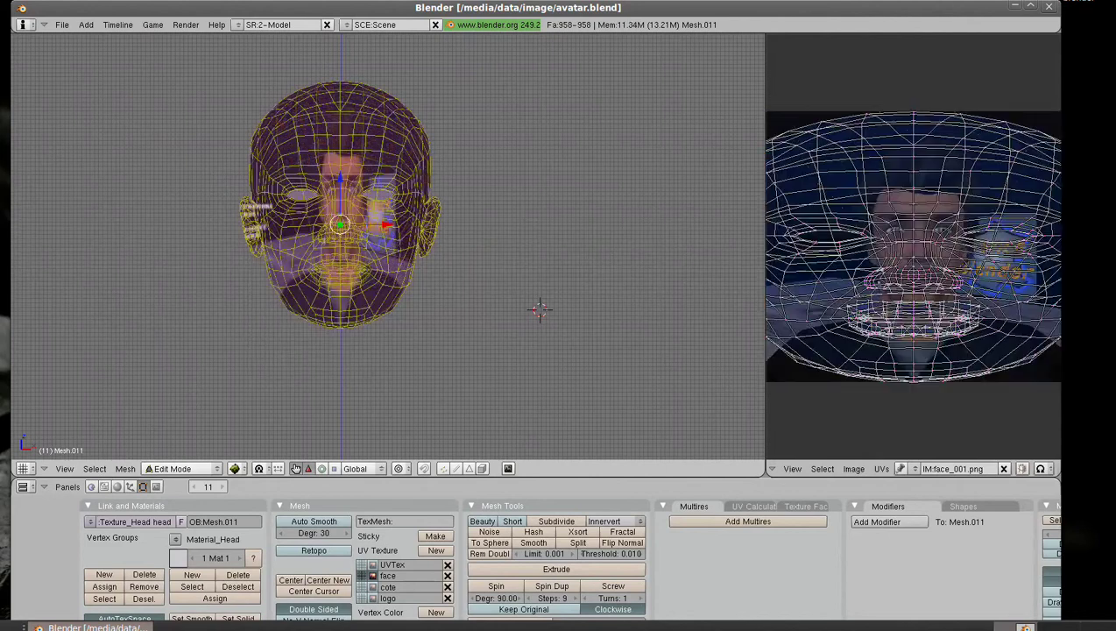
key("a")
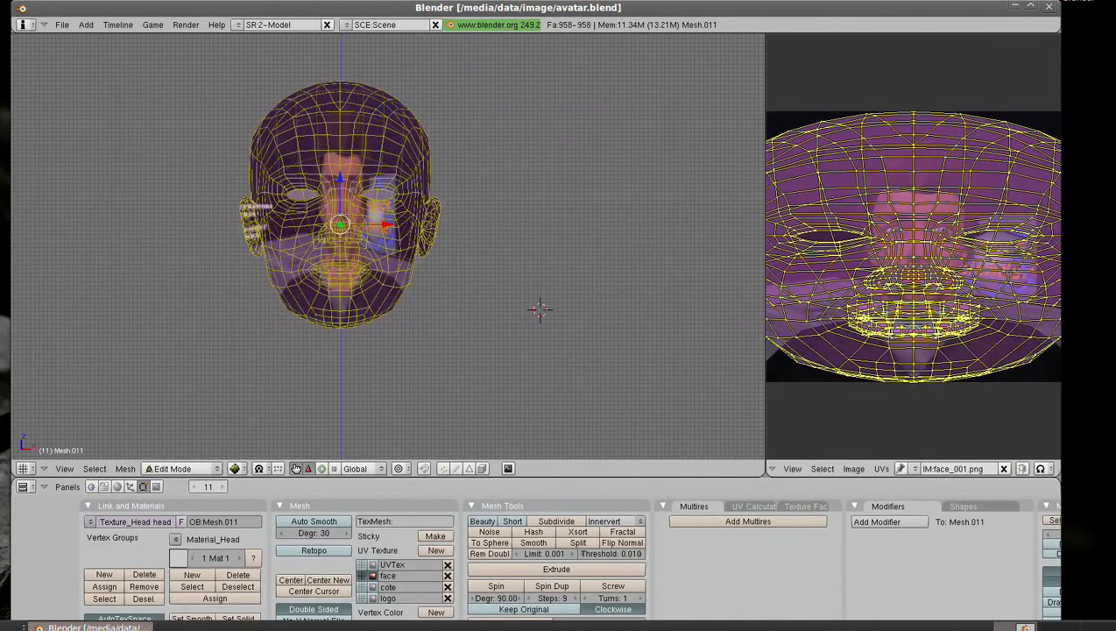
key("s")
key("Escape")
key("s")
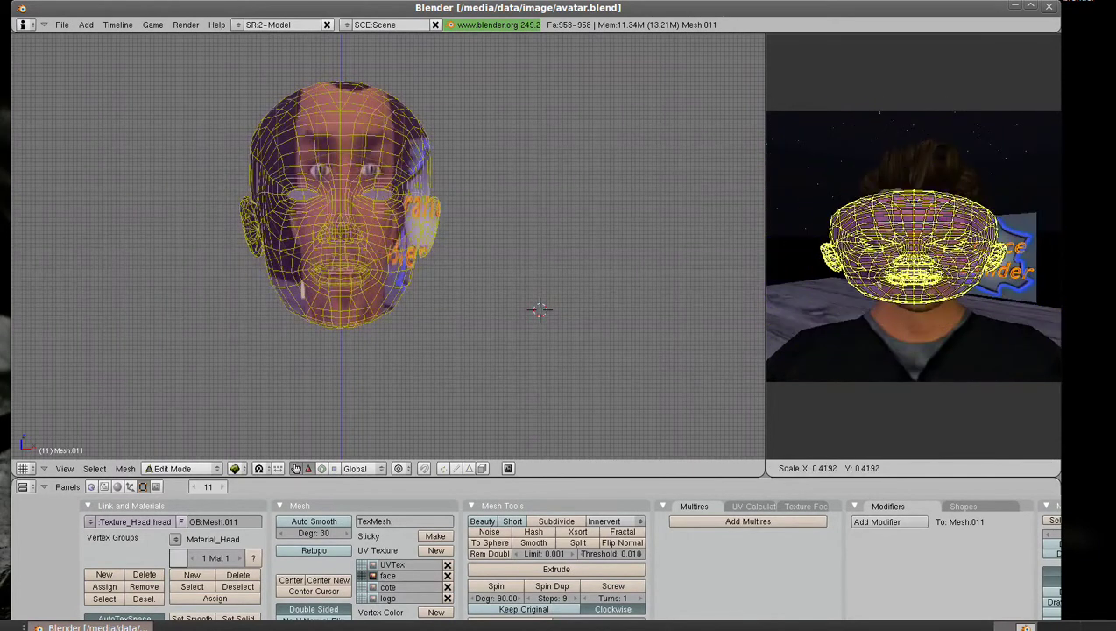
key("Return")
Stretch the UVs taller and wider, then shrink them uniformly to the face
key("s")
key("y")
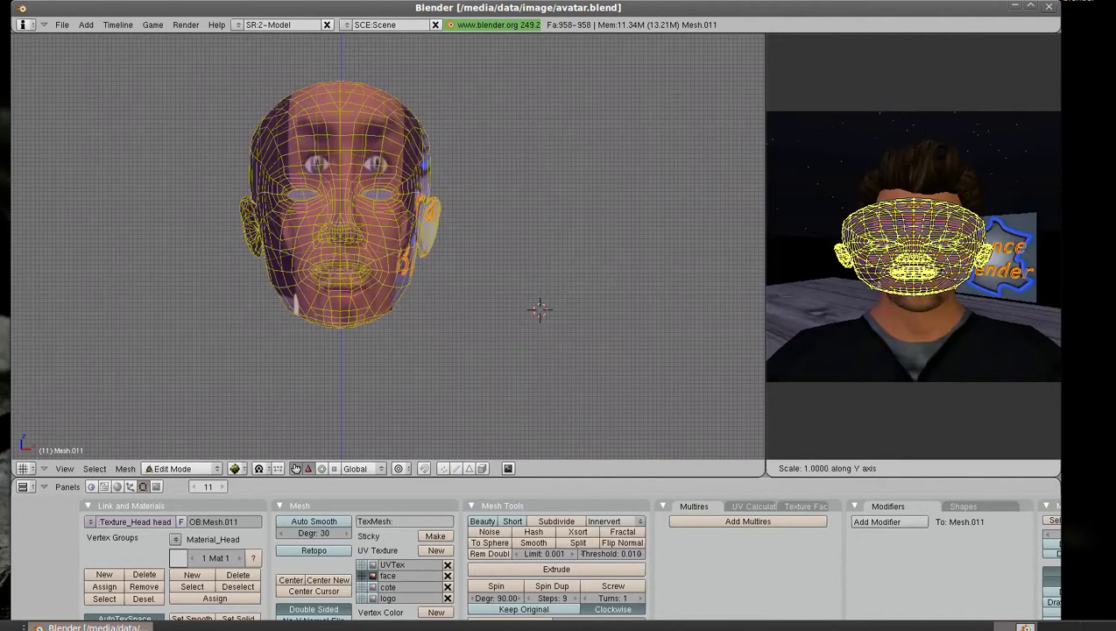
key("Return")
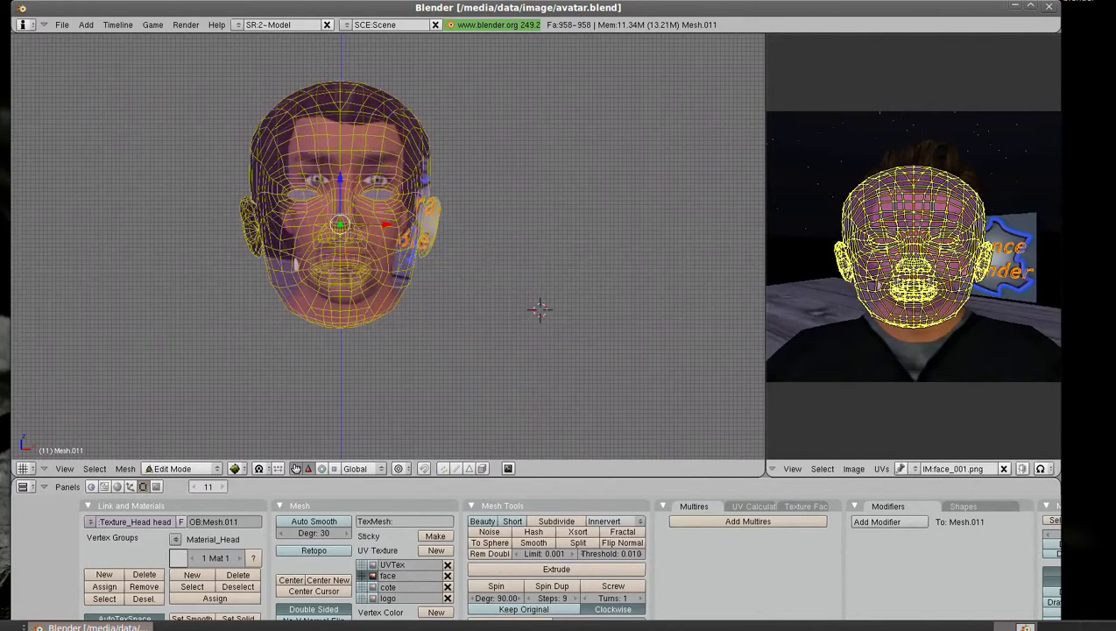
key("s")
key("x")
key("Return")
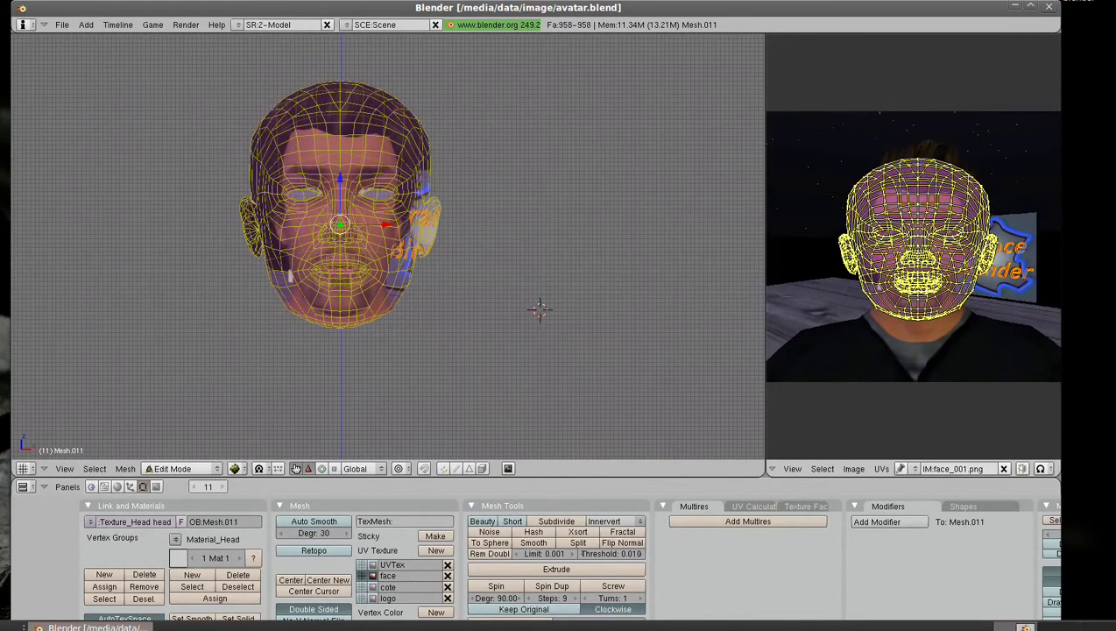
scroll(914, 246, "up", 5)
key("s")
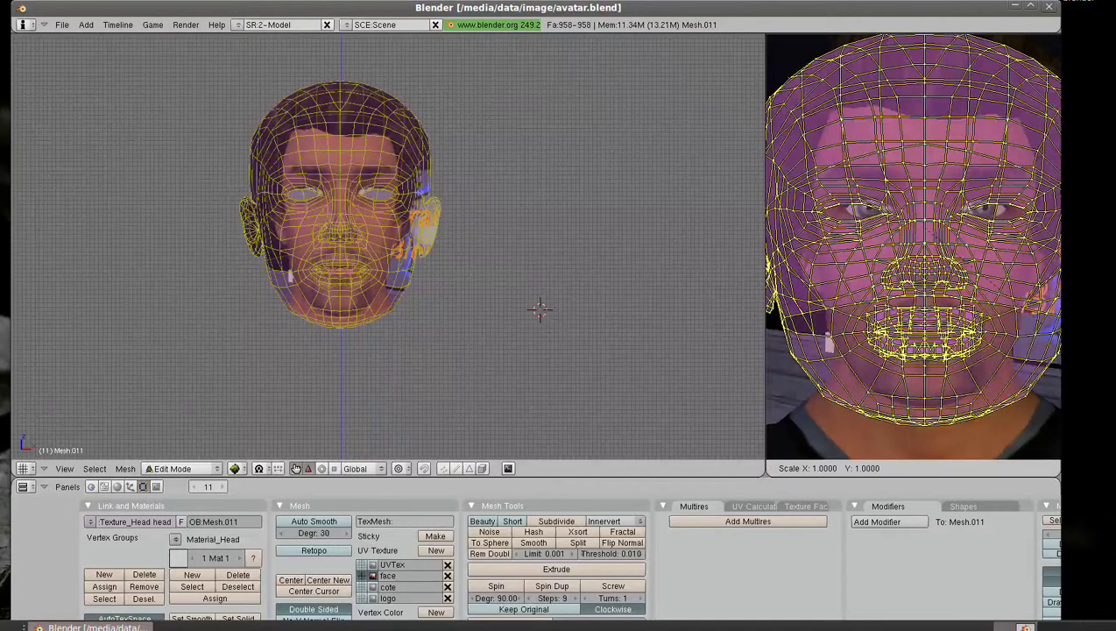
key("Return")
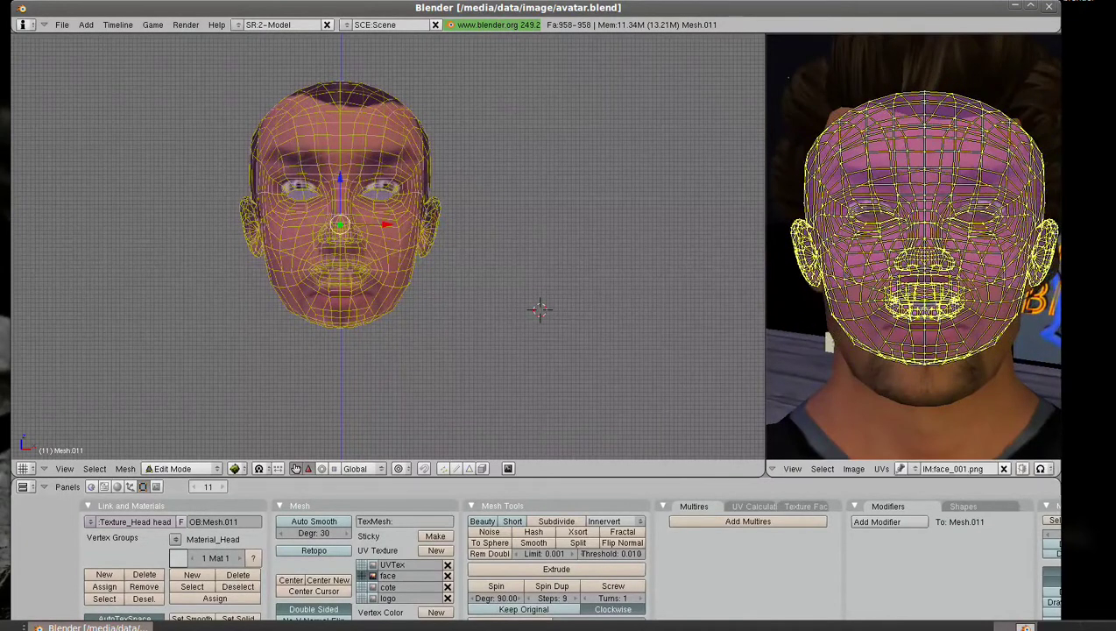
Move the UVs over the photo face and refine their horizontal and vertical stretch
key("g")
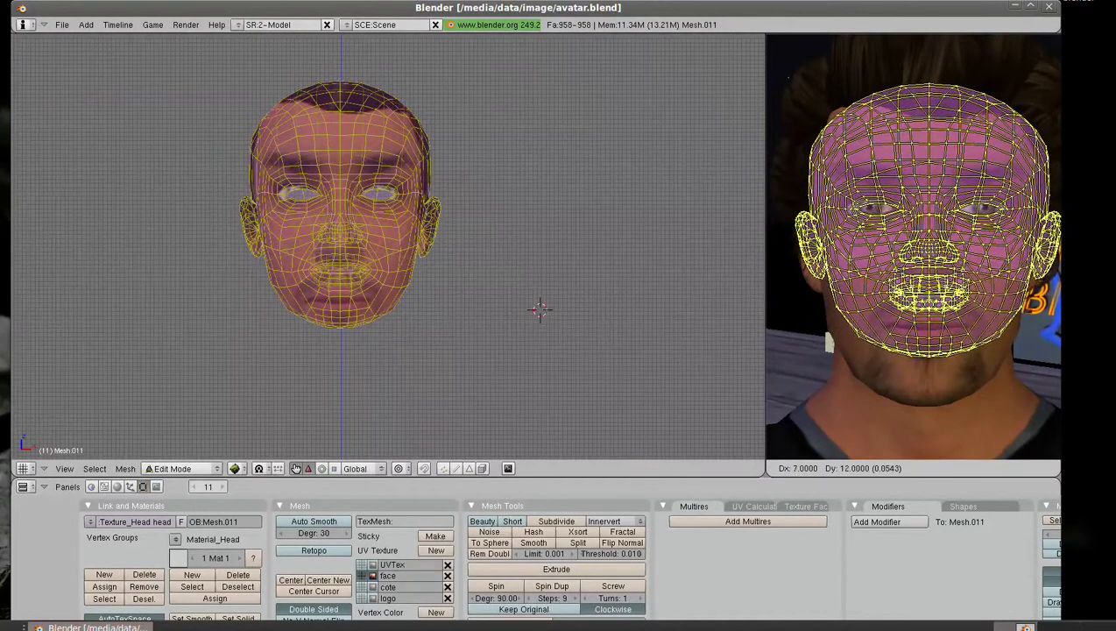
key("Return")
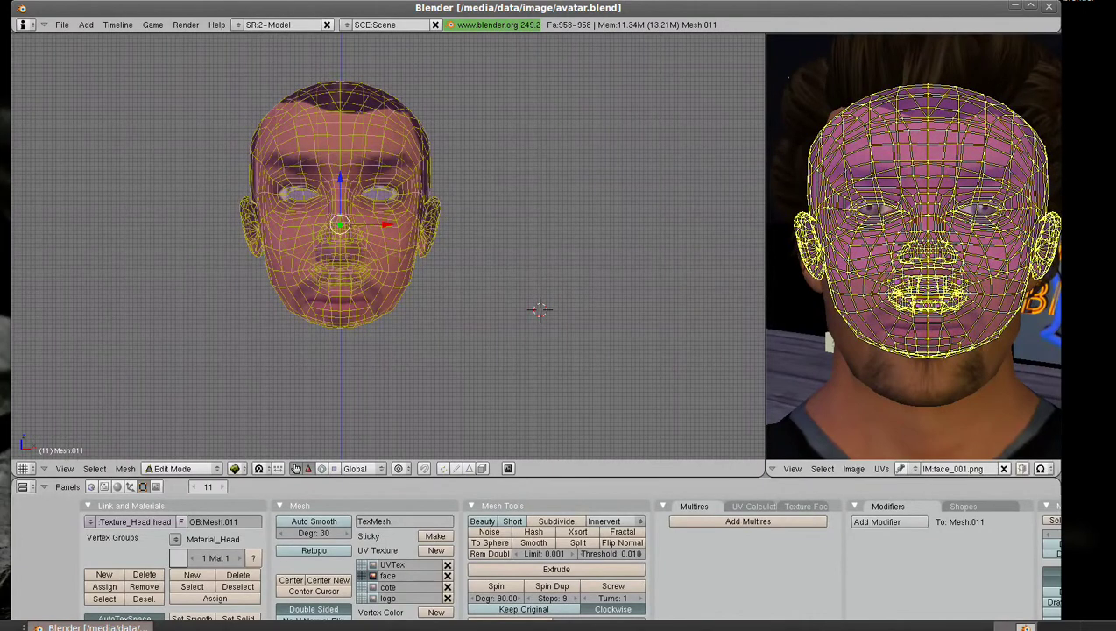
key("s")
key("x")
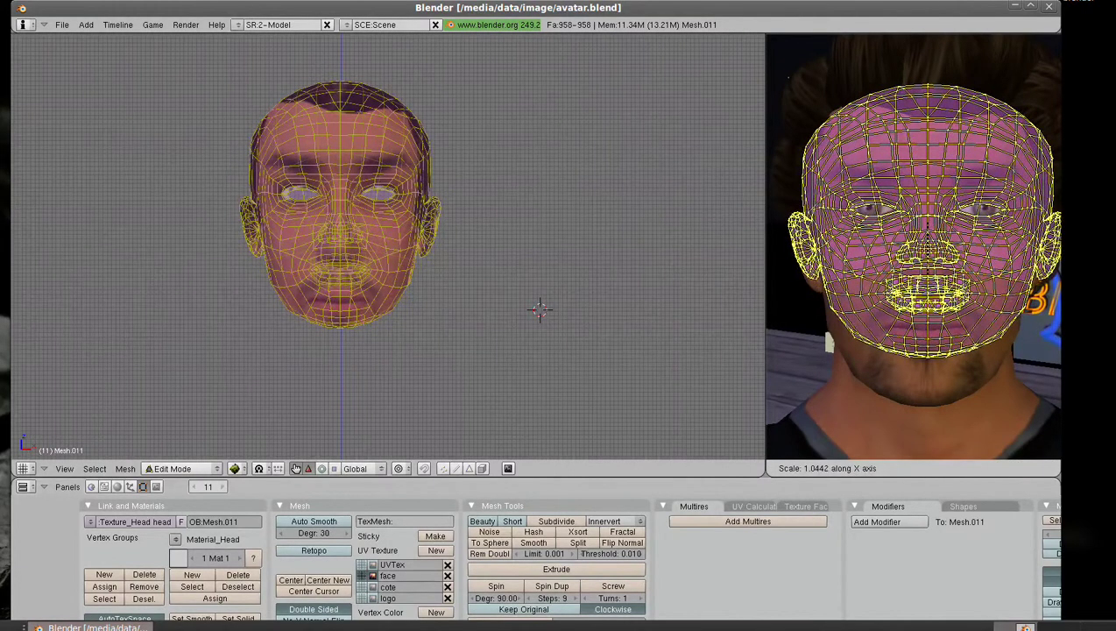
key("Return")
key("s")
key("y")
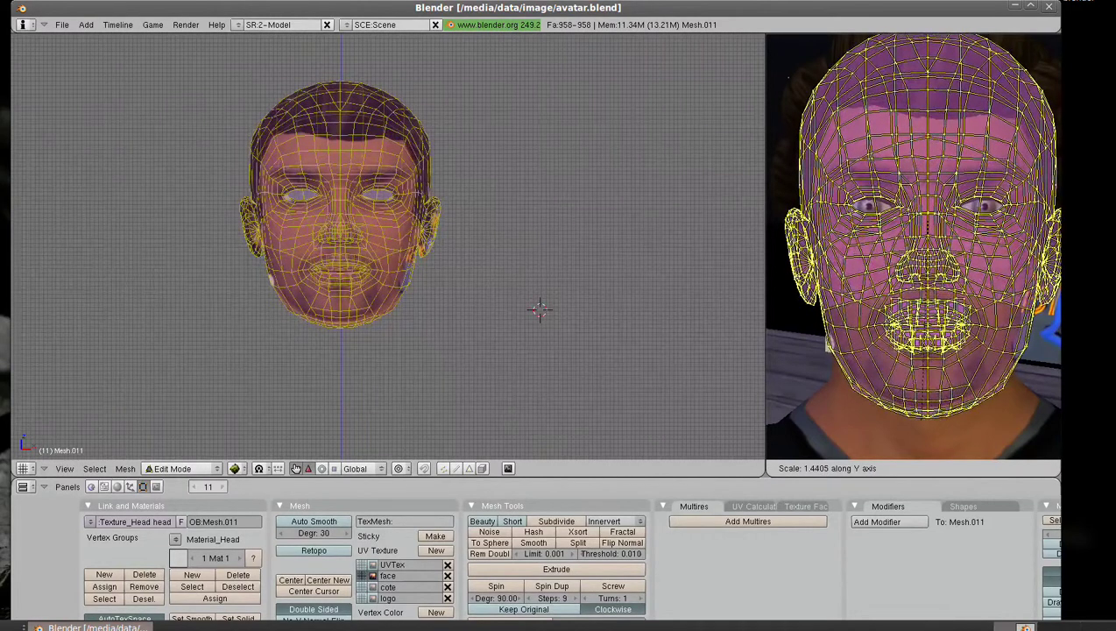
key("Return")
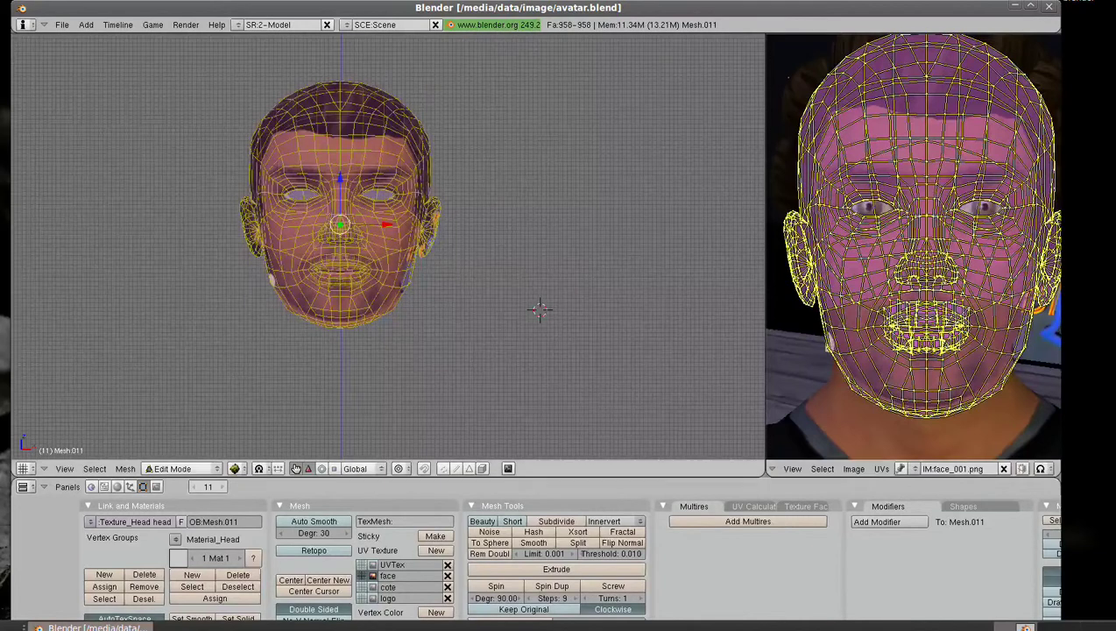
scroll(541, 310, "up", 3)
Orbit to a three-quarter view and set proportional editing to Connected
mouse_move(741, 394)
middle_mouse_down()
mouse_move(655, 378)
mouse_move(736, 386)
mouse_move(726, 281)
middle_mouse_up()
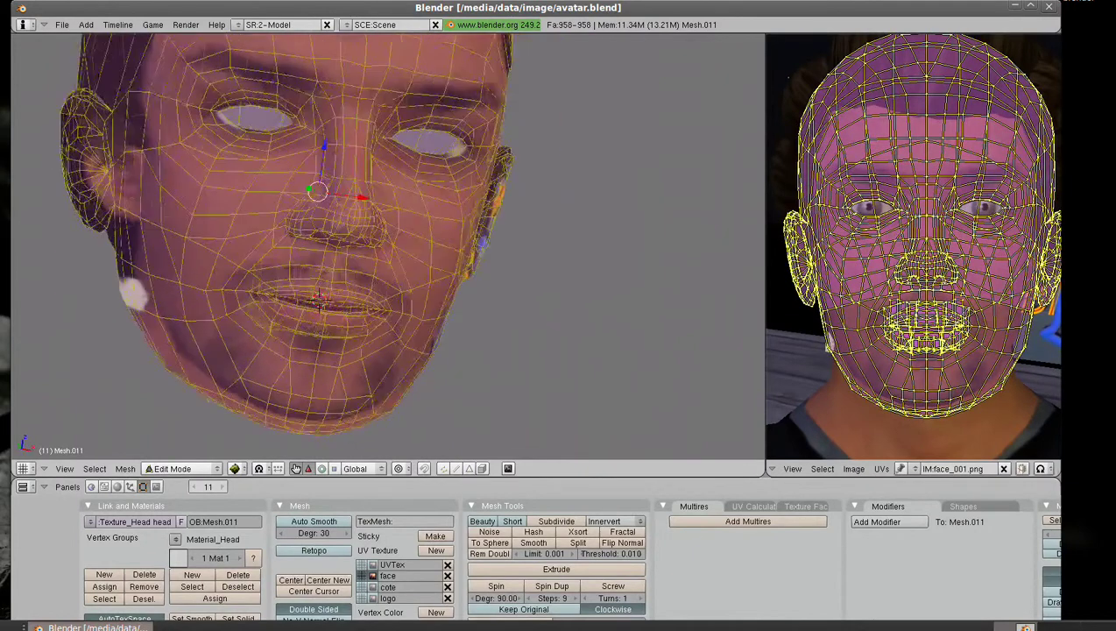
scroll(913, 246, "up", 5)
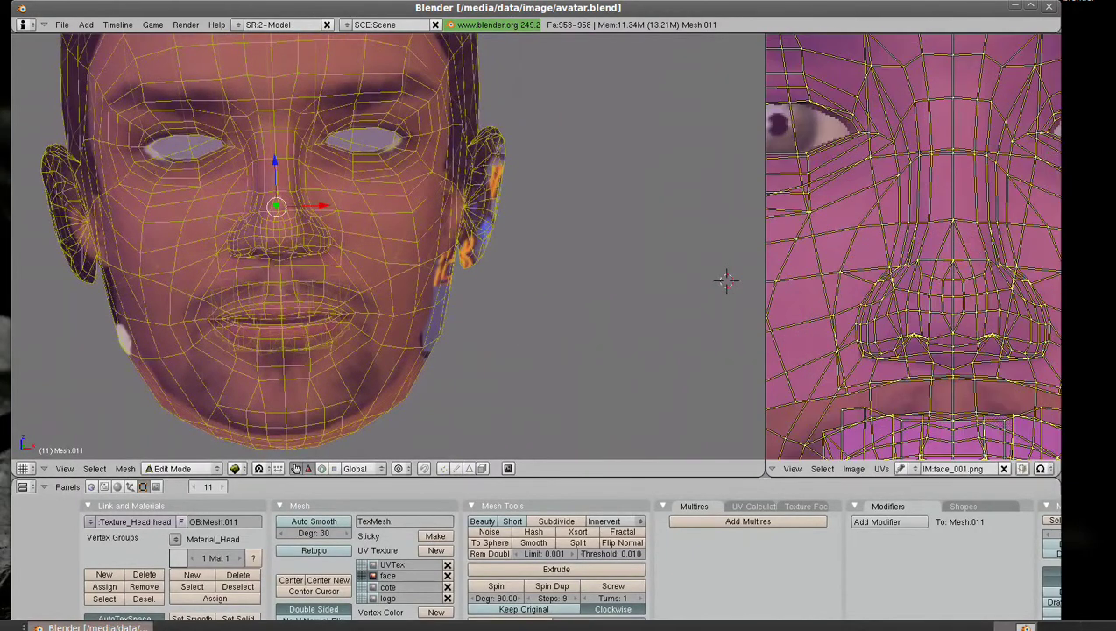
key("a")
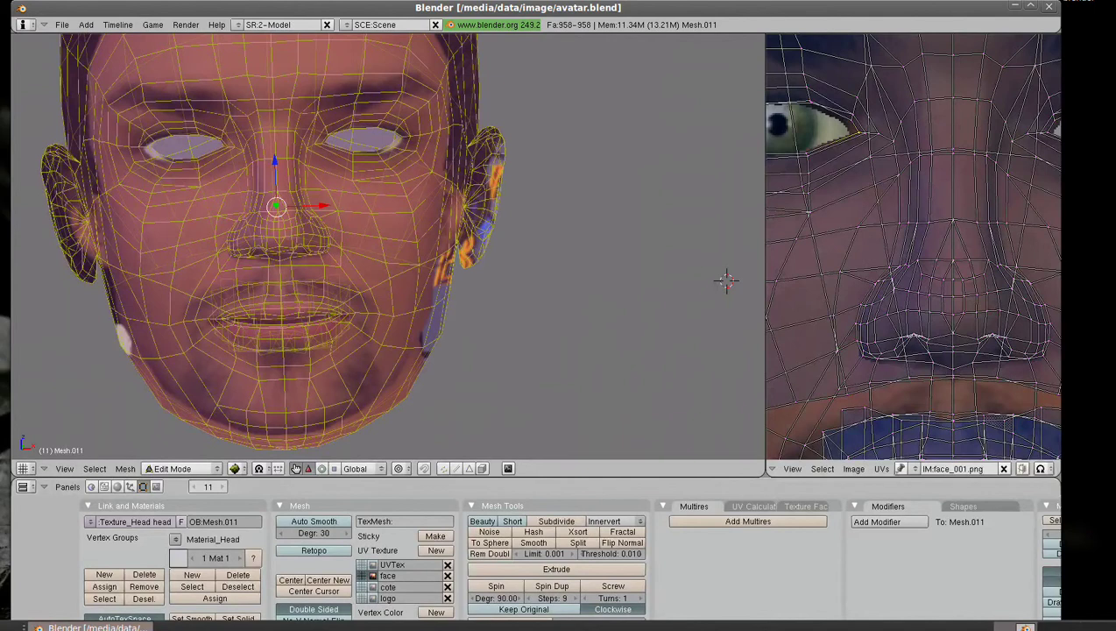
left_click(400, 468)
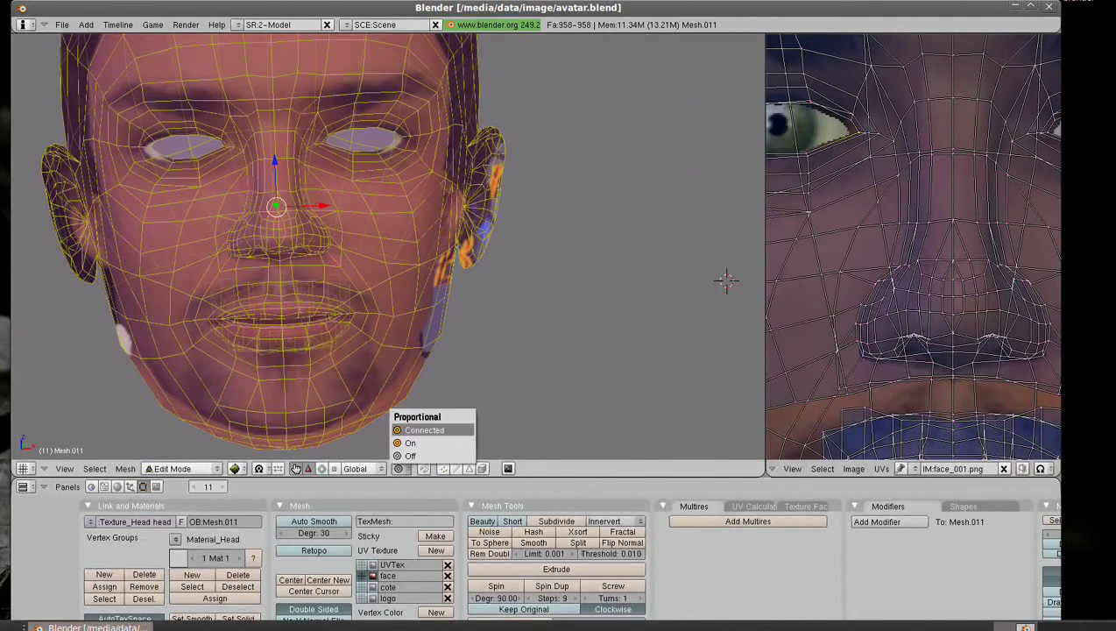
left_click(424, 429)
Nudge the UVs around the nose and face midline into place over face_001.png
key("g")
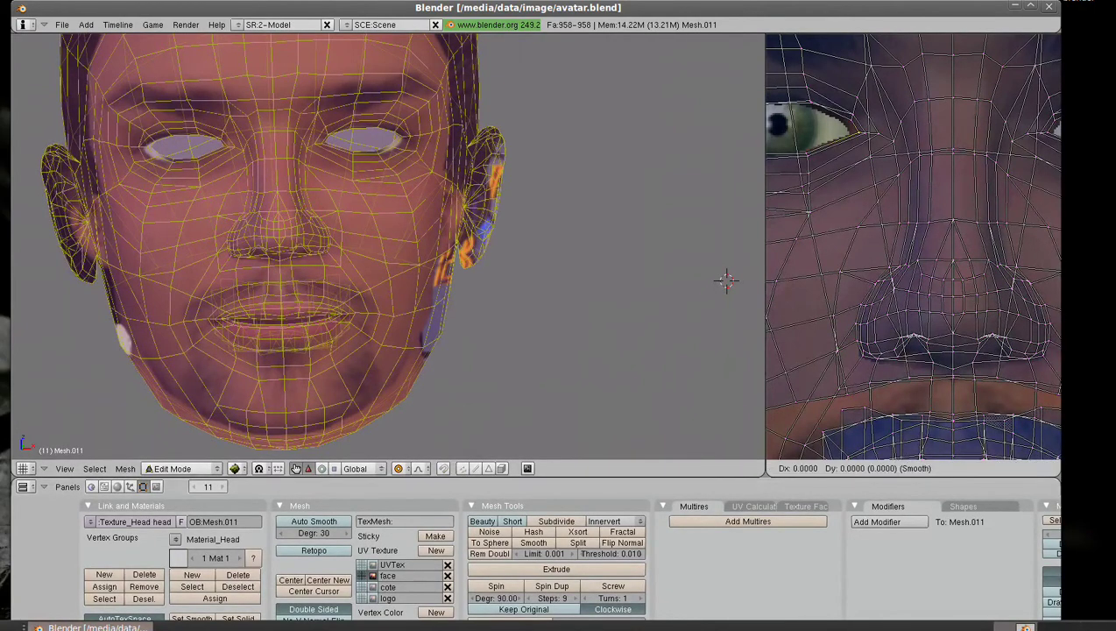
key("Return")
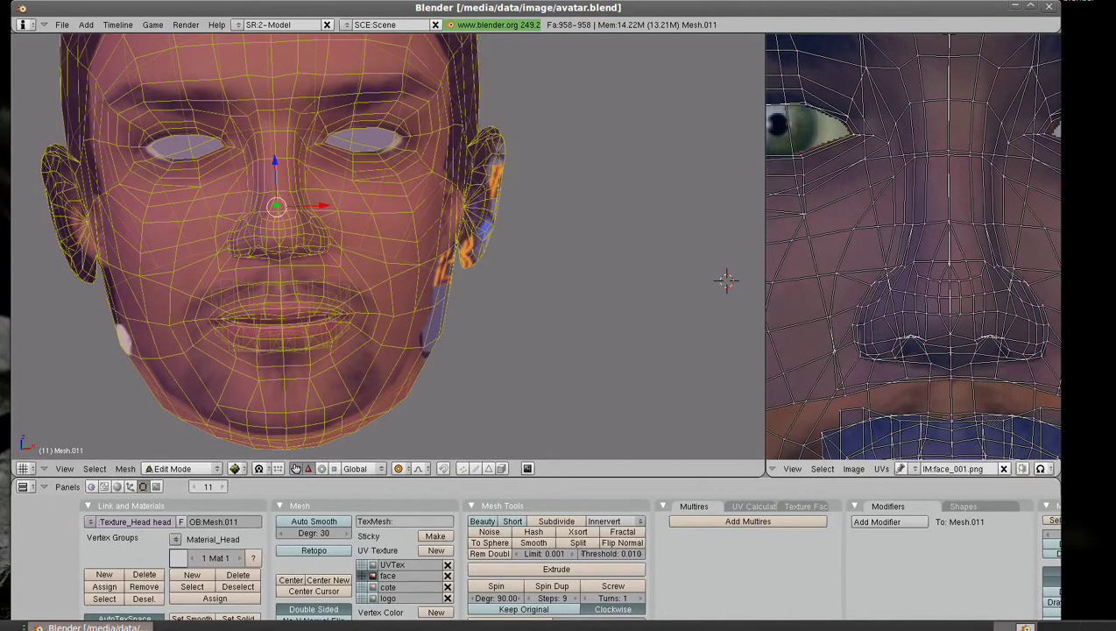
key("g")
key("Return")
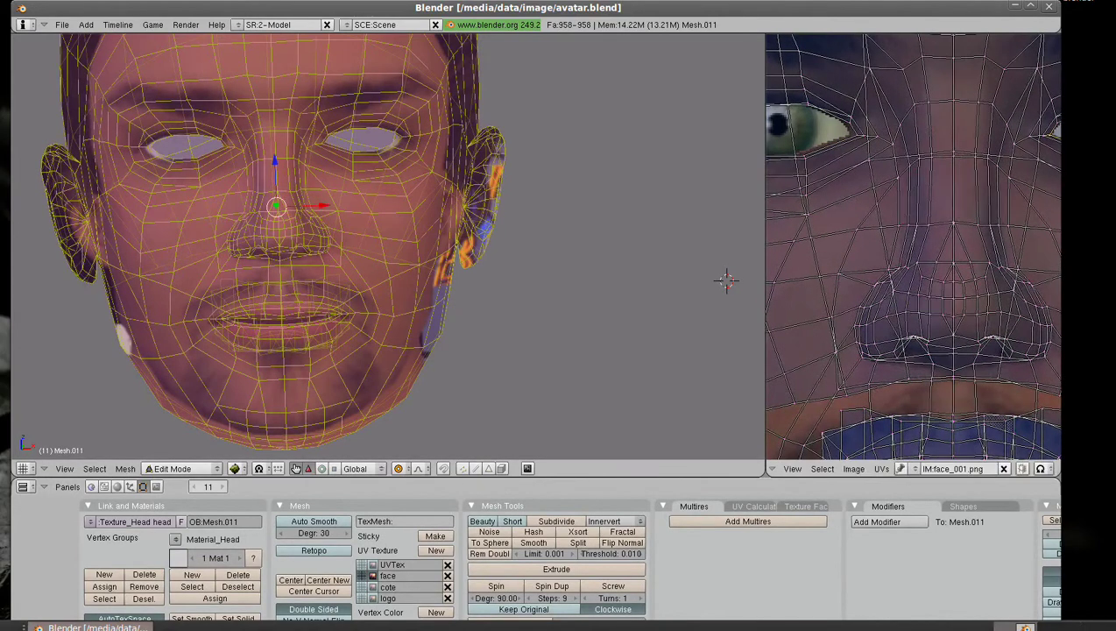
scroll(911, 245, "down", 3)
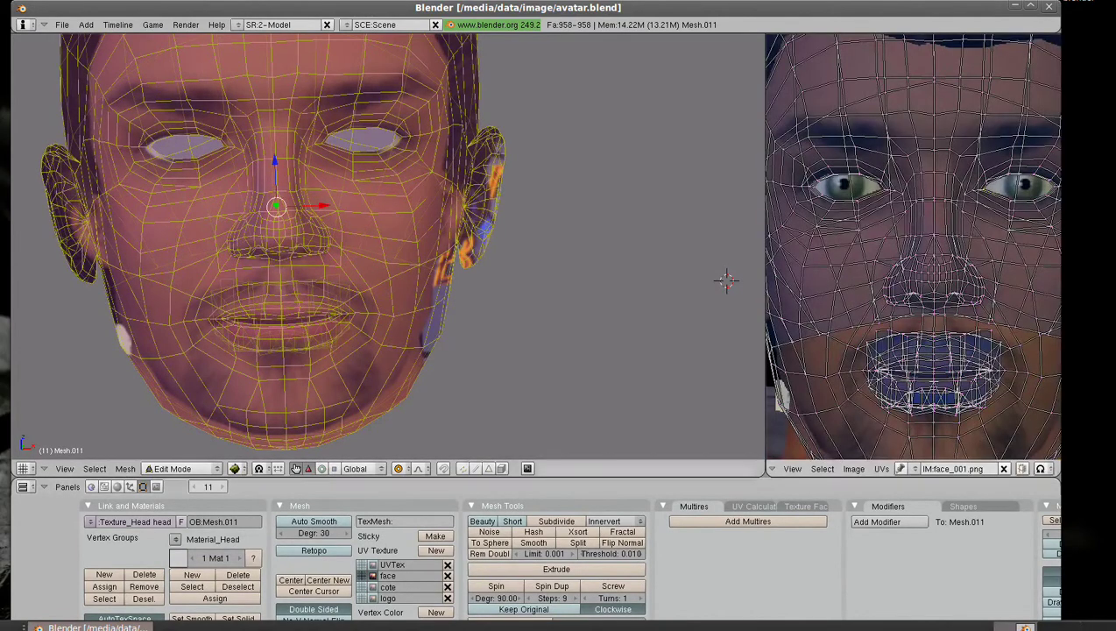
From a side view, activate the cote UV layer and assign cote_001.png to it
middle_click_drag(725, 280, 552, 214)
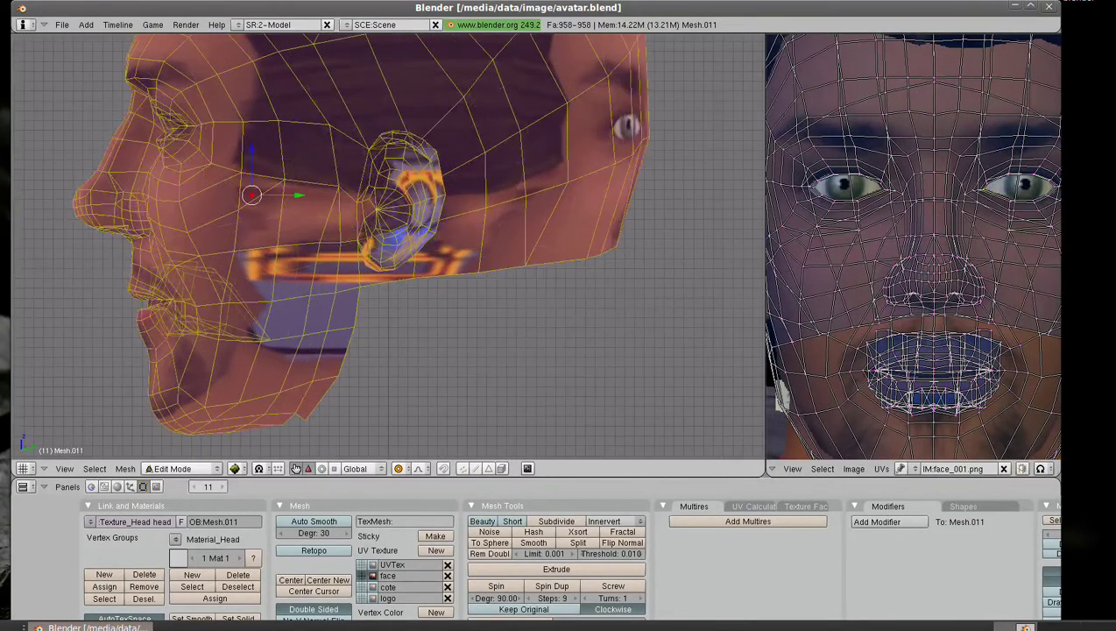
scroll(386, 245, "down", 3)
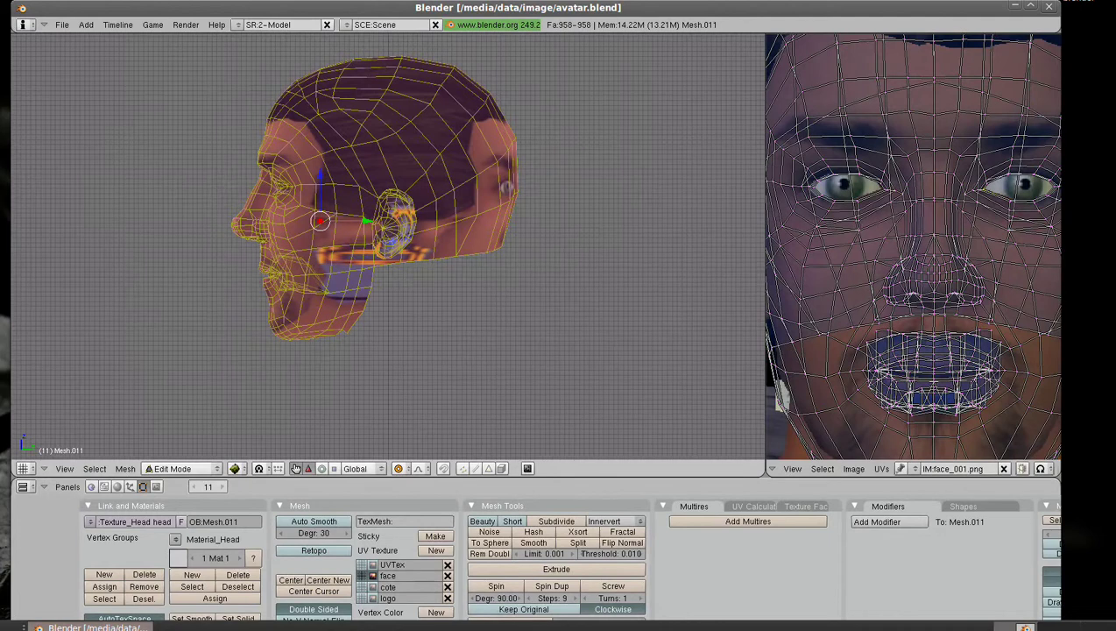
left_click(360, 586)
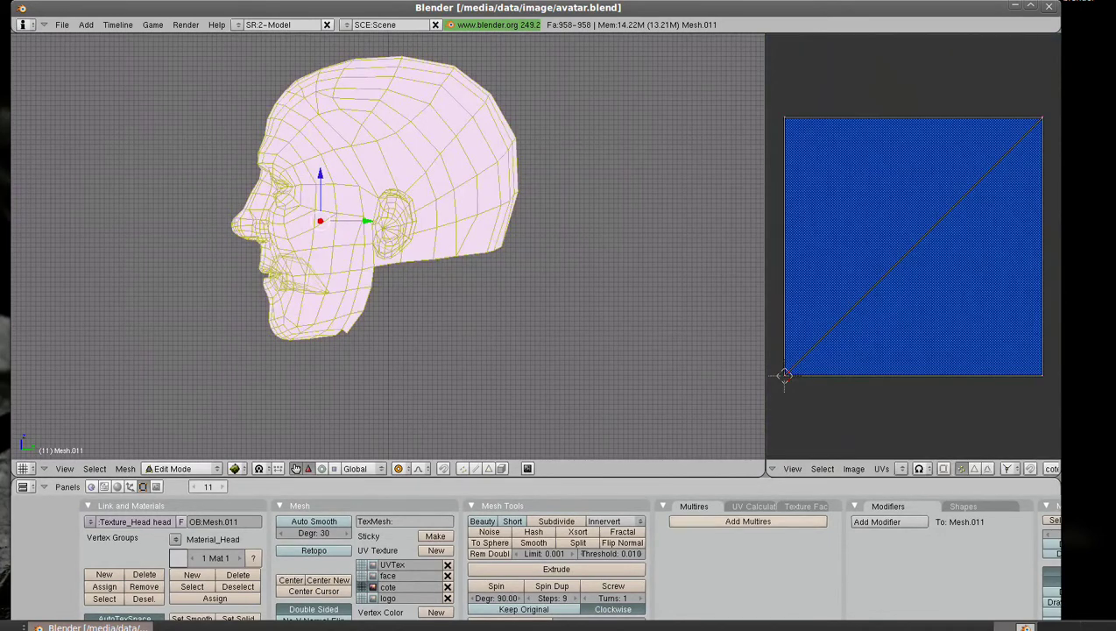
left_click(902, 468)
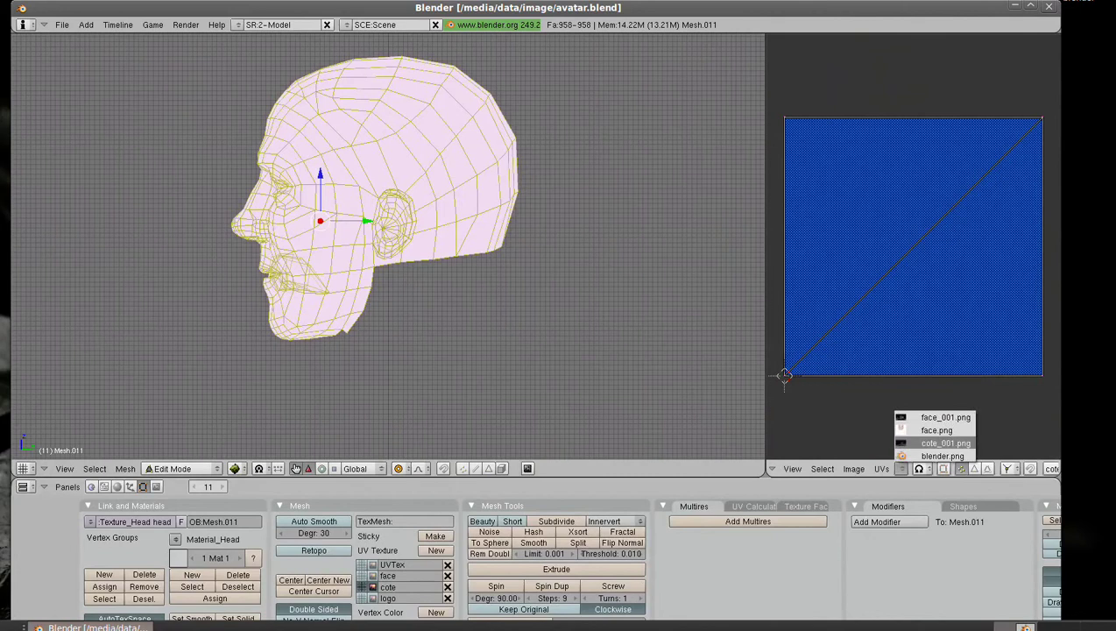
left_click(945, 442)
Project the UVs from the side view (bounds) and mirror them with S X -1
scroll(912, 246, "down", 1)
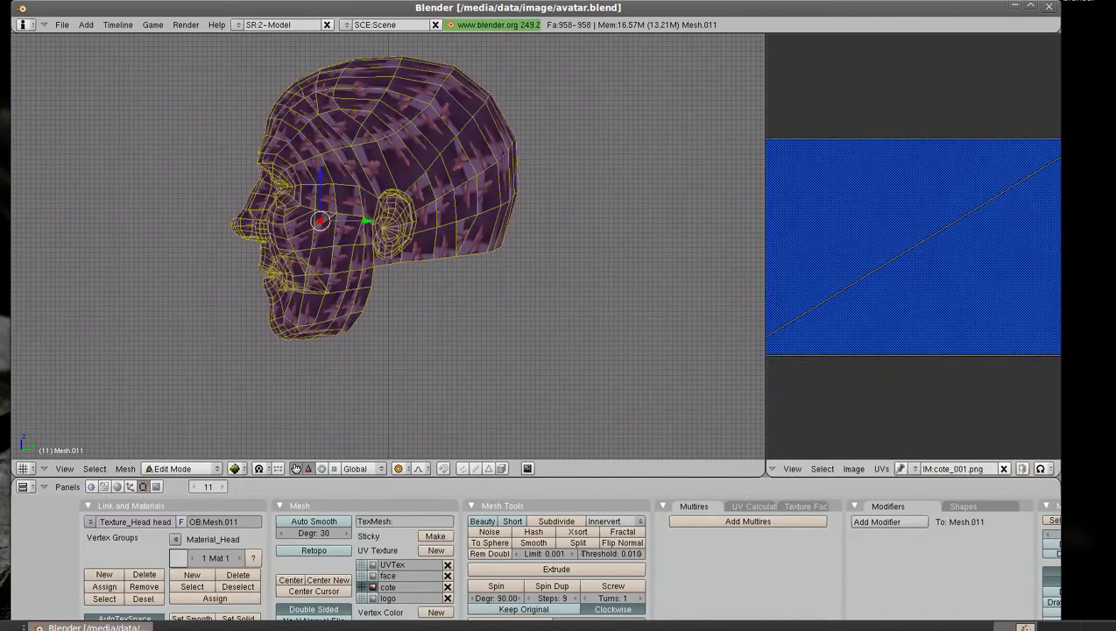
scroll(913, 247, "down", 1)
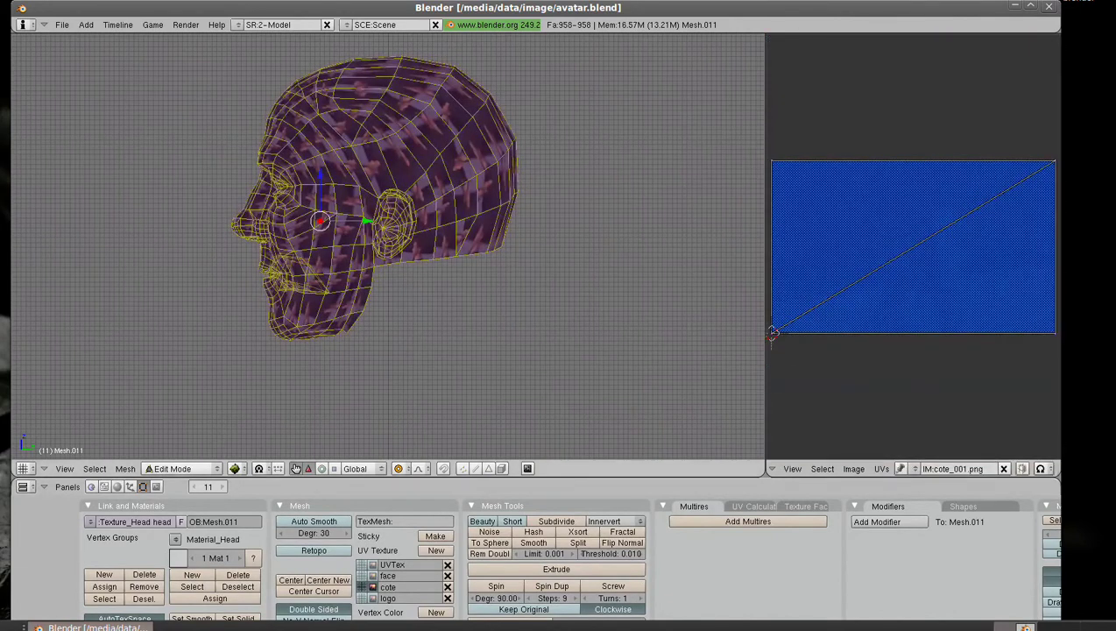
key("u")
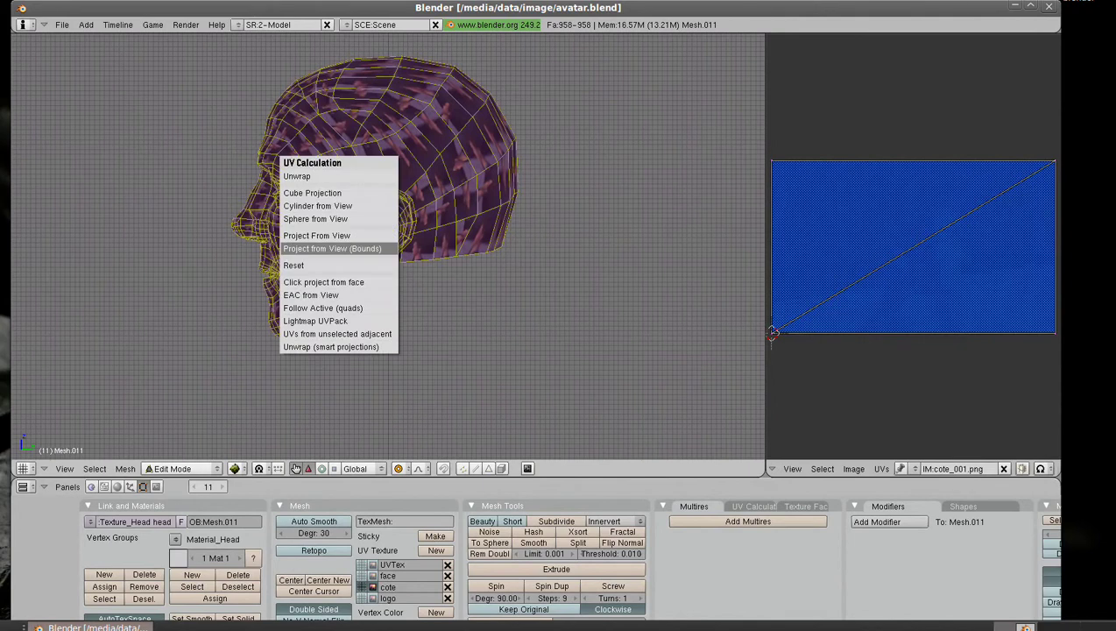
key("Return")
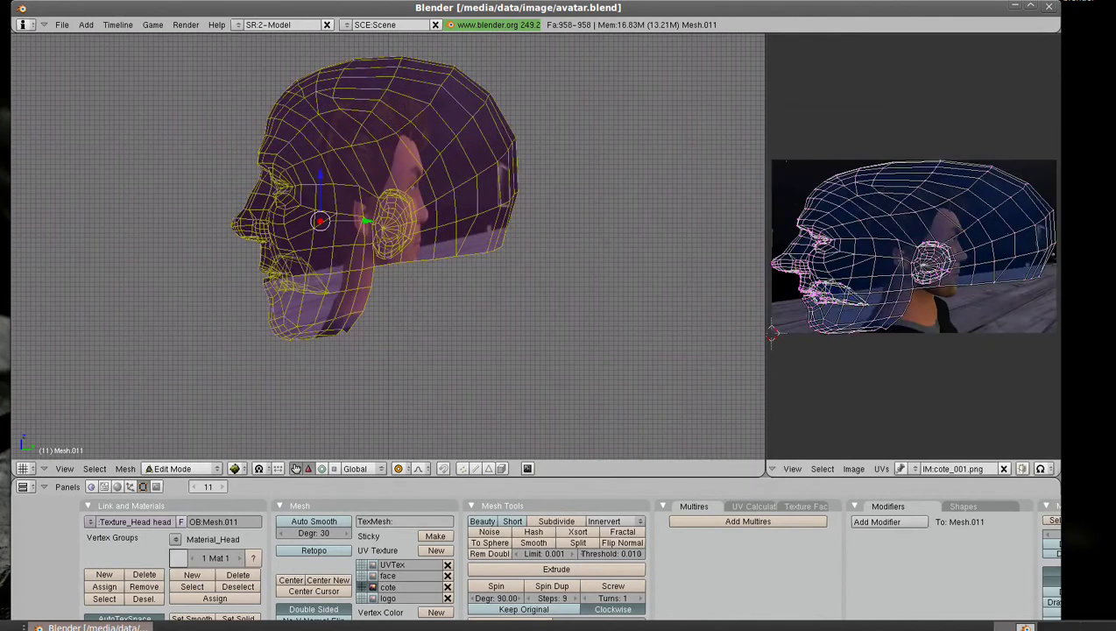
key("a")
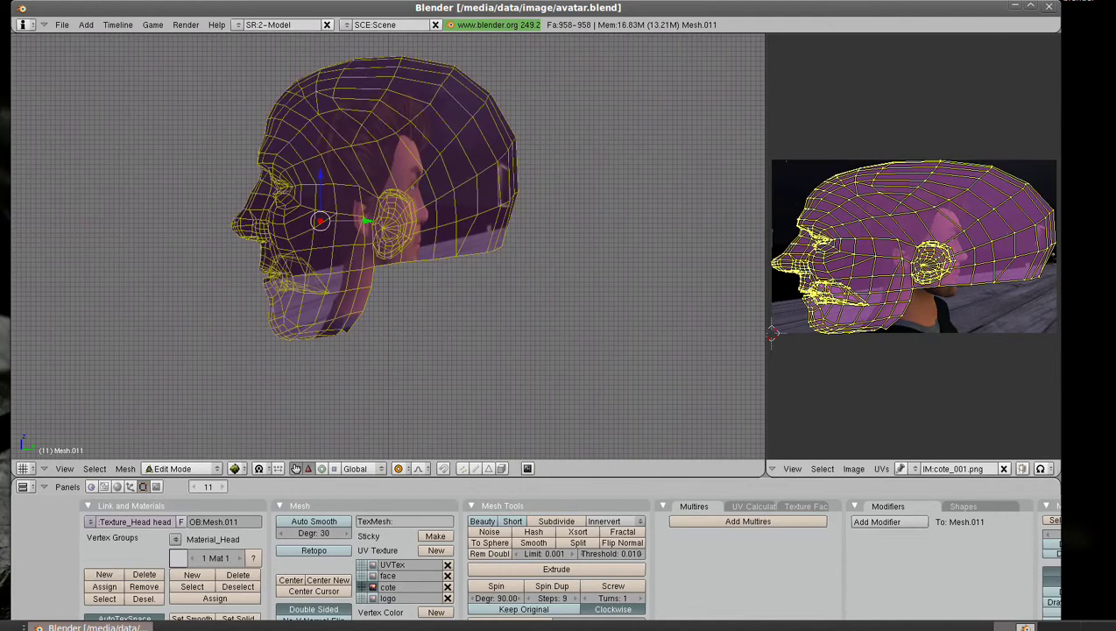
type("sx")
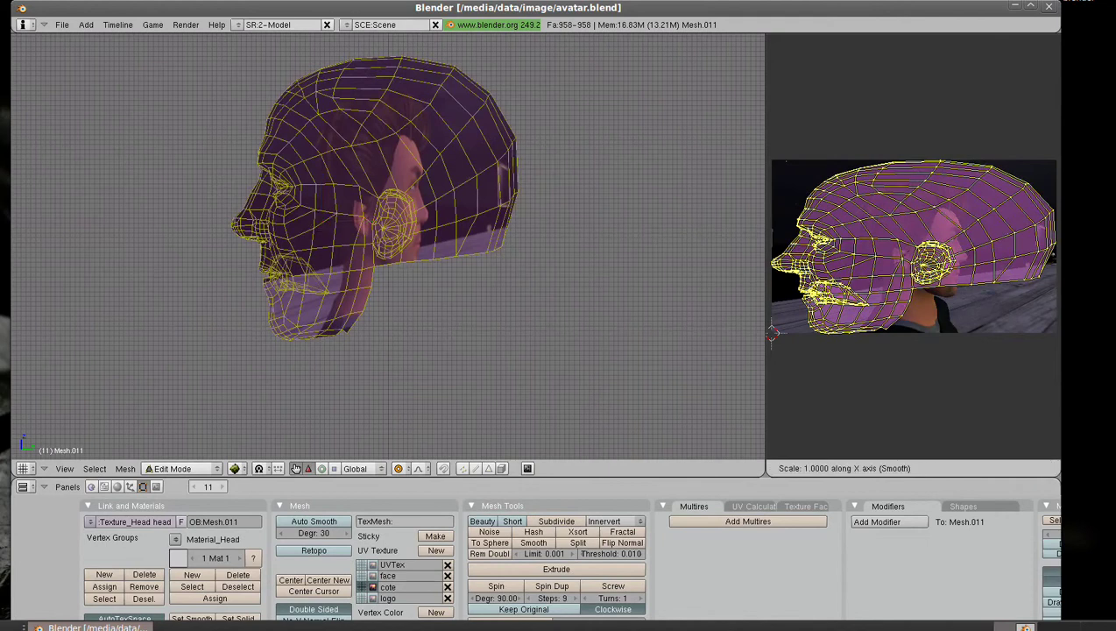
type("-1")
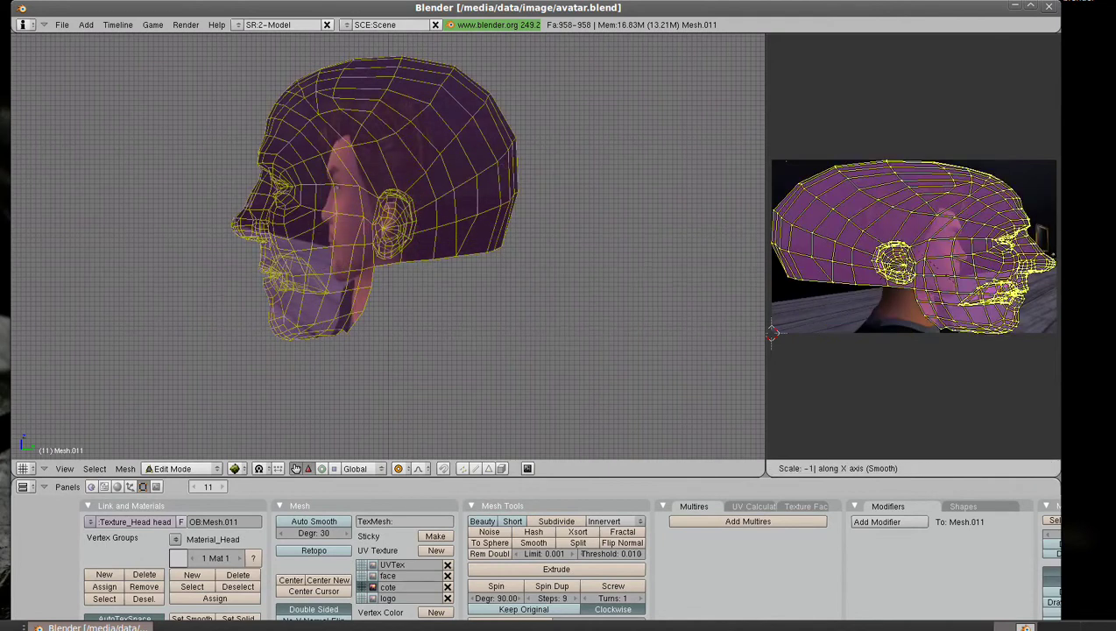
key("Return")
Squeeze the UVs horizontally, shrink them uniformly, and squash them vertically
key("s")
key("x")
key("Return")
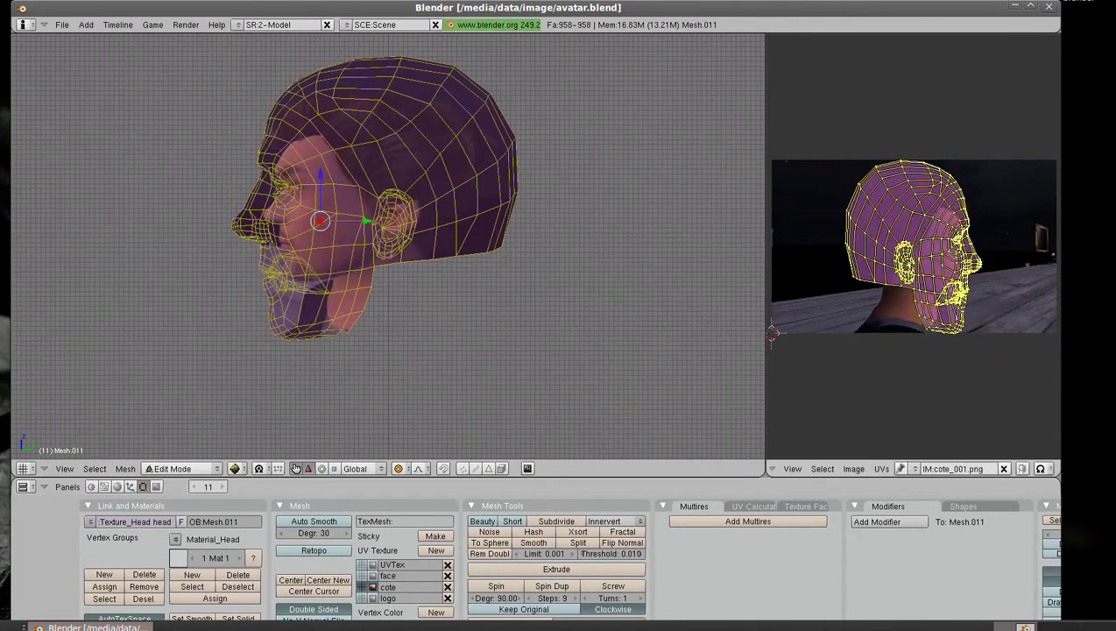
key("s")
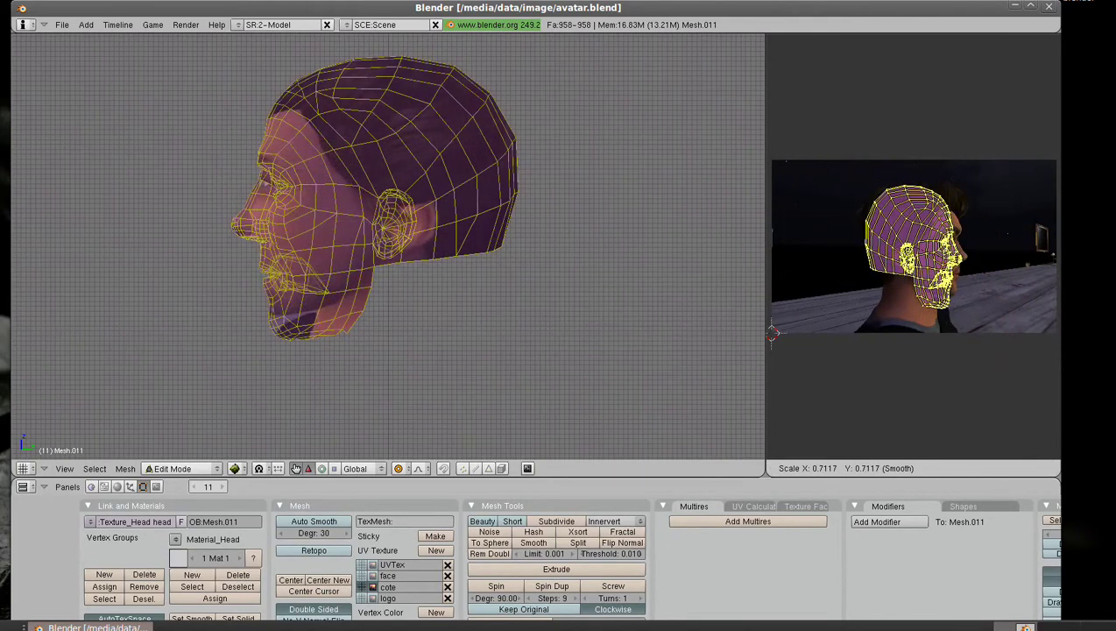
key("Return")
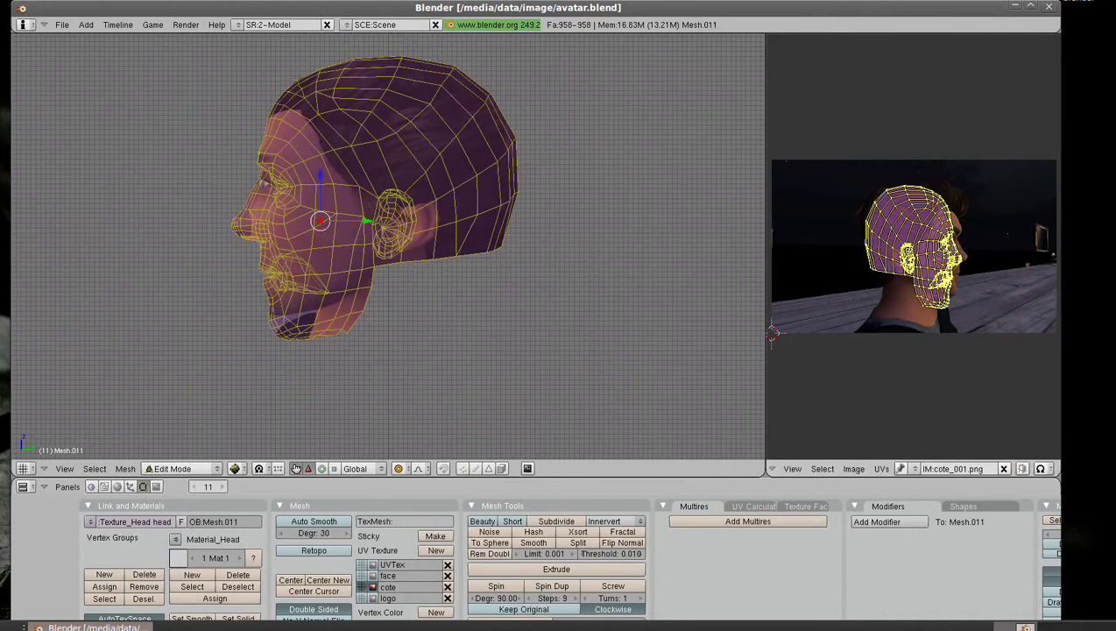
key("s")
key("y")
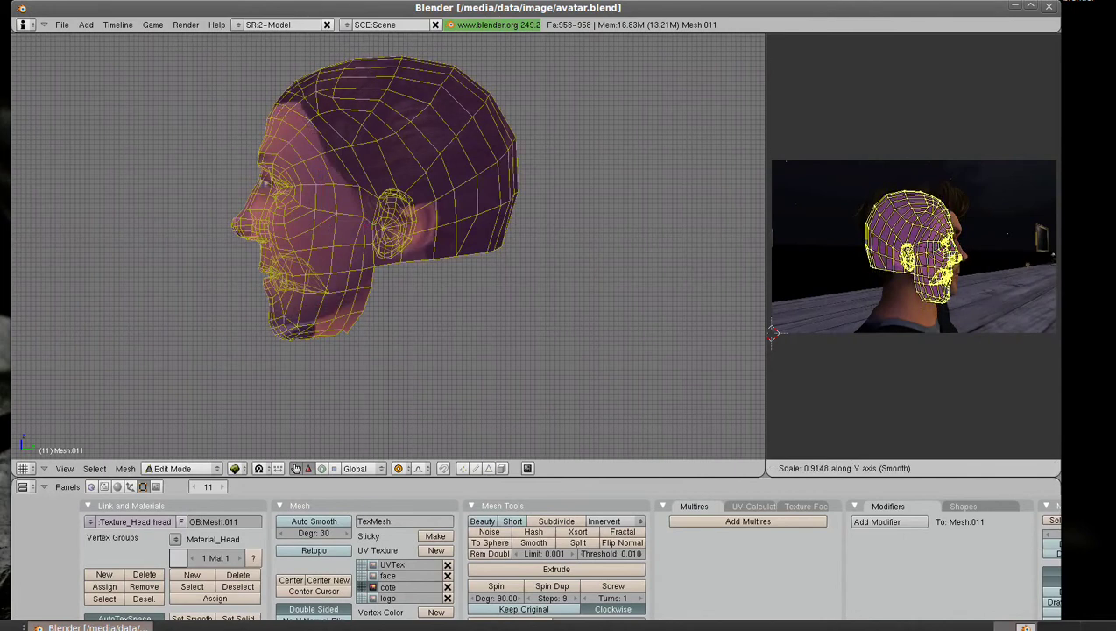
key("Return")
Move and resize the UV mesh to sit over the pictured head's profile
key("g")
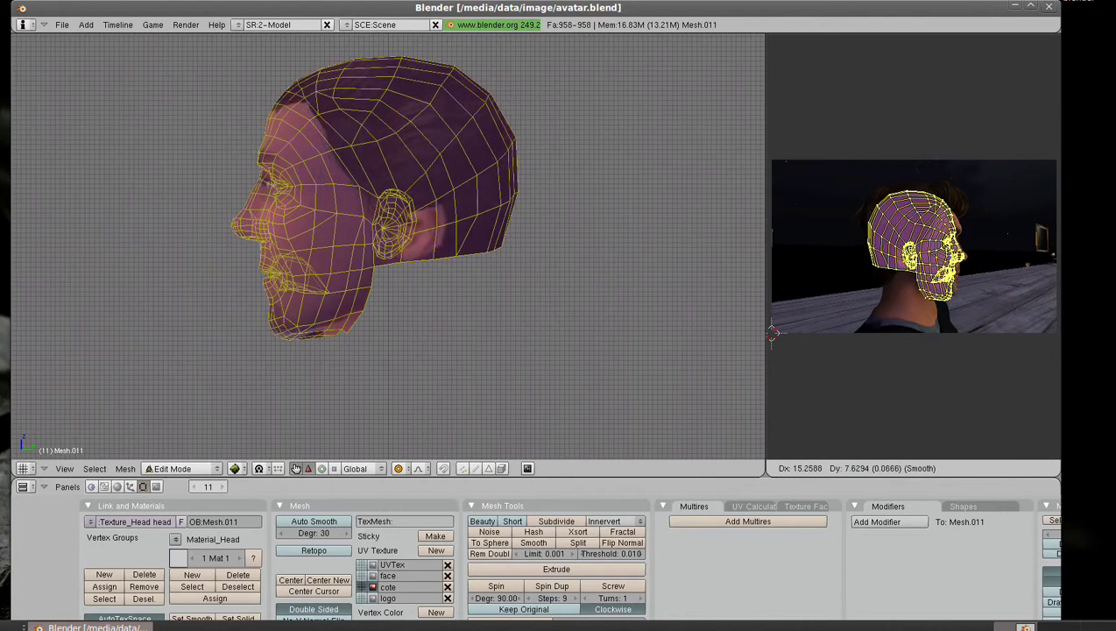
key("Return")
key("s")
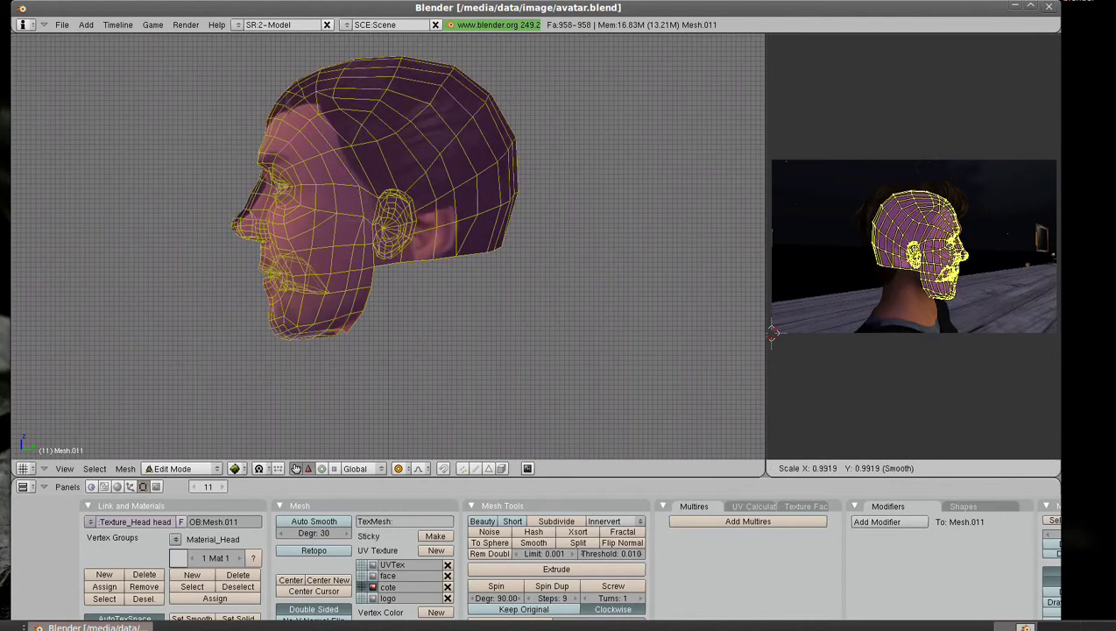
key("Return")
key("g")
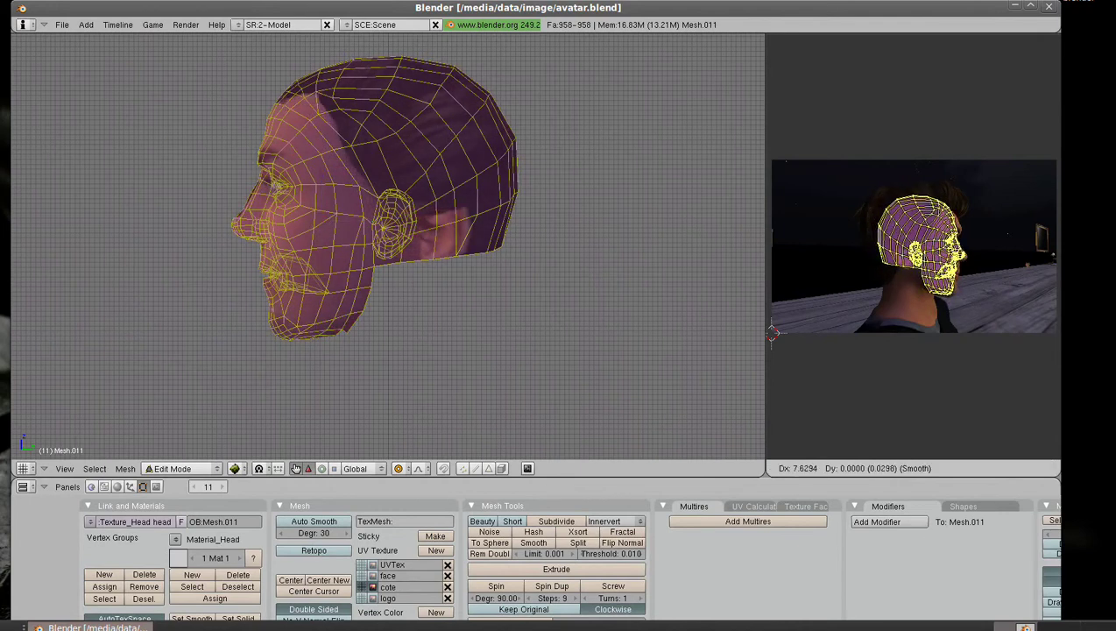
key("Return")
Bring the head UVs into view and scale the mouth-area UVs into place
scroll(914, 246, "up", 5)
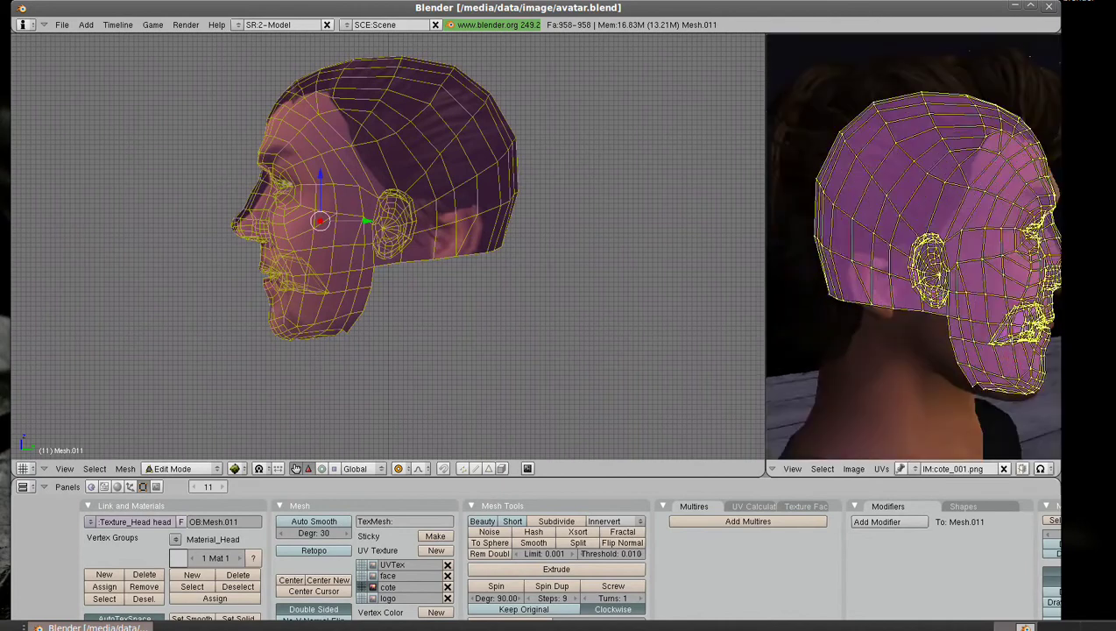
middle_click_drag(913, 246, 841, 210)
key("a")
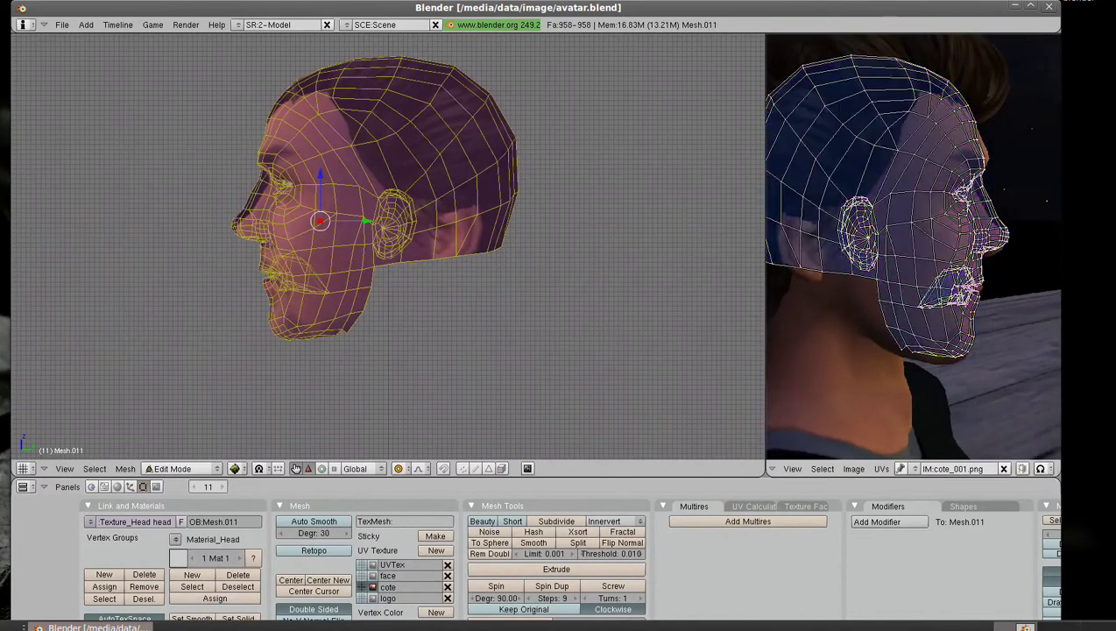
key("s")
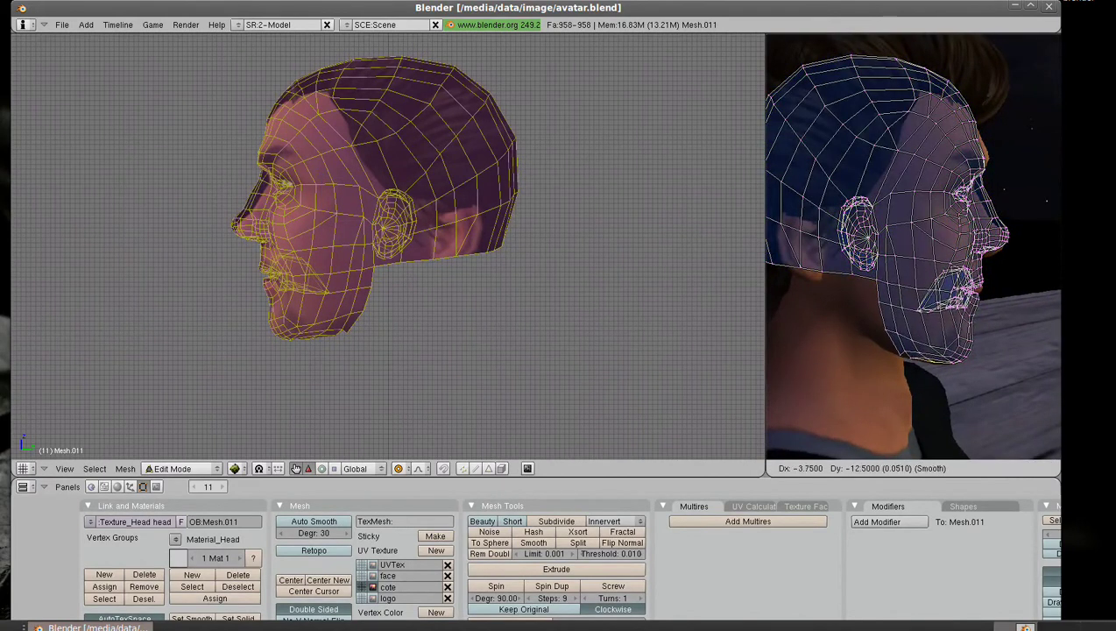
key("Return")
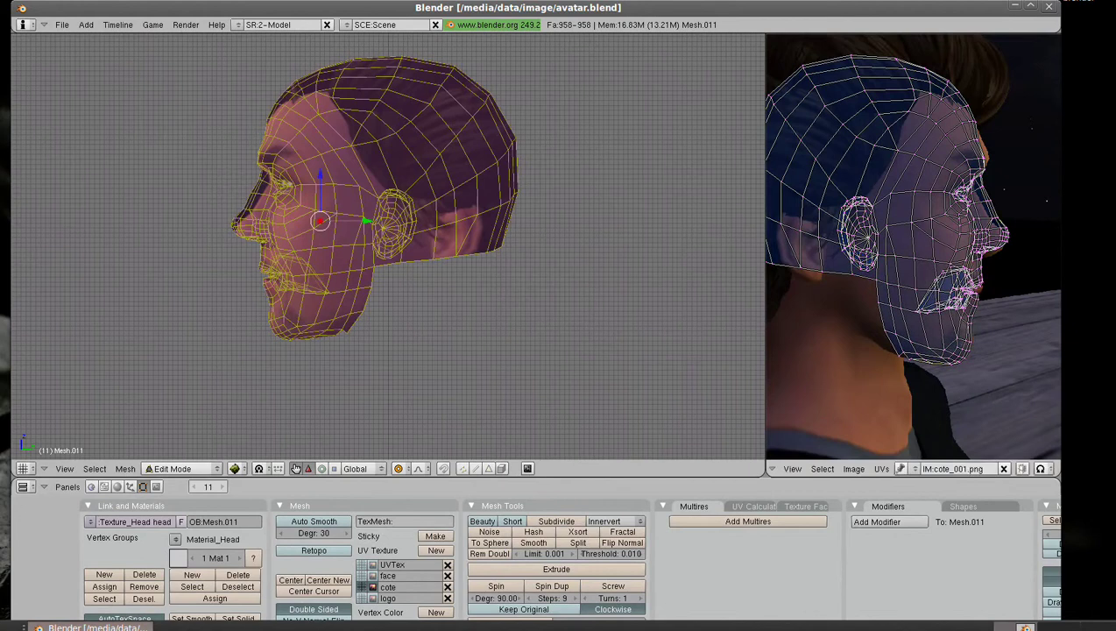
Nudge the nose and mouth UVs in small moves to line up with the side photo
key("g")
key("Return")
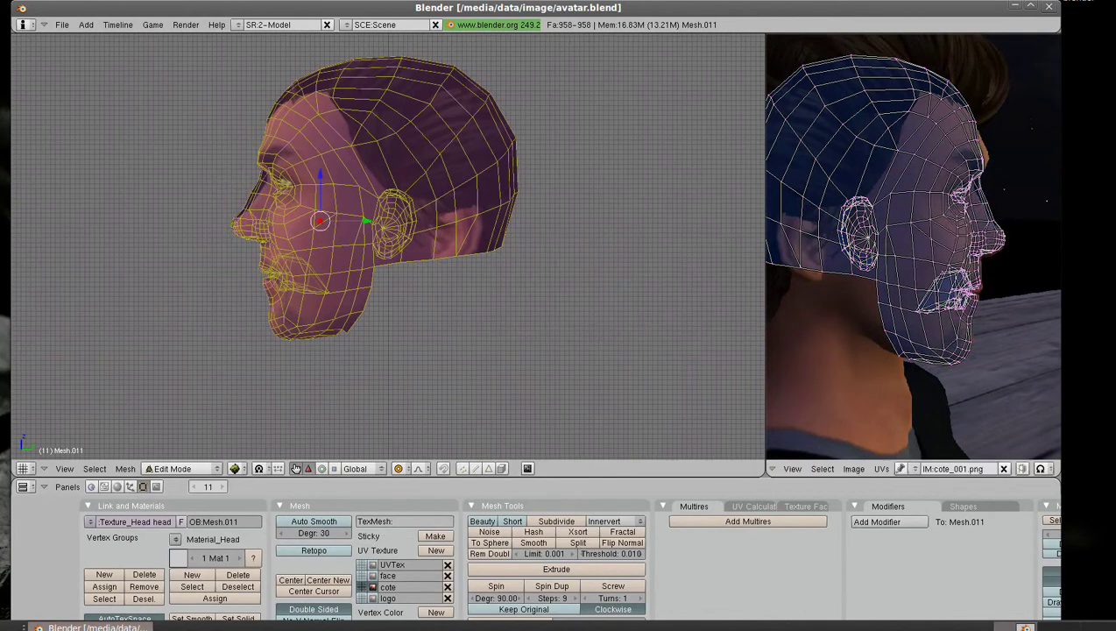
key("g")
key("Return")
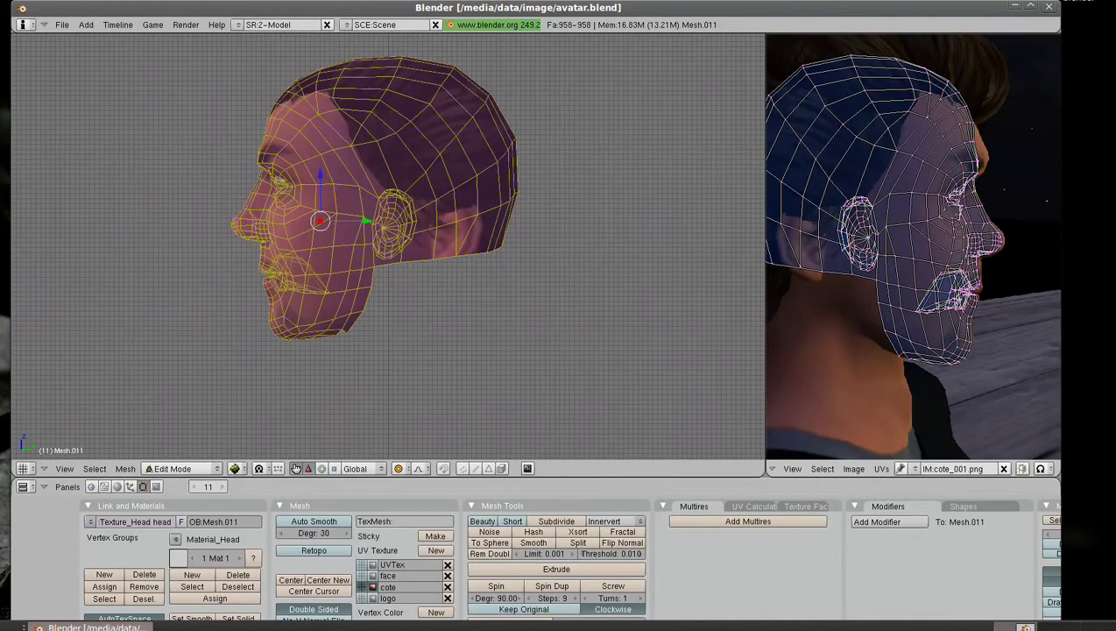
key("g")
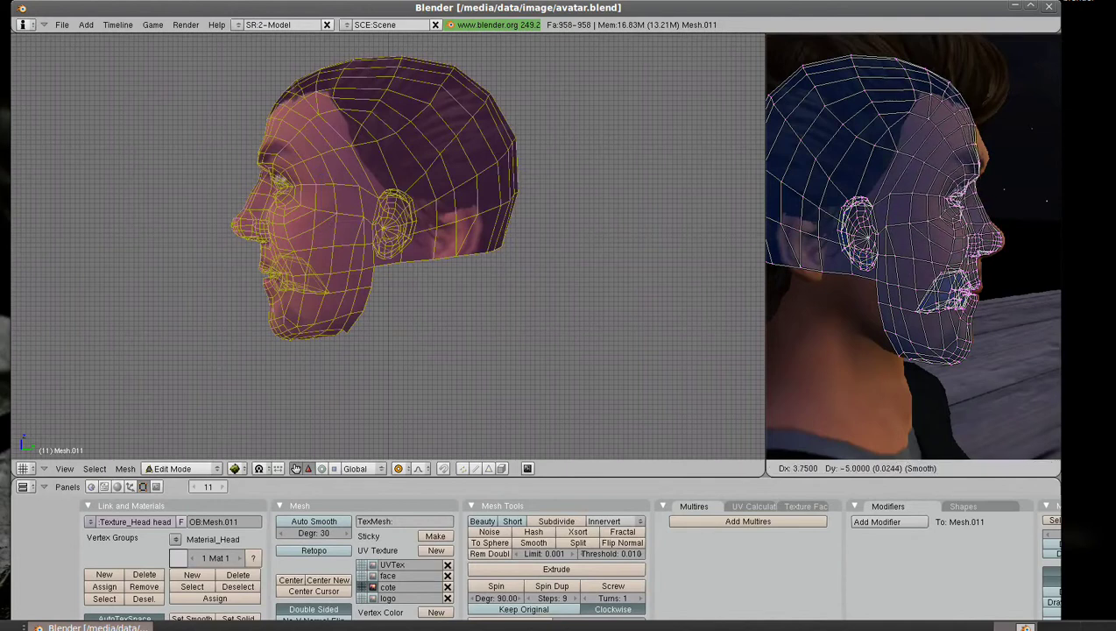
key("Return")
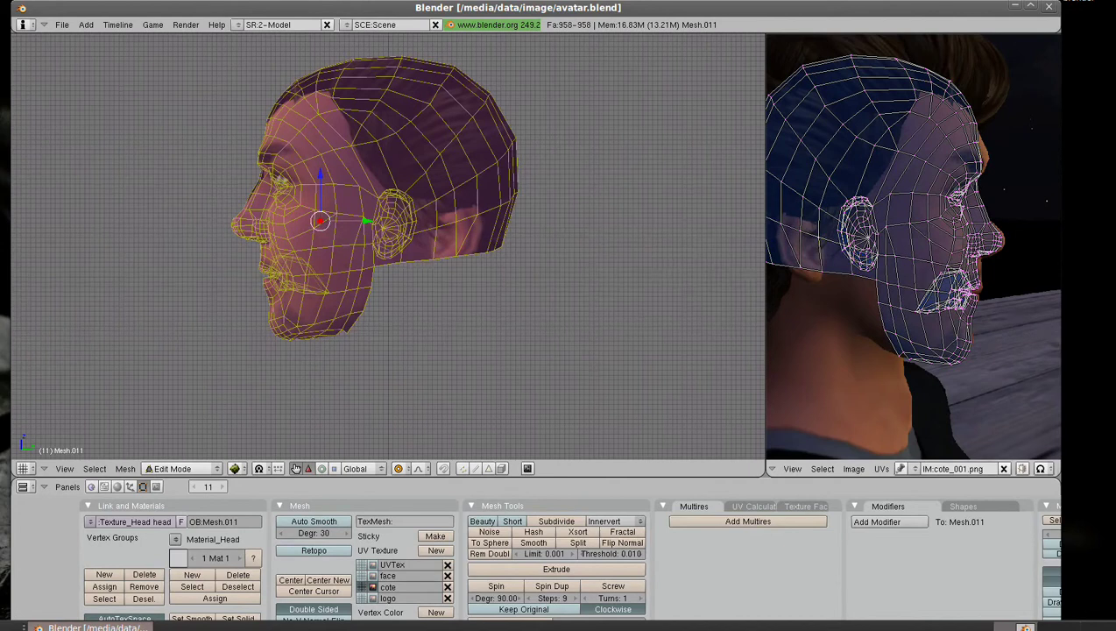
key("g")
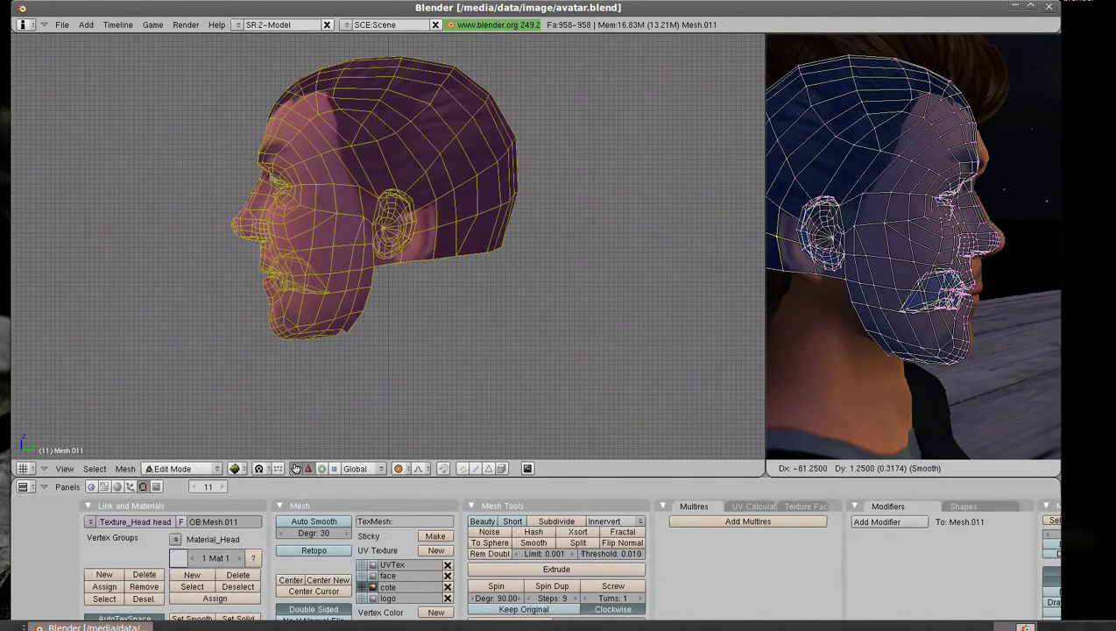
key("Return")
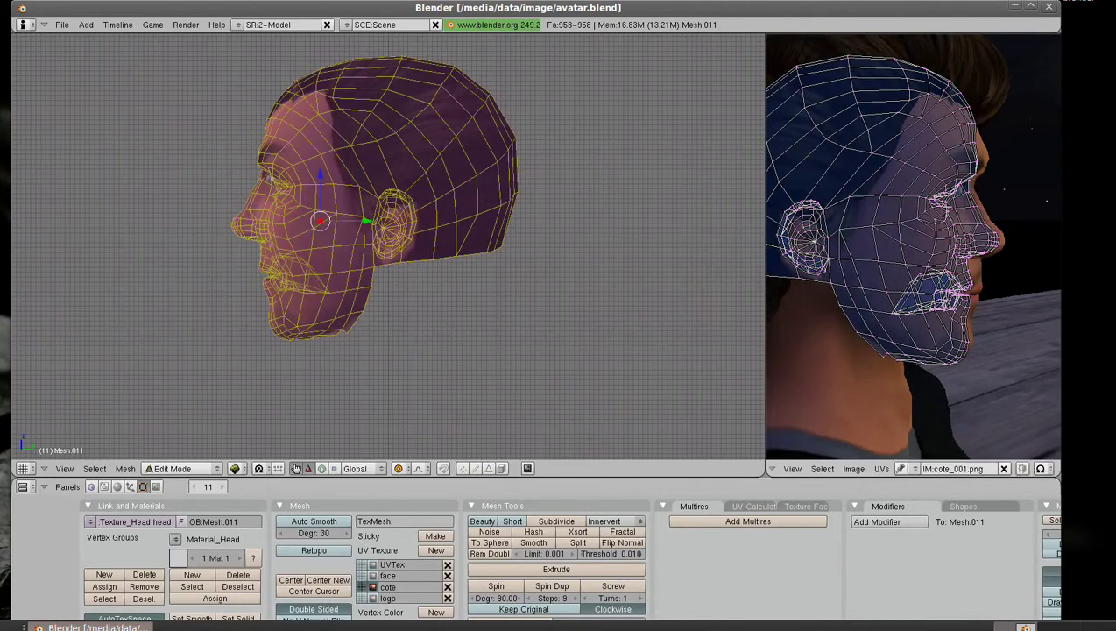
key("g")
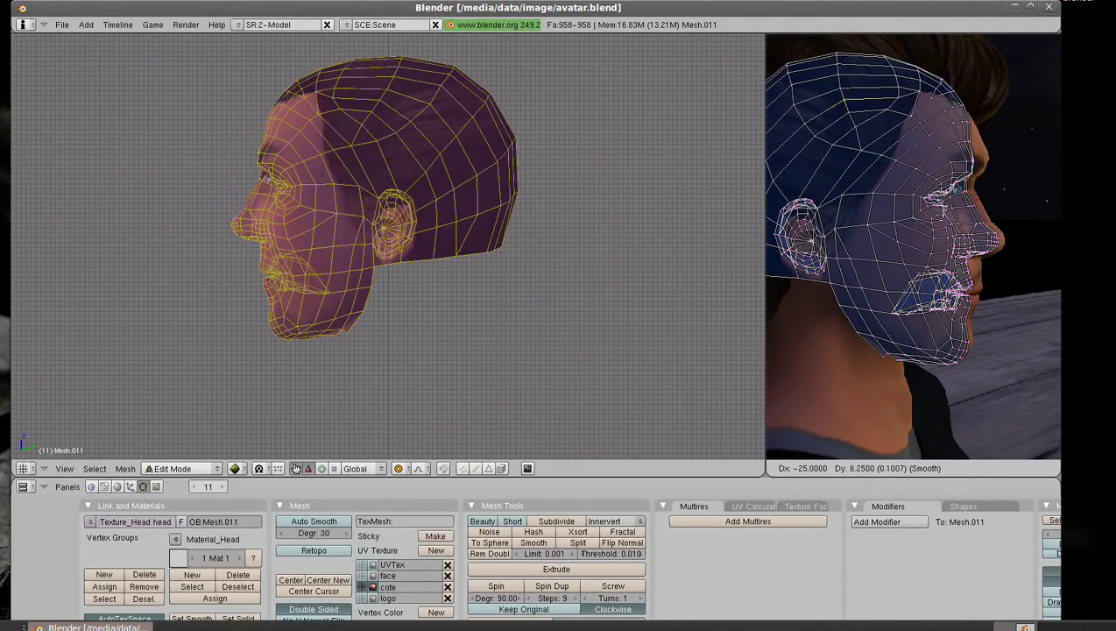
key("Return")
key("g")
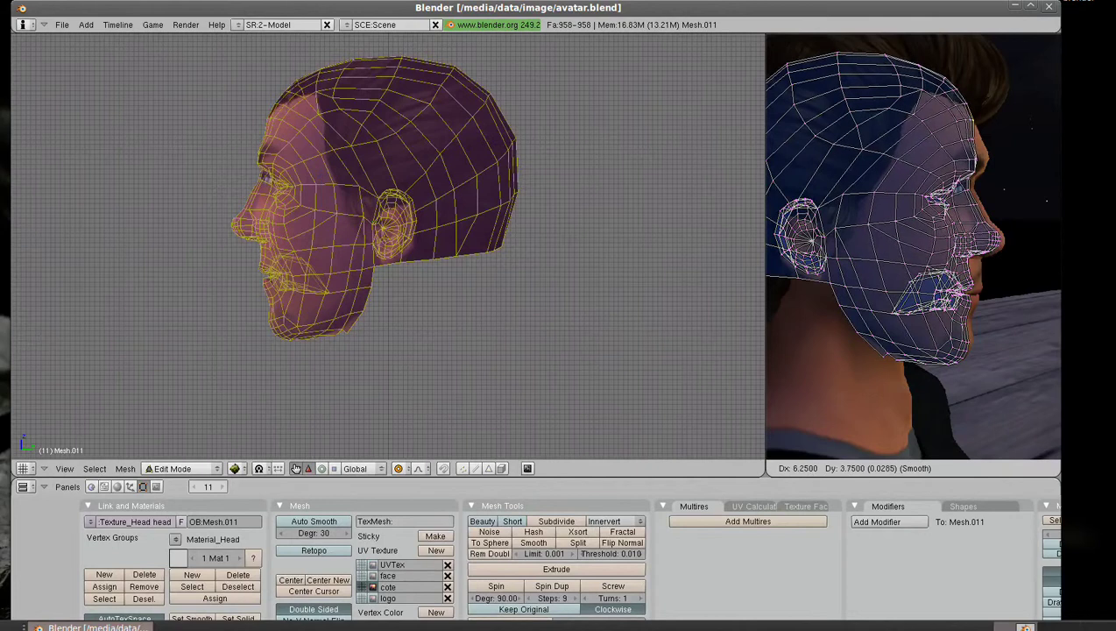
key("Return")
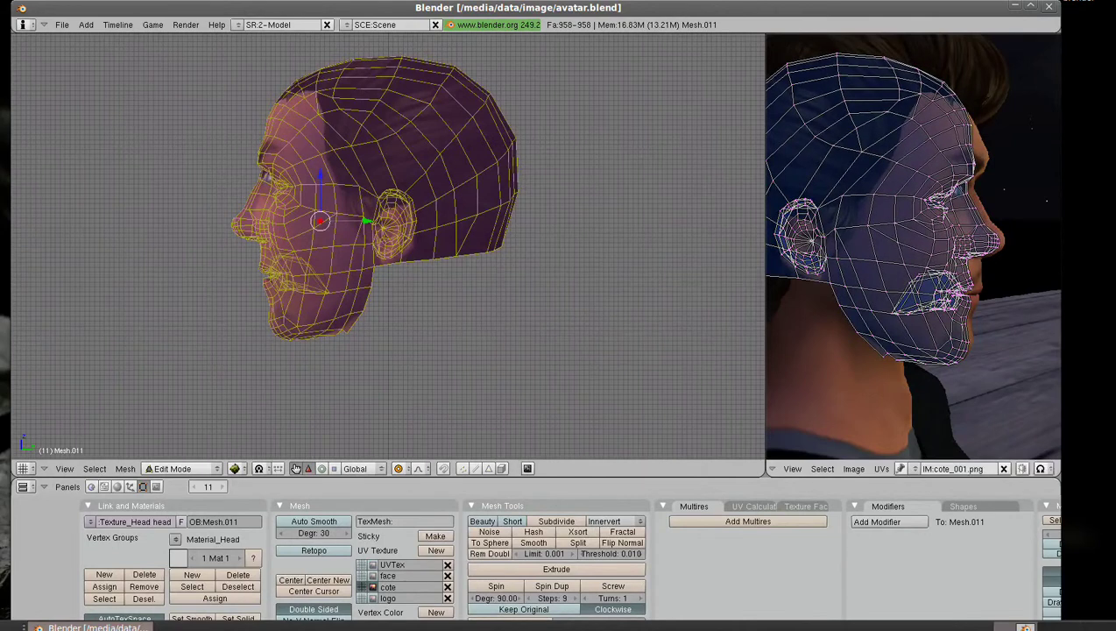
Refine the mouth UVs with repeated small moves until they sit over the photo's mouth
key("g")
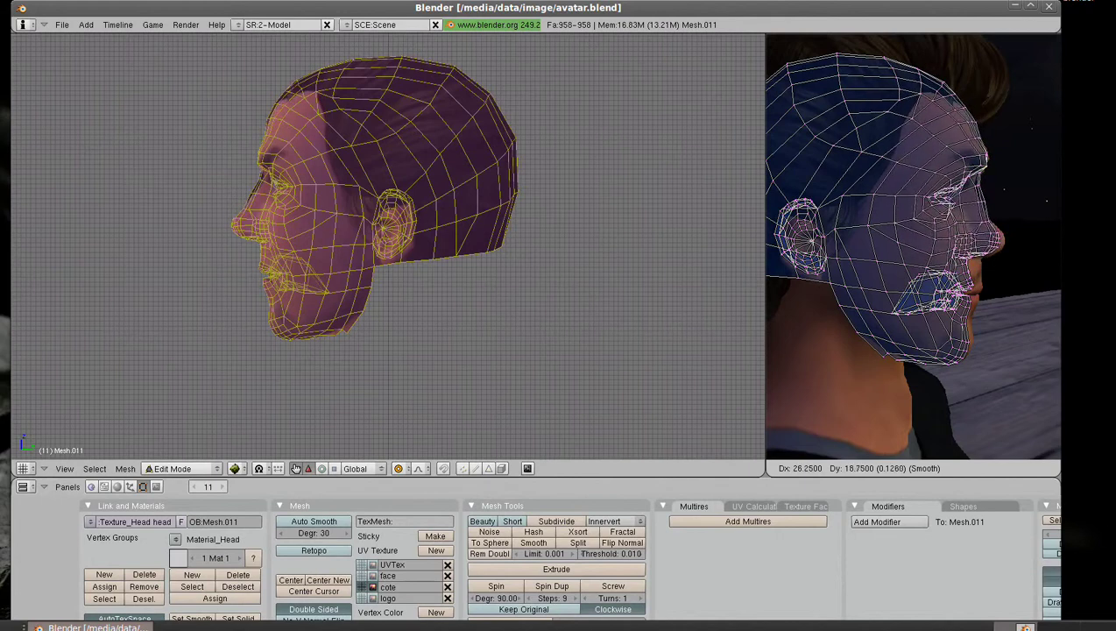
key("Return")
key("g")
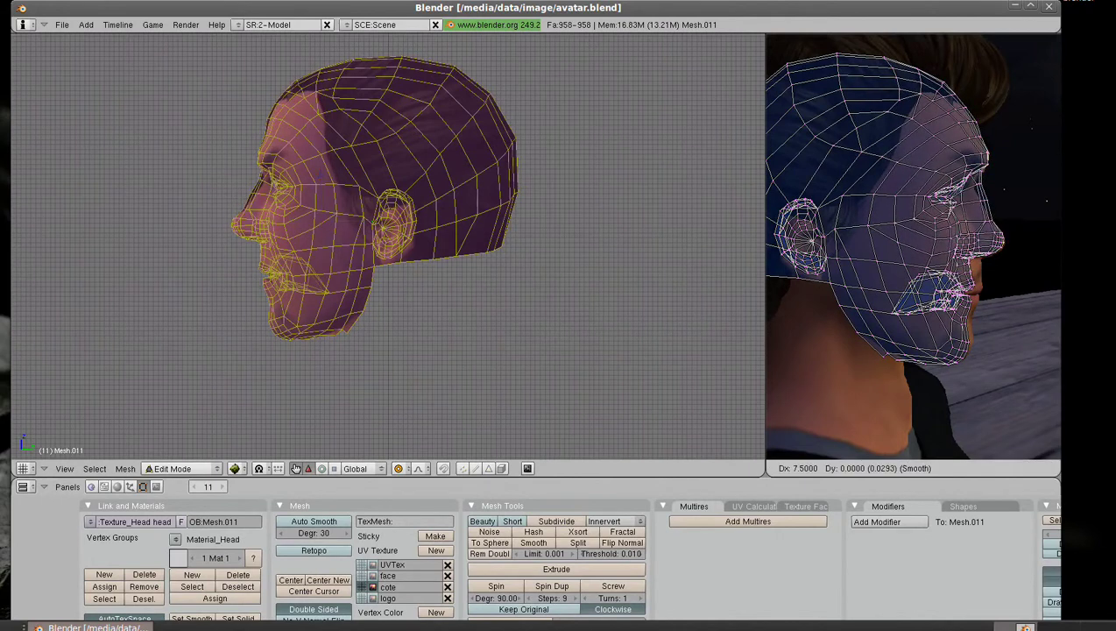
key("Return")
key("g")
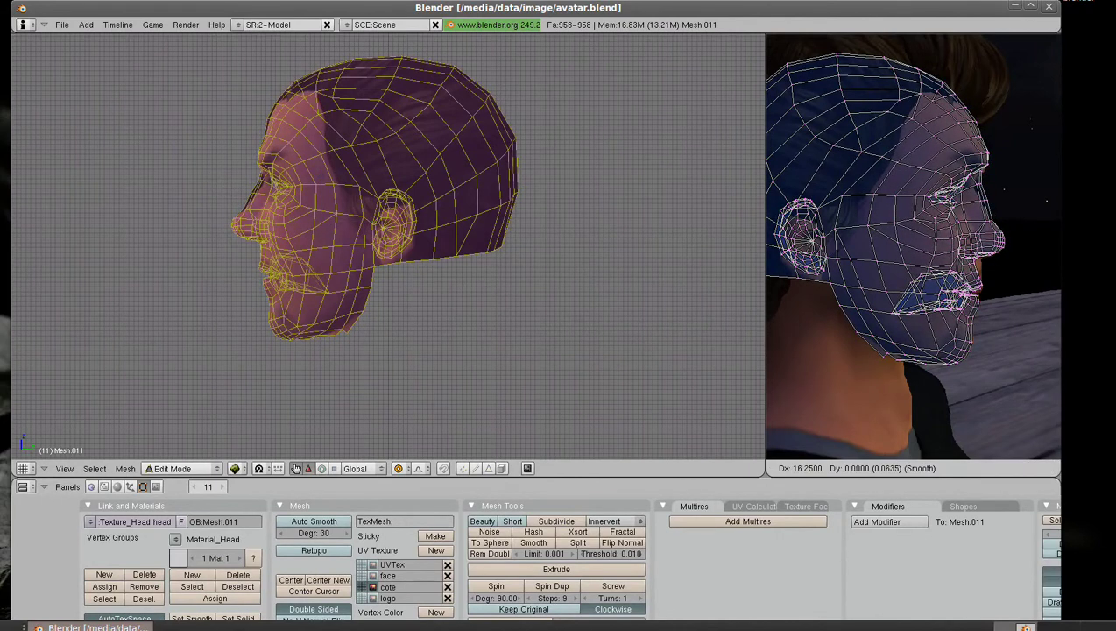
key("Return")
key("g")
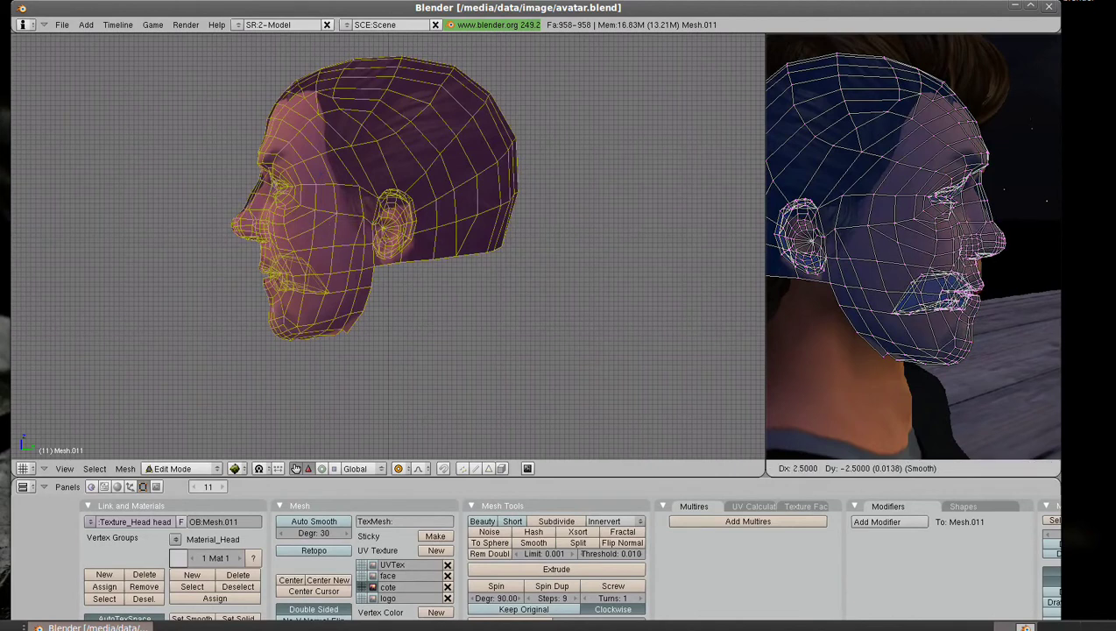
key("Return")
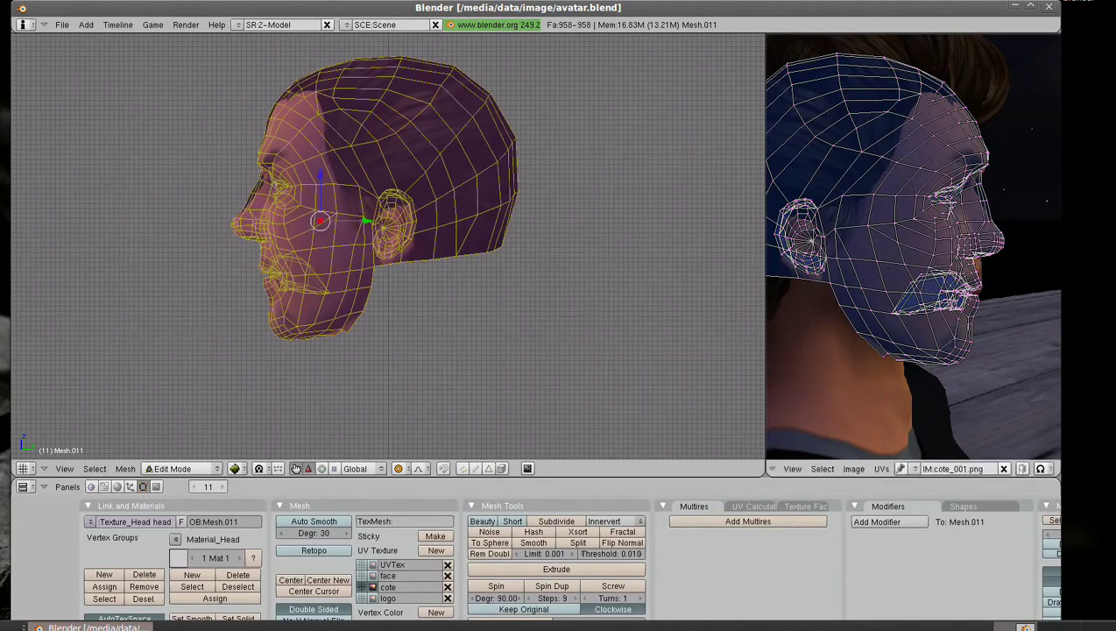
key("g")
key("Return")
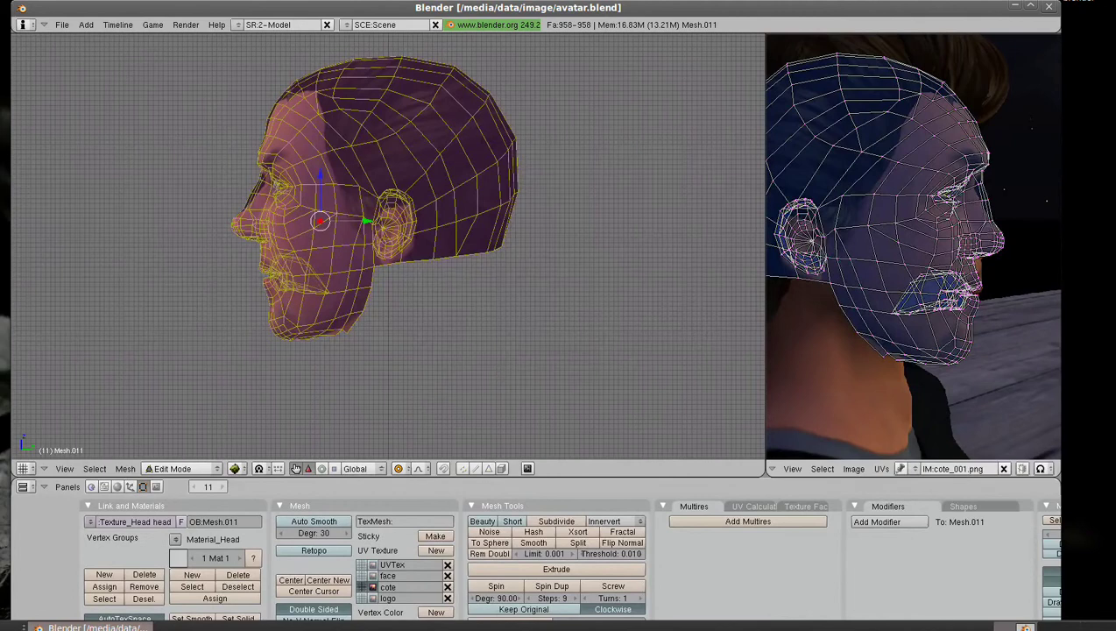
key("g")
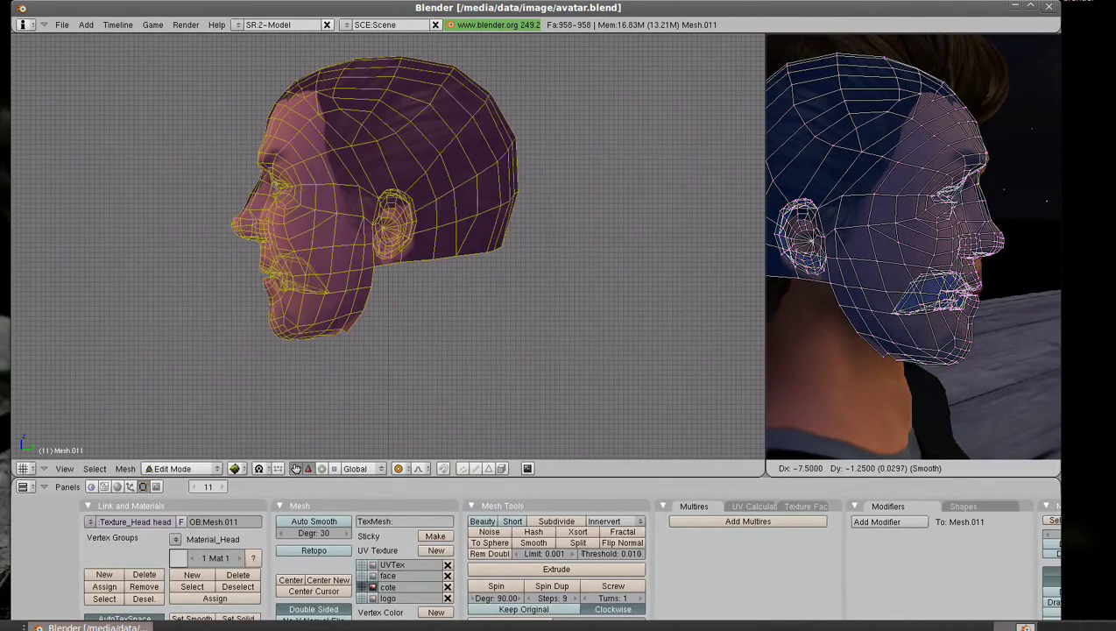
key("Return")
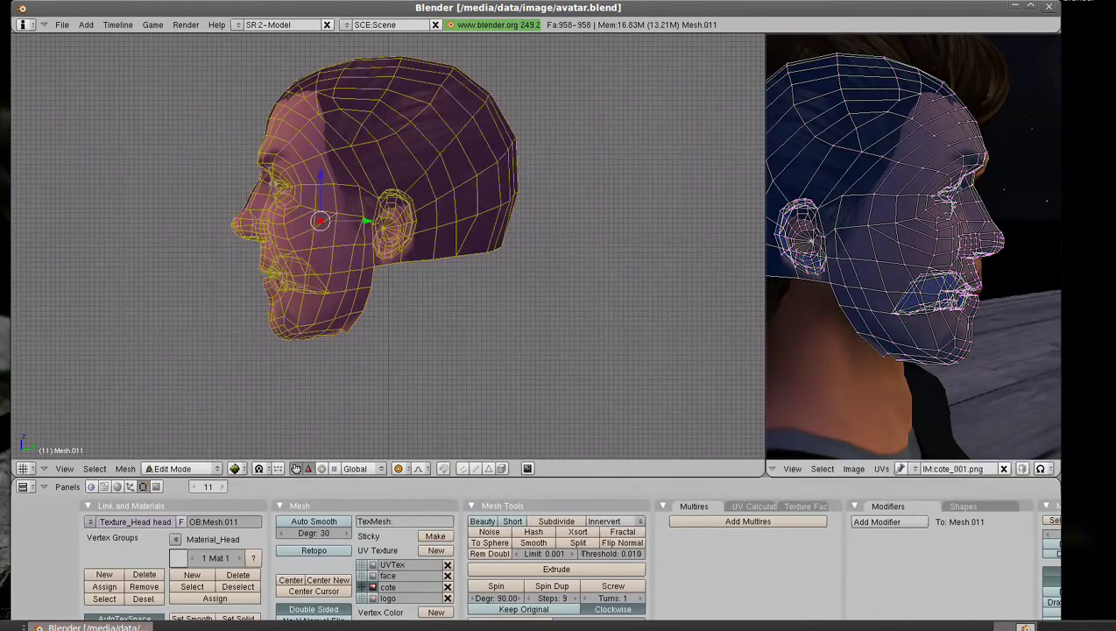
key("g")
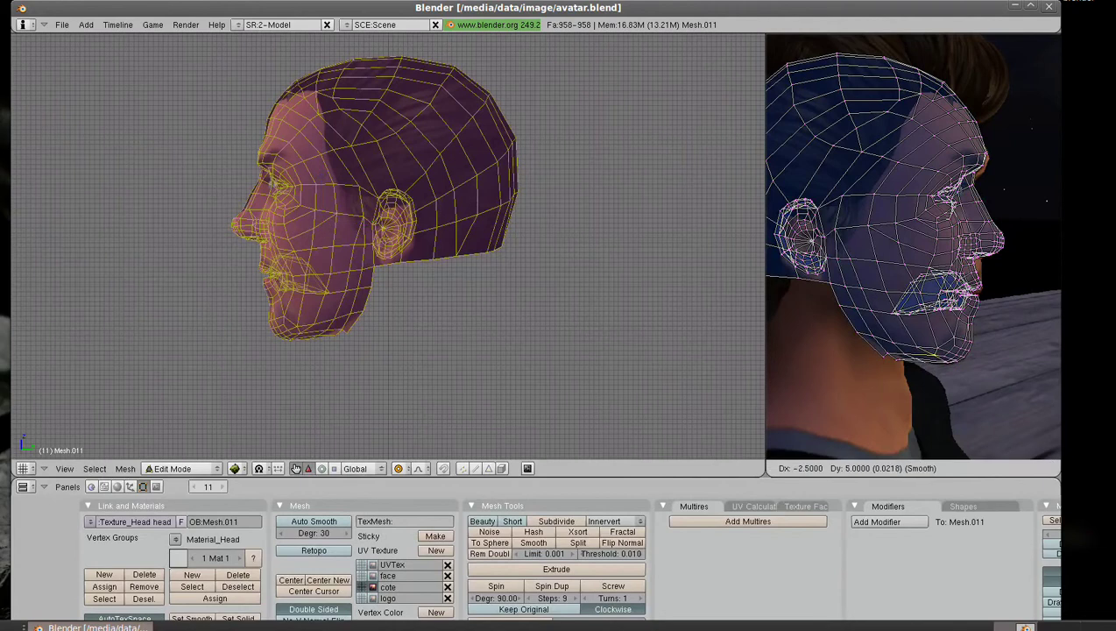
key("Return")
key("g")
key("Escape")
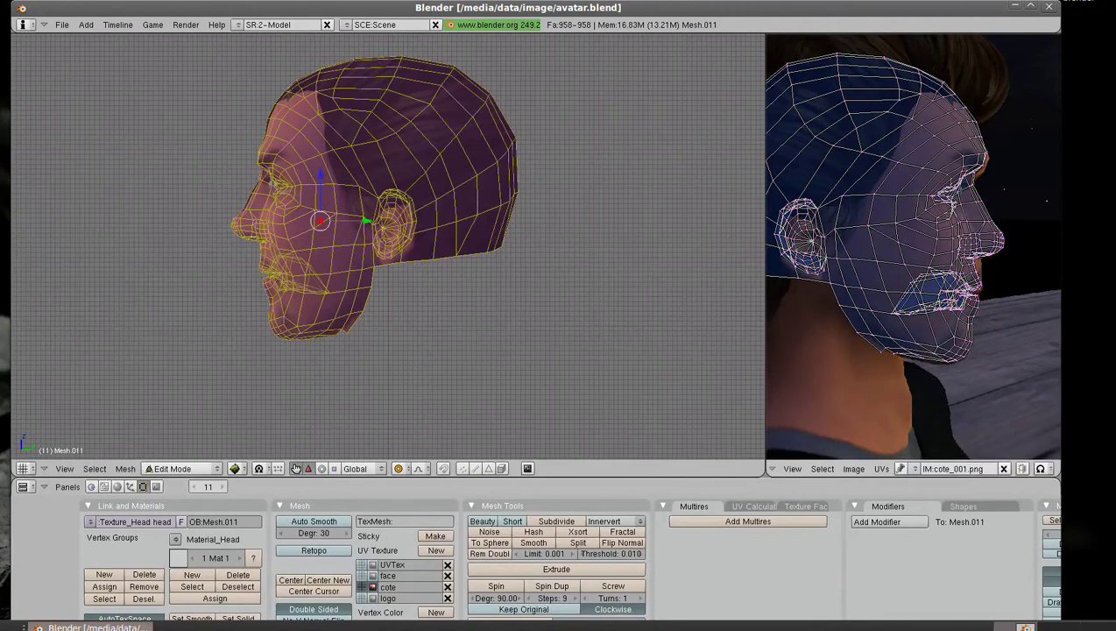
Zoom in and move the ear UVs over the side photo's ear
scroll(382, 246, "up", 1)
scroll(382, 246, "up", 2)
scroll(381, 245, "up", 2)
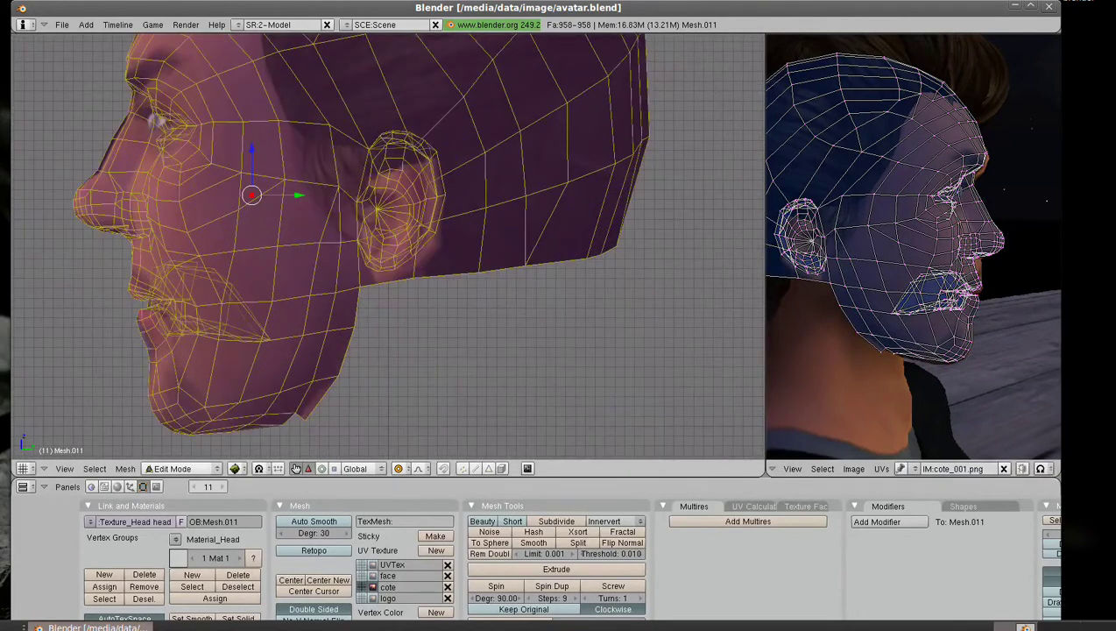
scroll(393, 246, "up", 4, "shift")
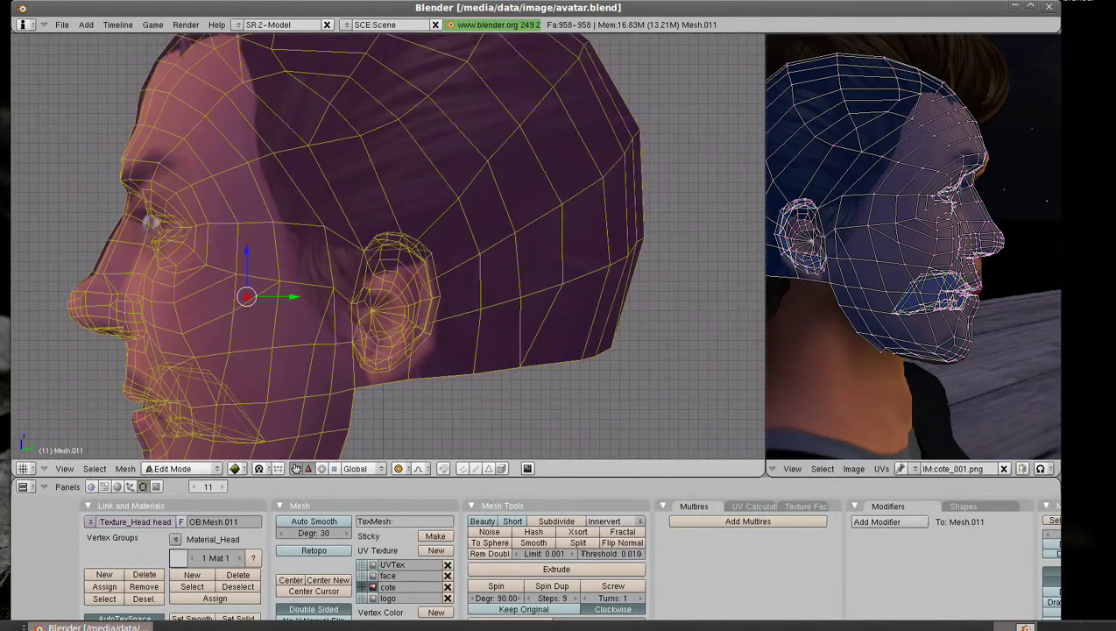
scroll(392, 247, "up", 3, "shift")
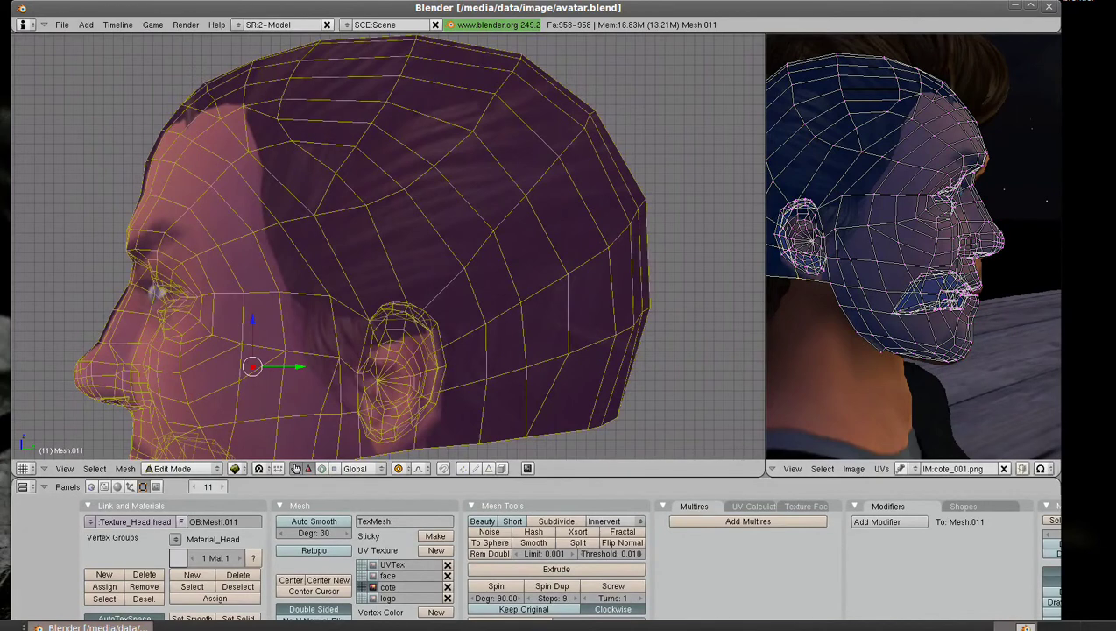
key("g")
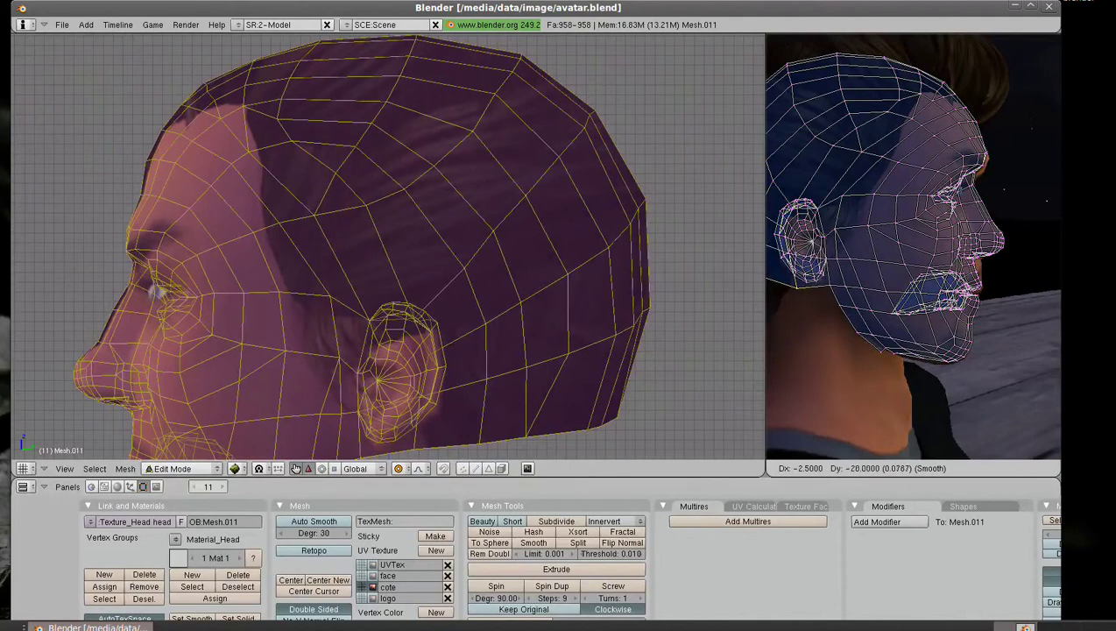
key("Return")
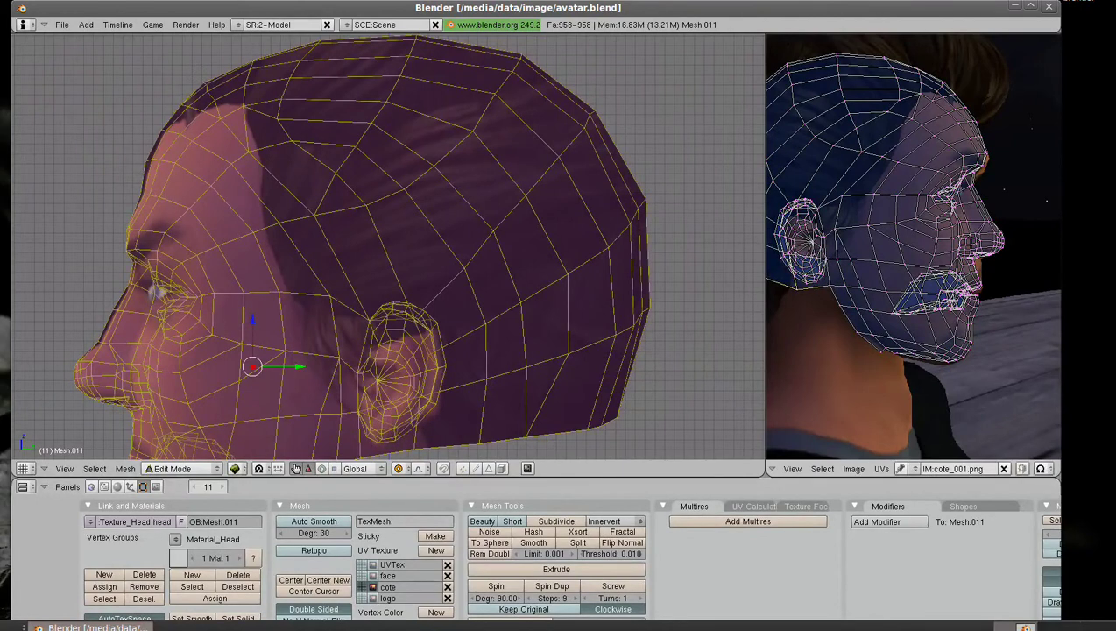
Fit the whole photo in the image view and inspect the textured head from the front
key("Home")
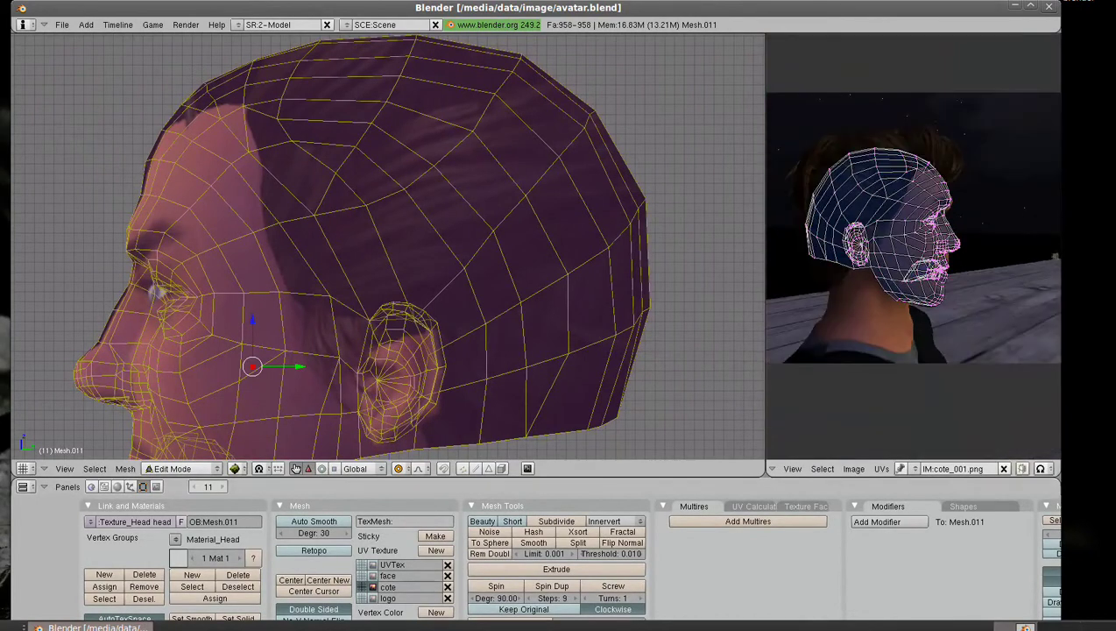
scroll(388, 245, "down", 2)
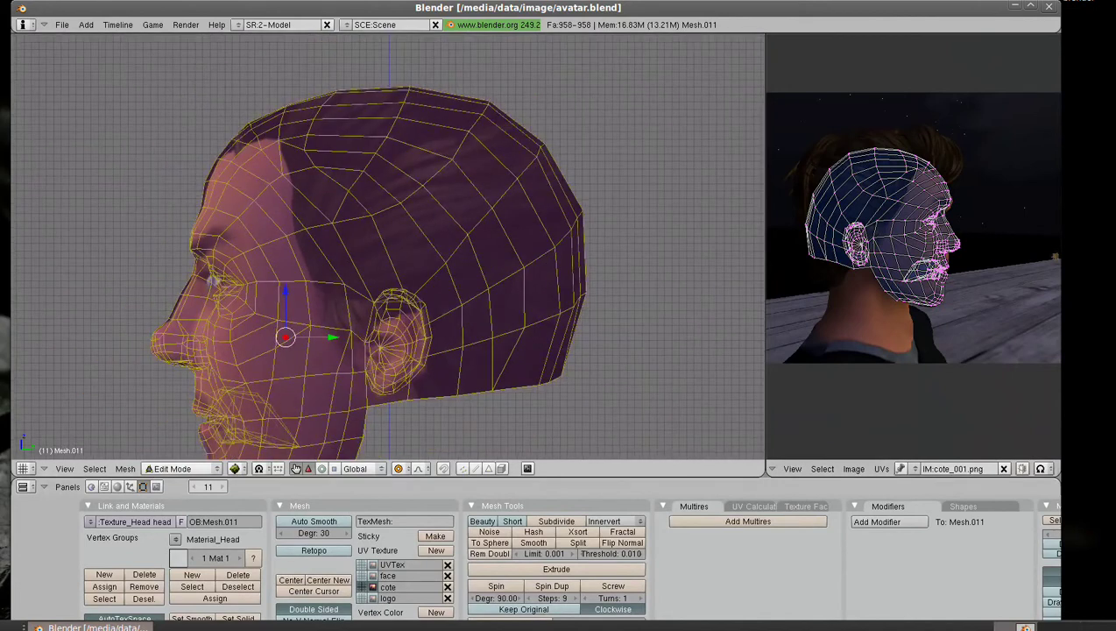
key("KP_1")
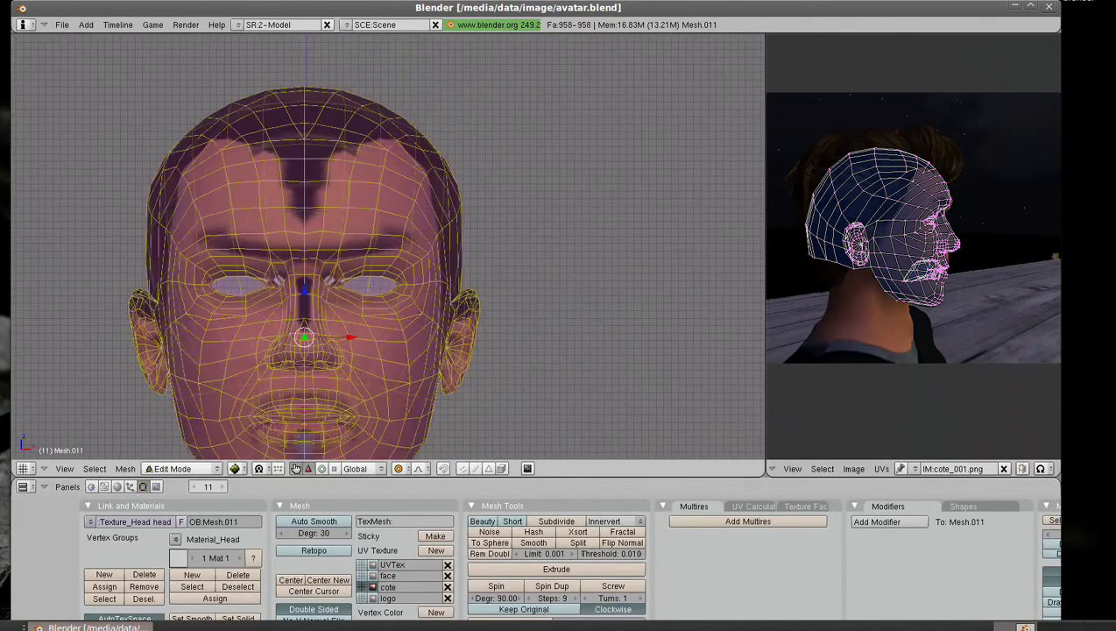
scroll(388, 245, "down", 1)
mouse_move(388, 246)
middle_mouse_down()
mouse_move(491, 245)
mouse_move(394, 223)
mouse_move(350, 245)
mouse_move(311, 241)
middle_mouse_up()
key("KP_1")
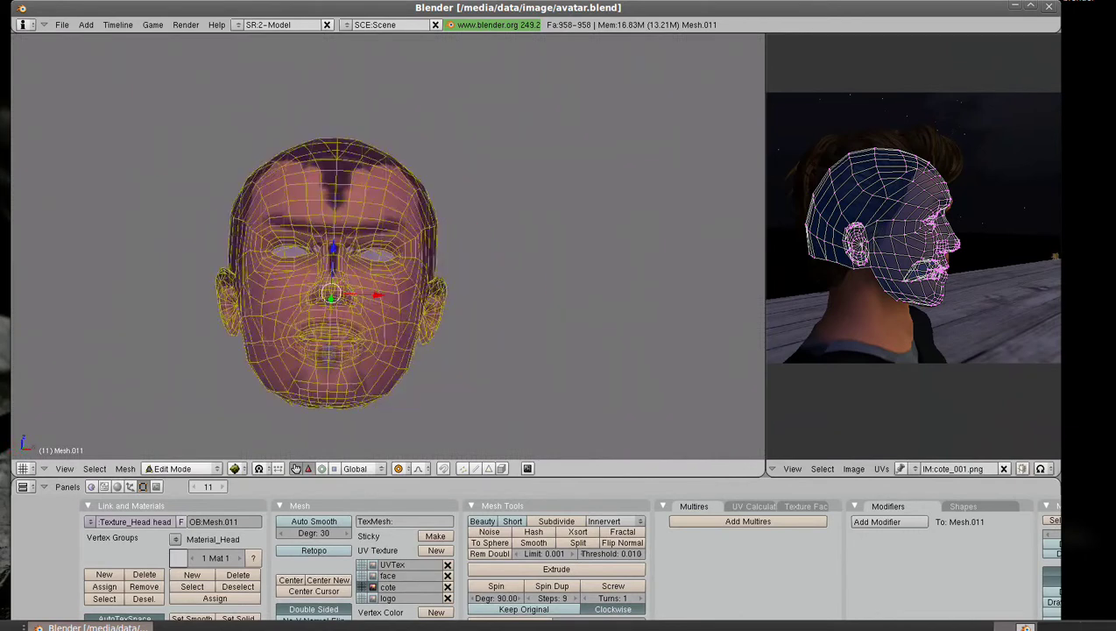
scroll(610, 368, "up", 4)
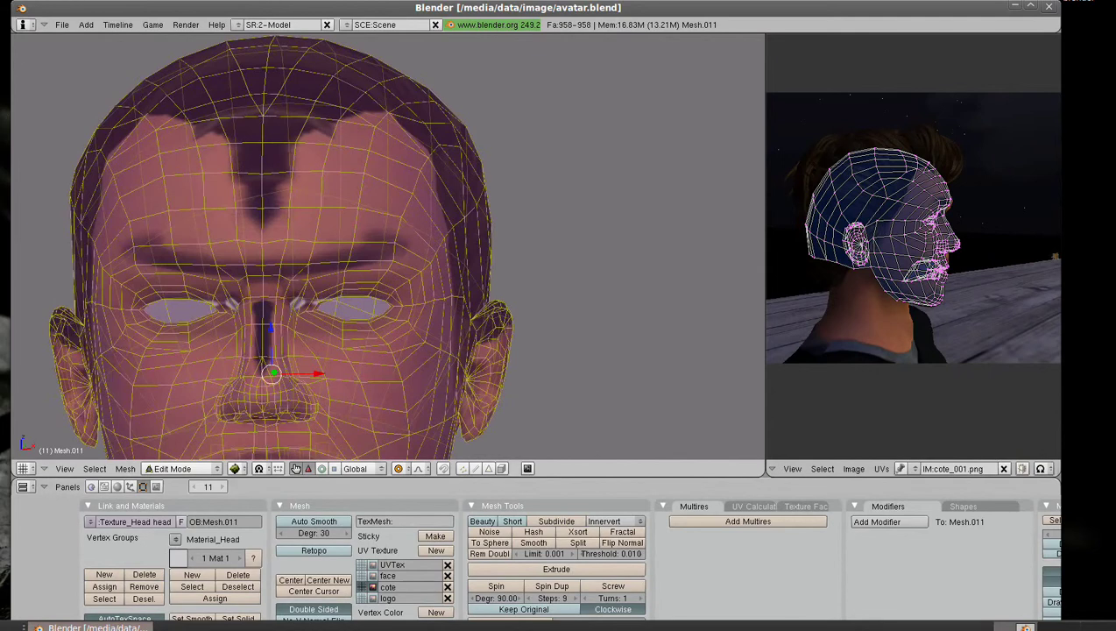
Activate the logo UV layer and assign it the blender.png image, viewed from the front
left_click(1003, 468)
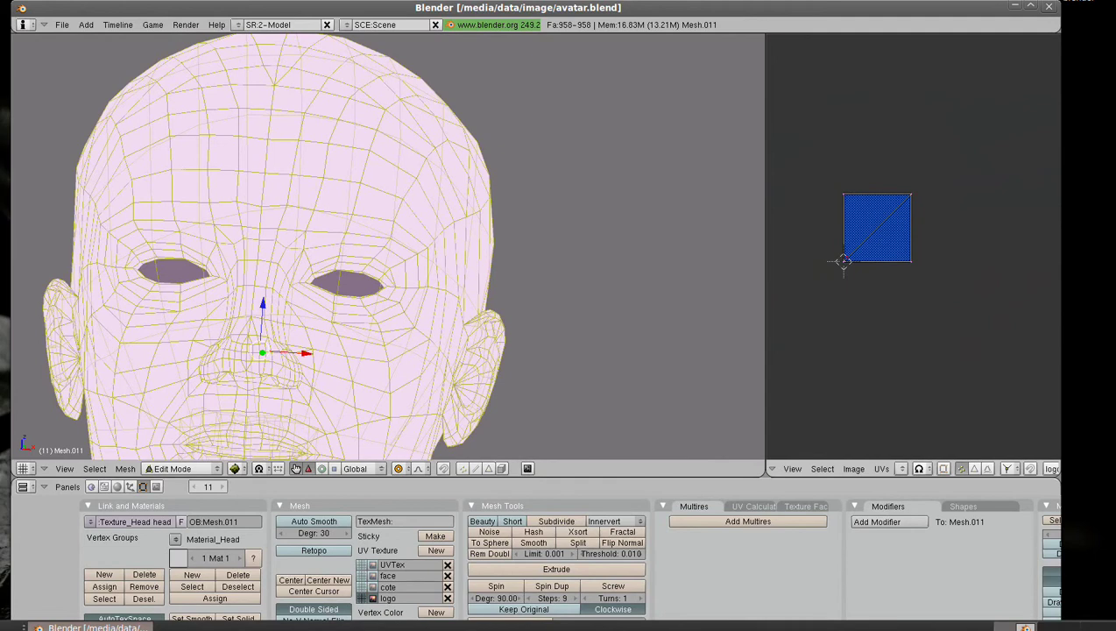
left_click(901, 467)
left_click(911, 454)
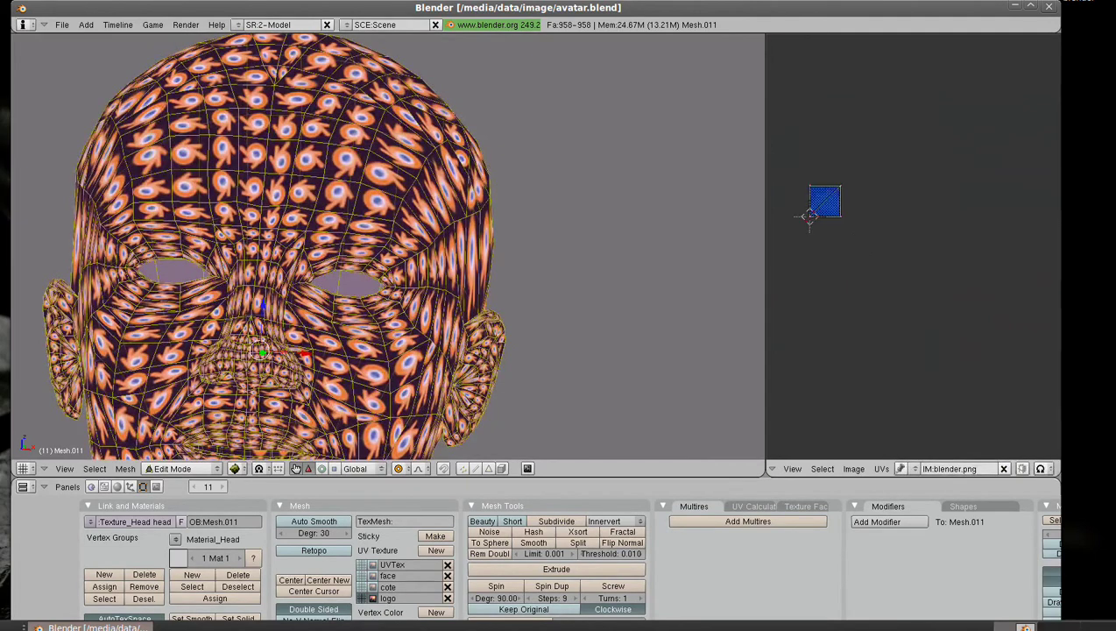
scroll(913, 263, "up", 1)
scroll(913, 263, "up", 1)
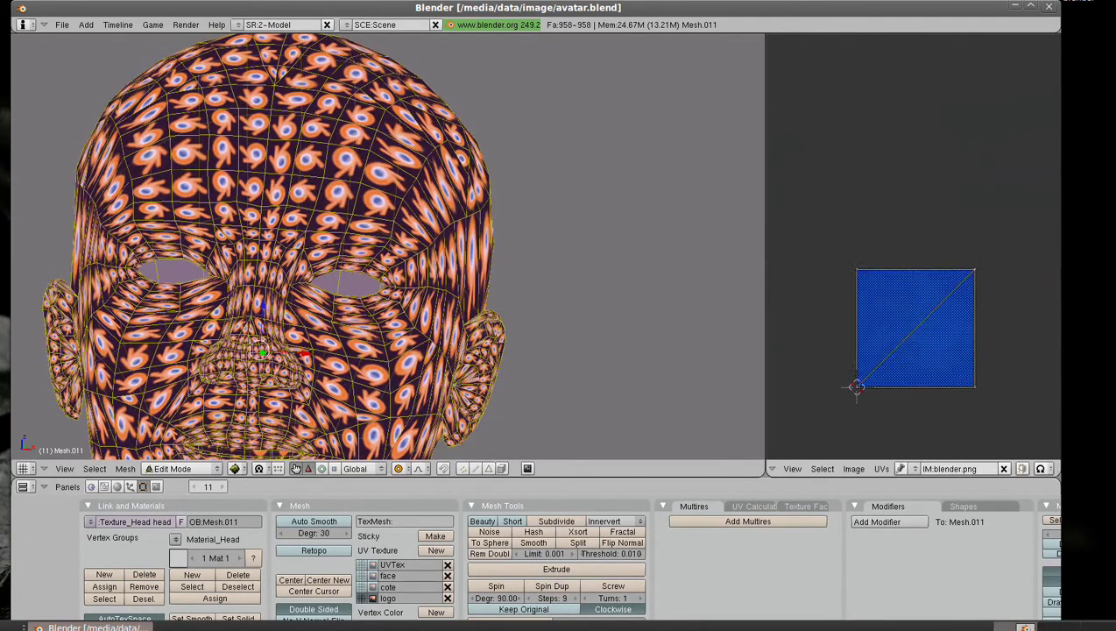
middle_click_drag(913, 273, 912, 263)
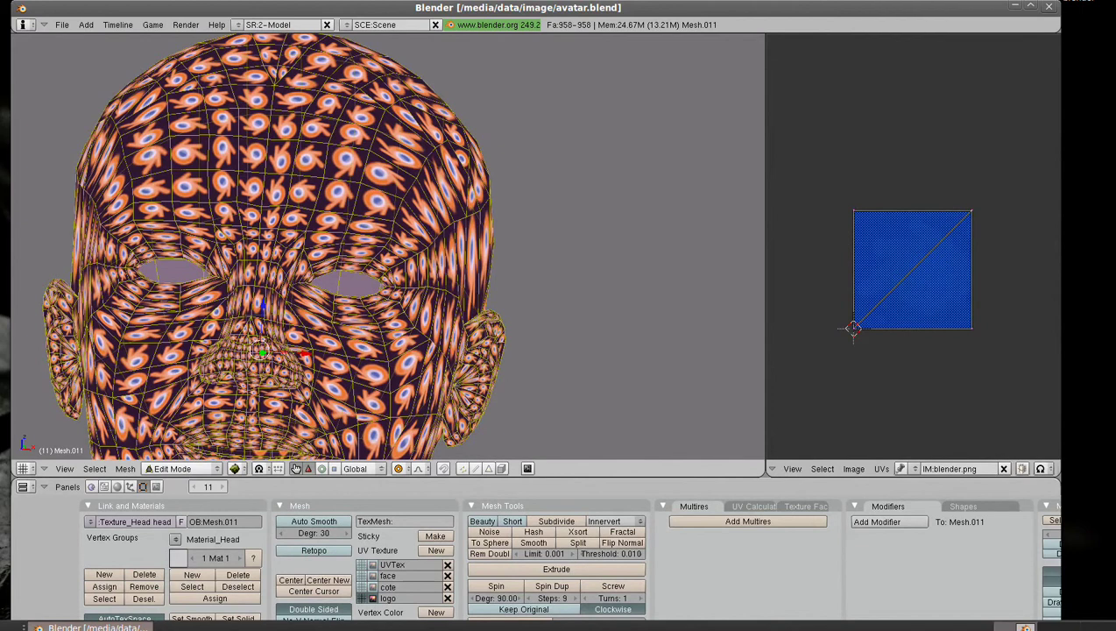
key("KP_1")
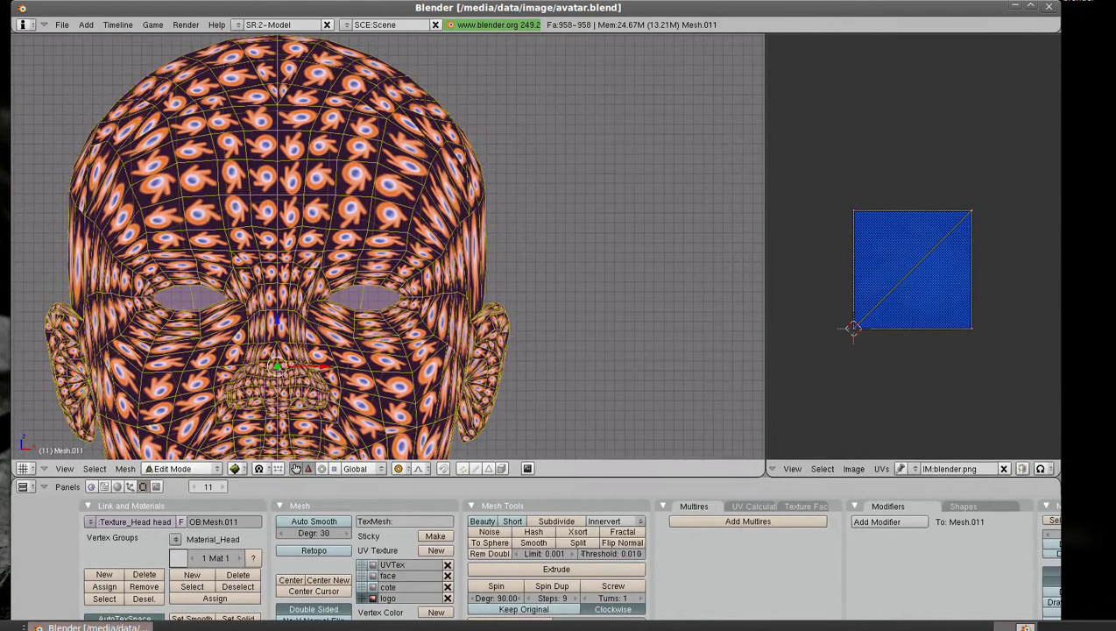
Re-project the head's UVs from the front view, then enlarge and shift the logo UVs
key("u")
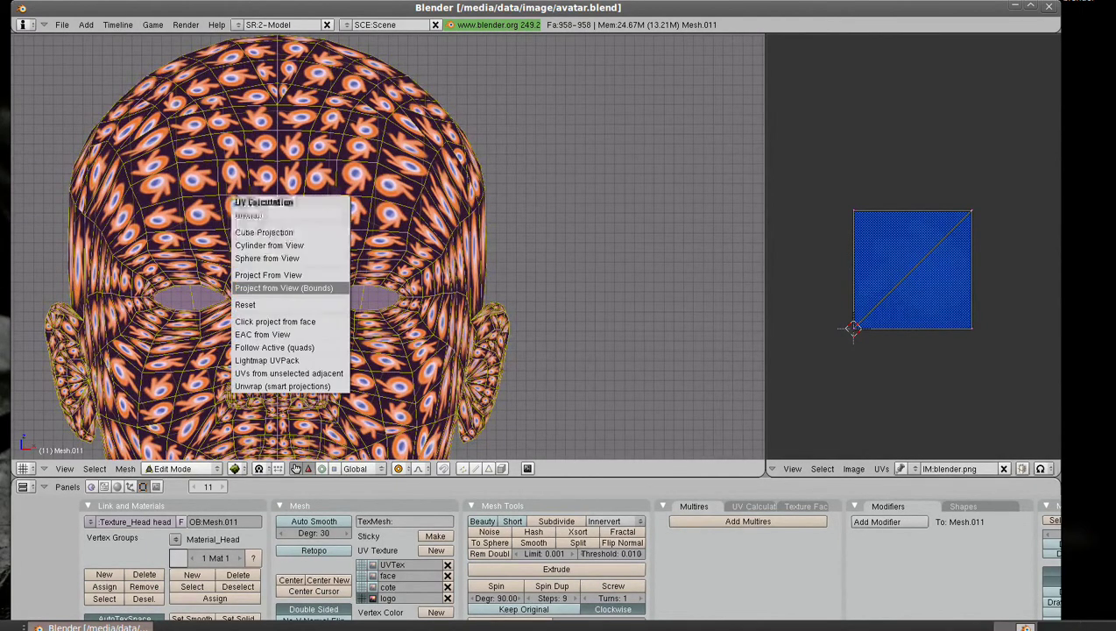
key("Return")
scroll(913, 280, "up", 2)
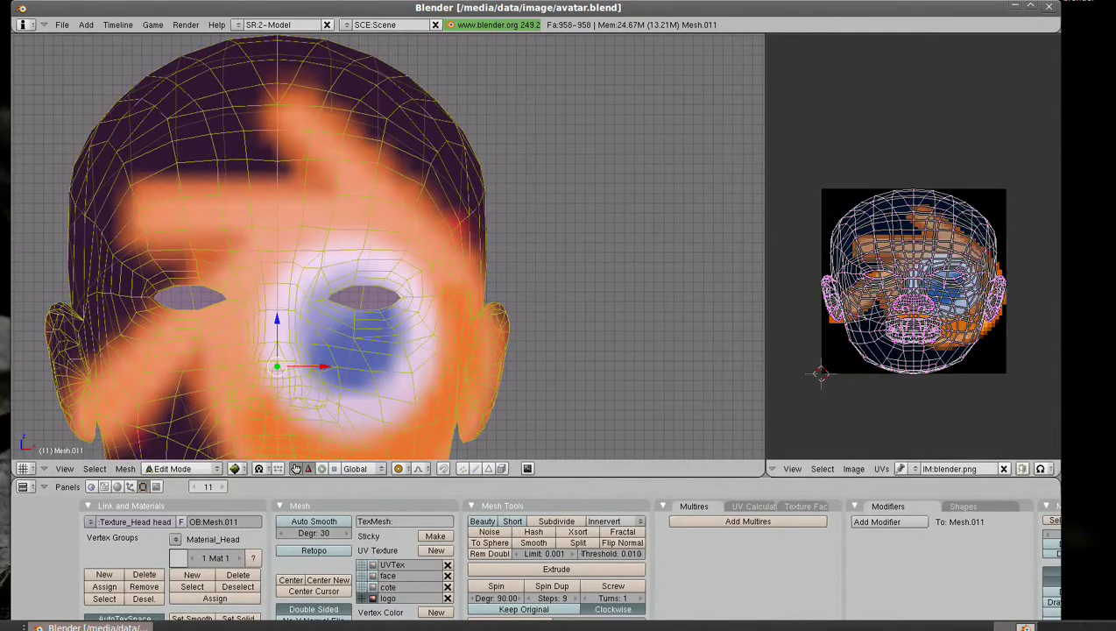
key("a")
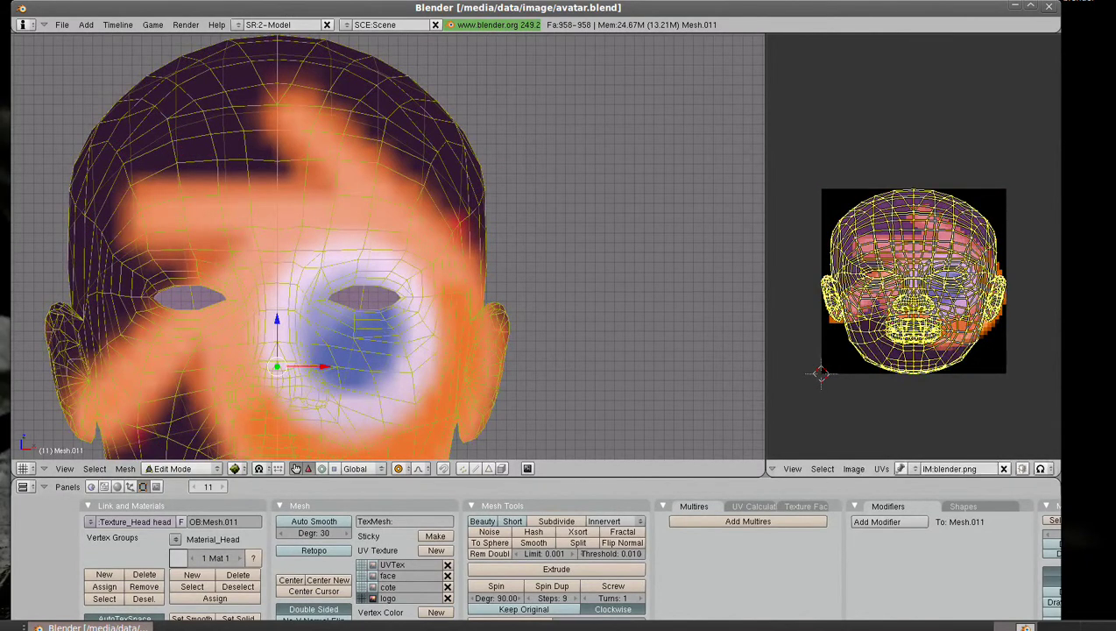
key("s")
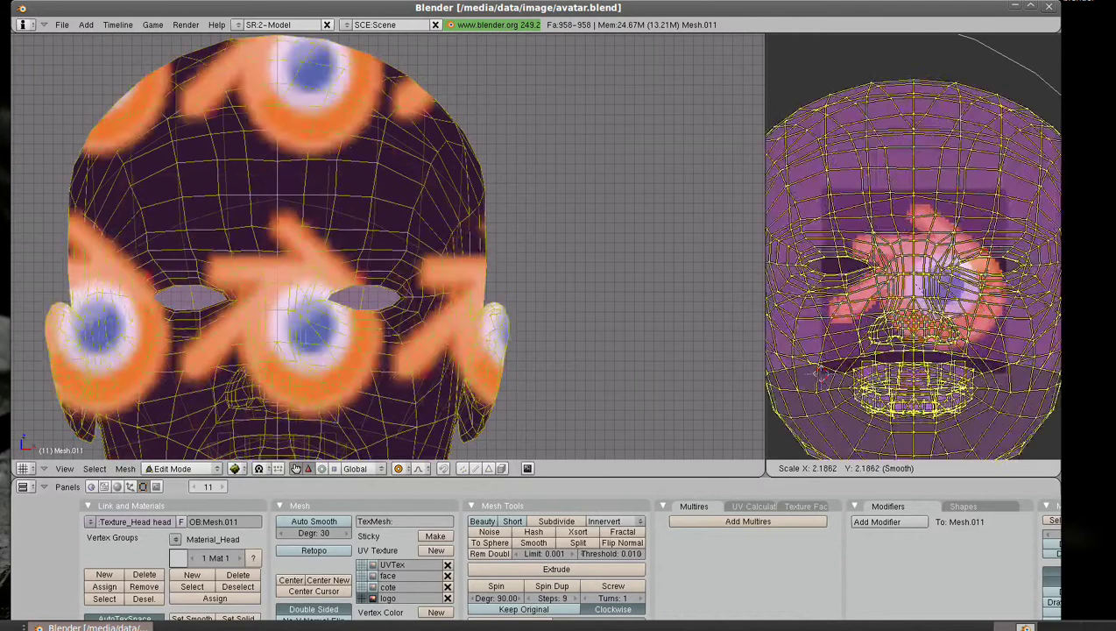
key("Return")
scroll(913, 254, "down", 4)
scroll(913, 254, "down", 1)
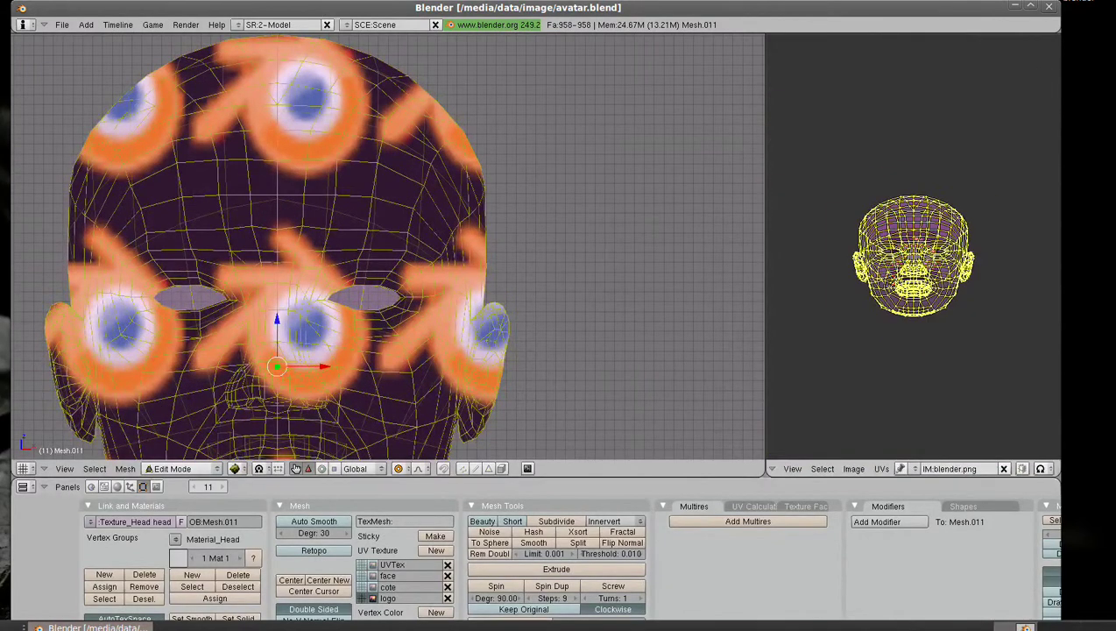
key("g")
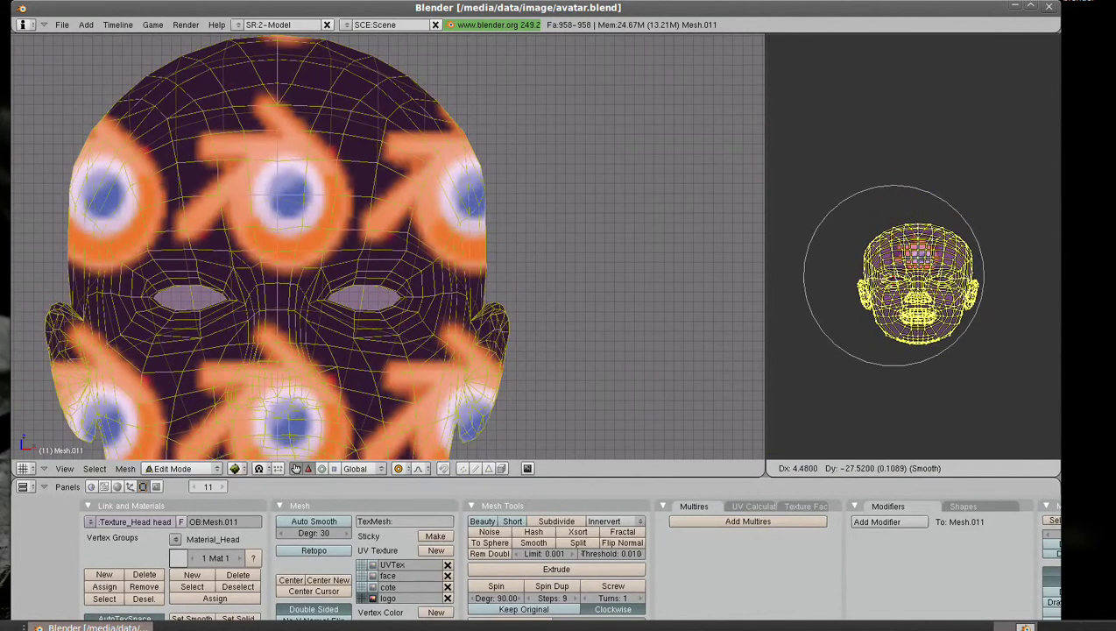
key("Return")
Scale the logo UVs down for smaller repeats, reposition them, and make UVTex the active layer
scroll(913, 307, "up", 5)
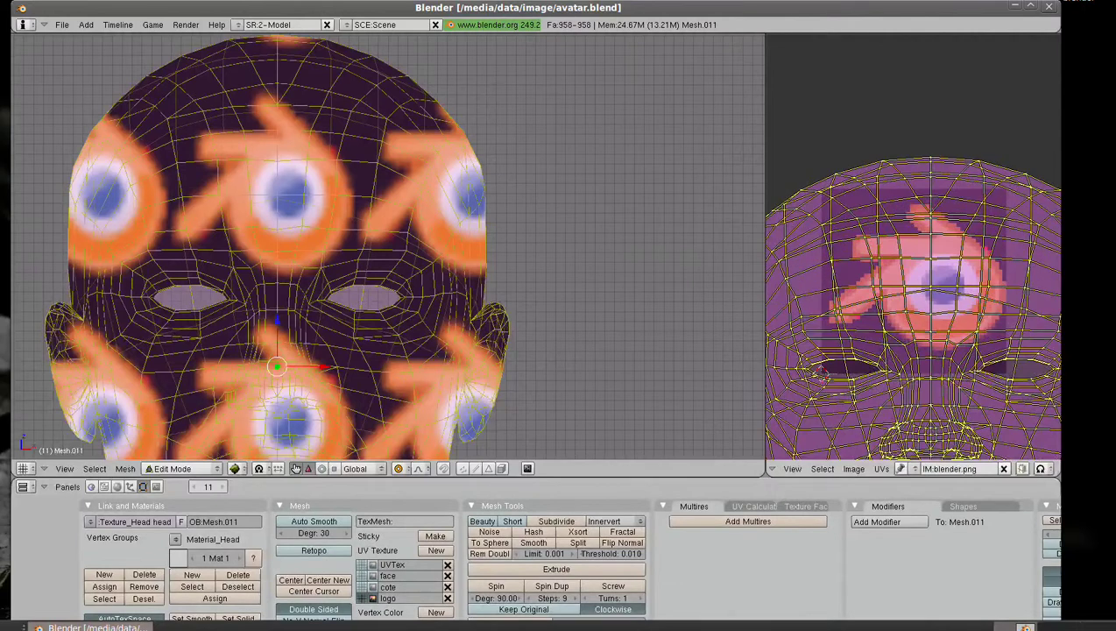
key("s")
key("Return")
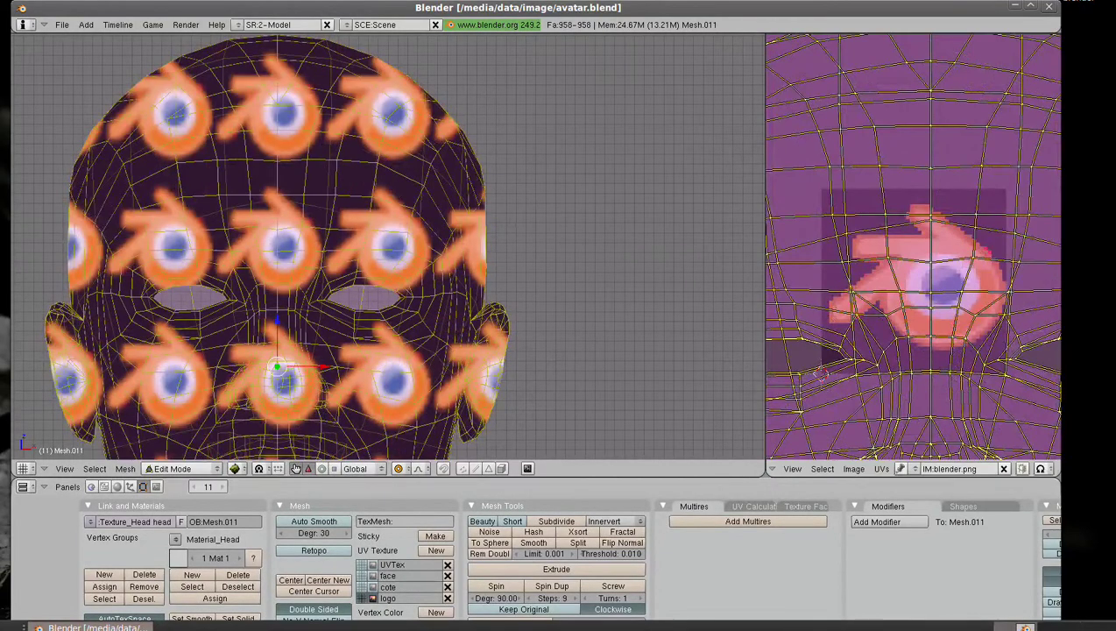
key("g")
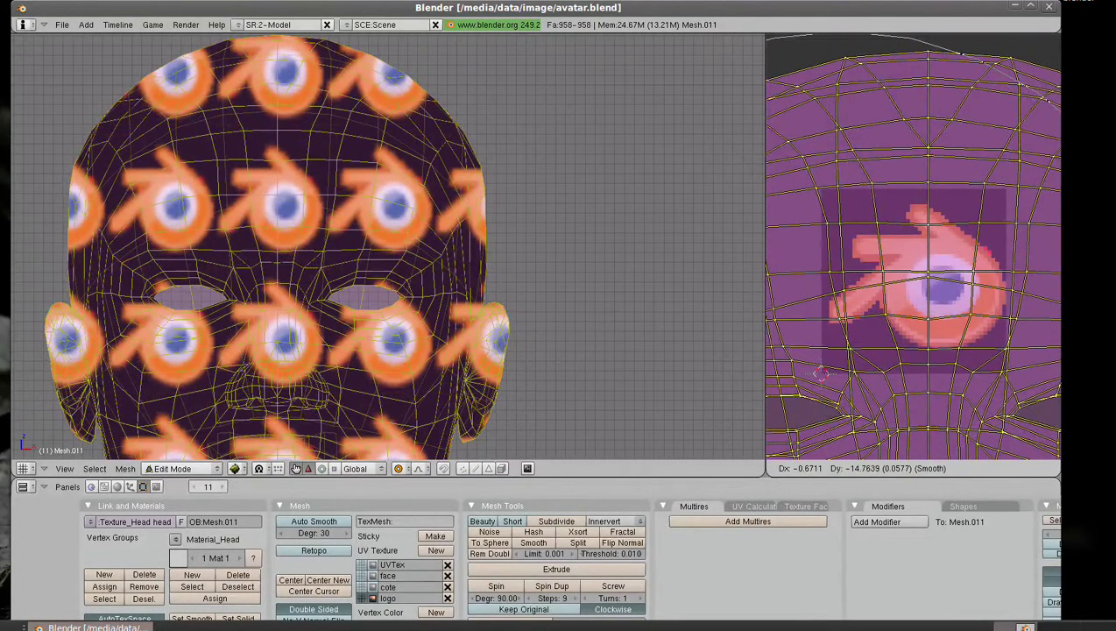
key("Return")
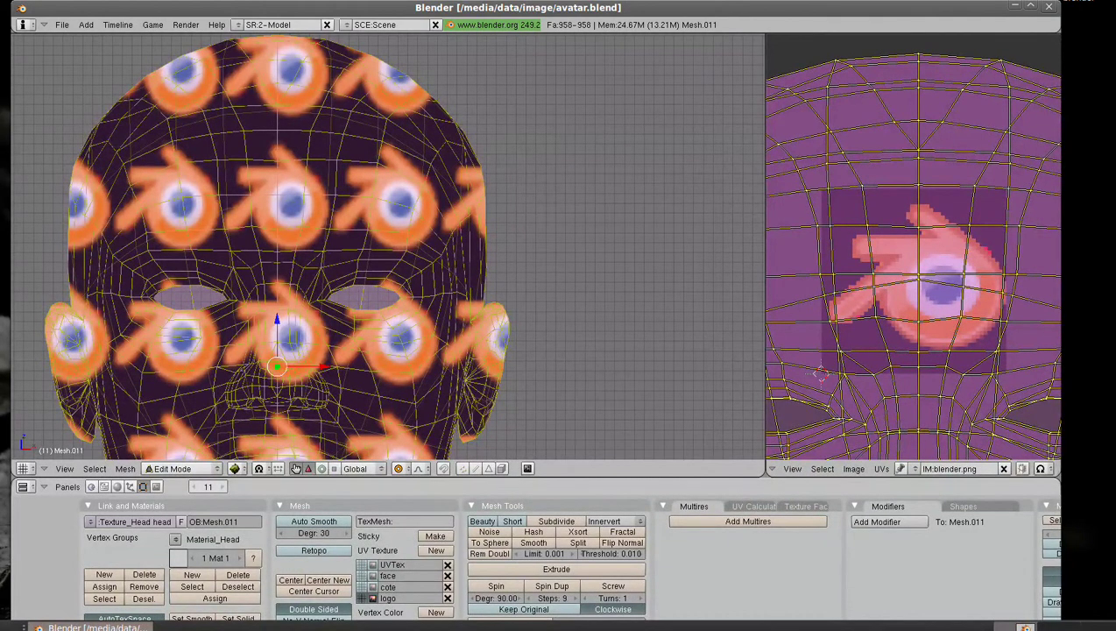
left_click(372, 576)
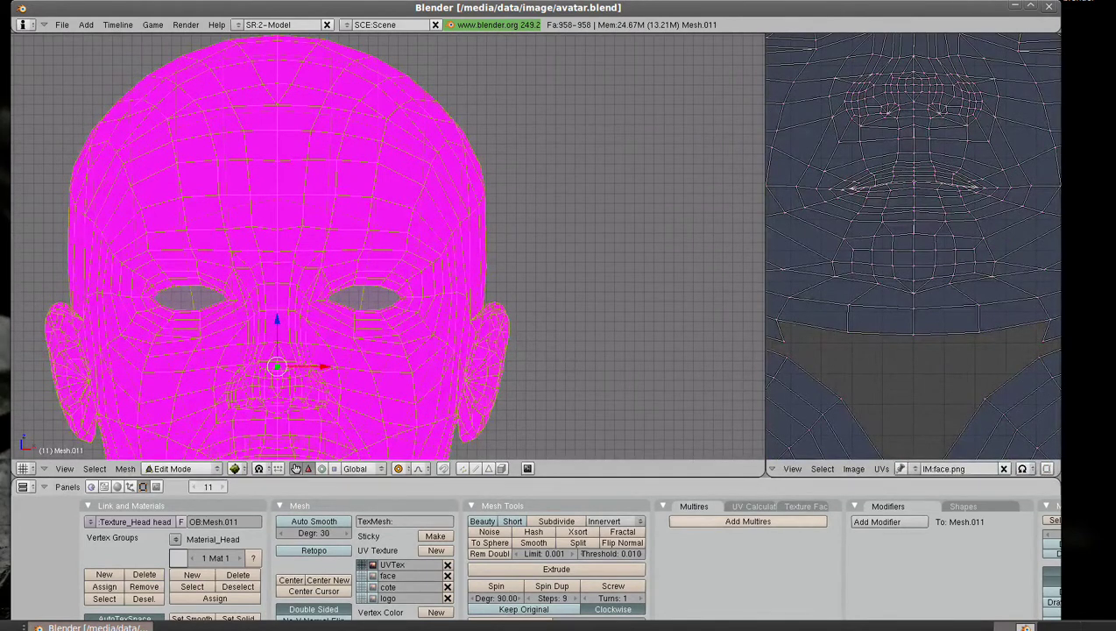
Create a new 512 × 512 image on the UVTex layer
left_click(910, 468)
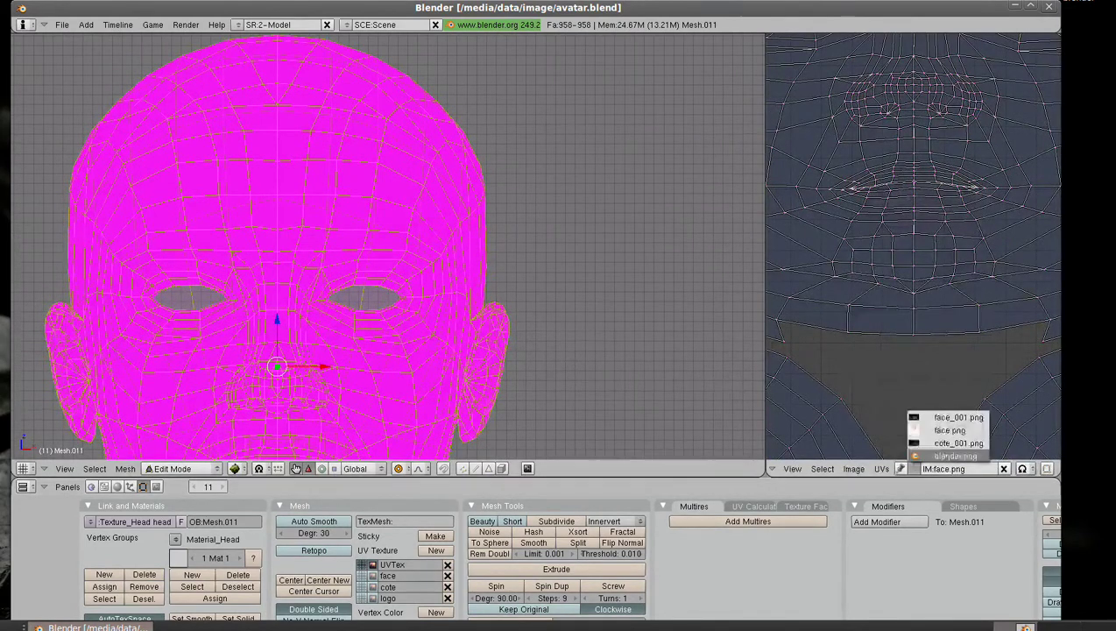
left_click(854, 468)
left_click(859, 454)
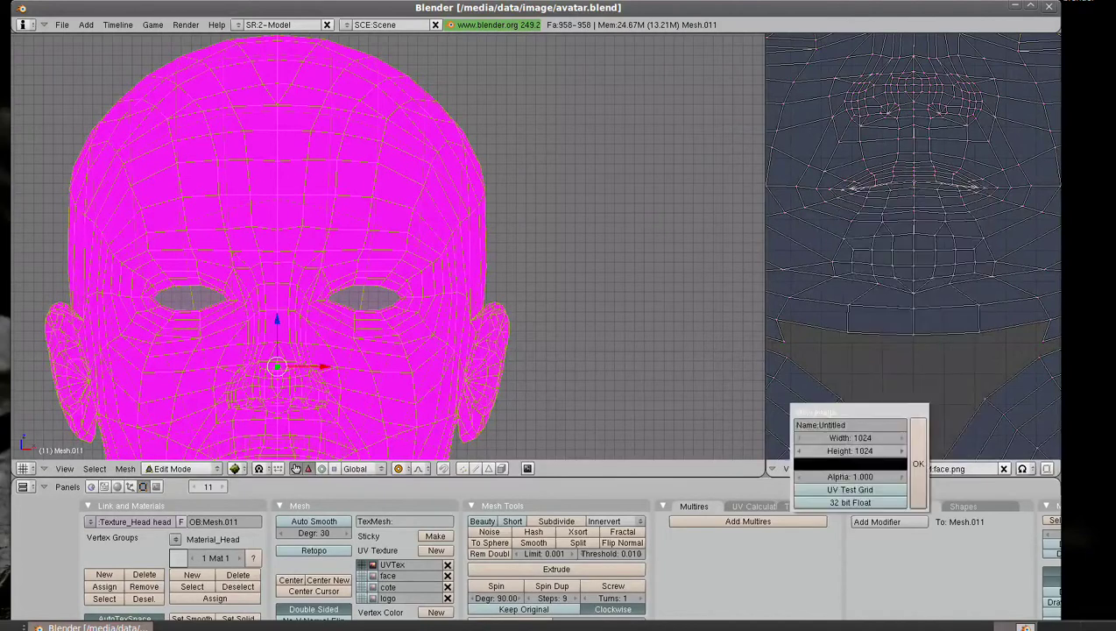
left_click(830, 438)
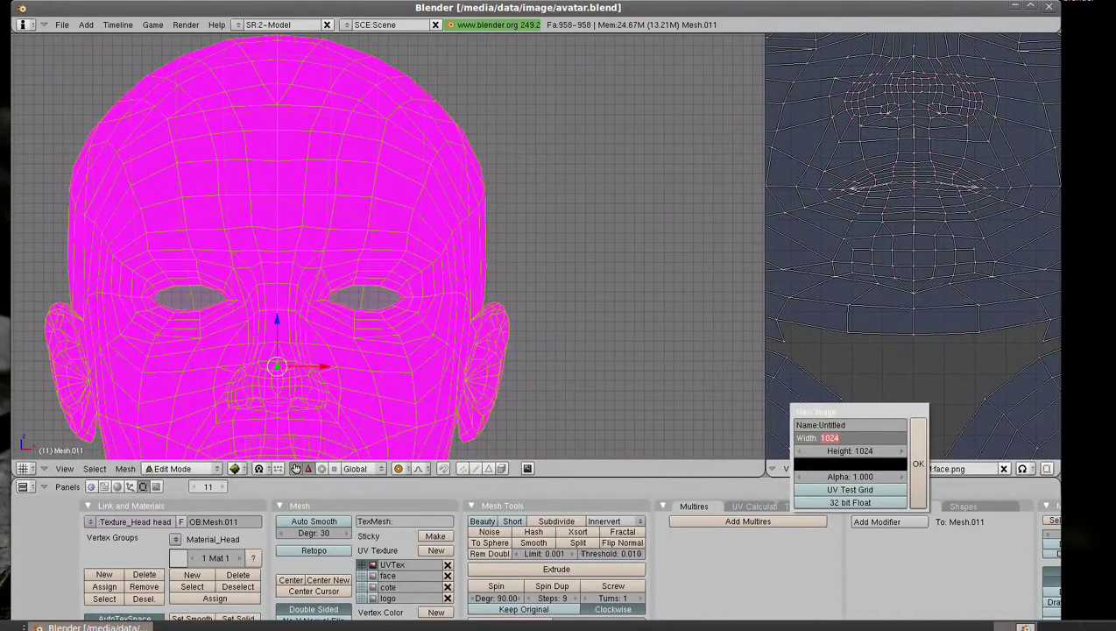
type("512")
key("Return")
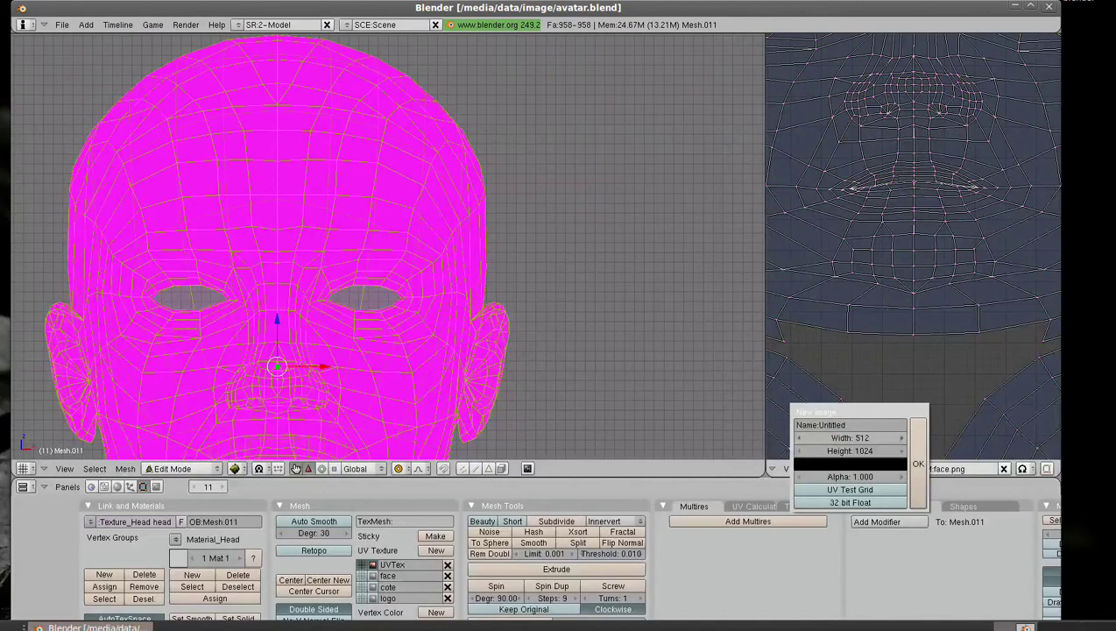
left_click(832, 451)
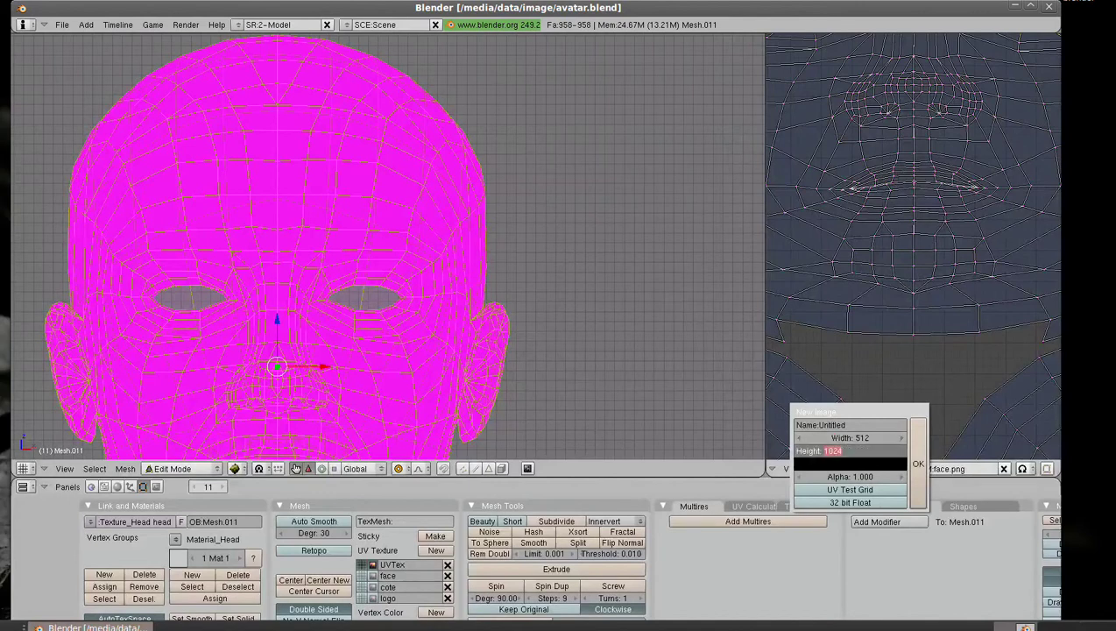
type("512")
key("Return")
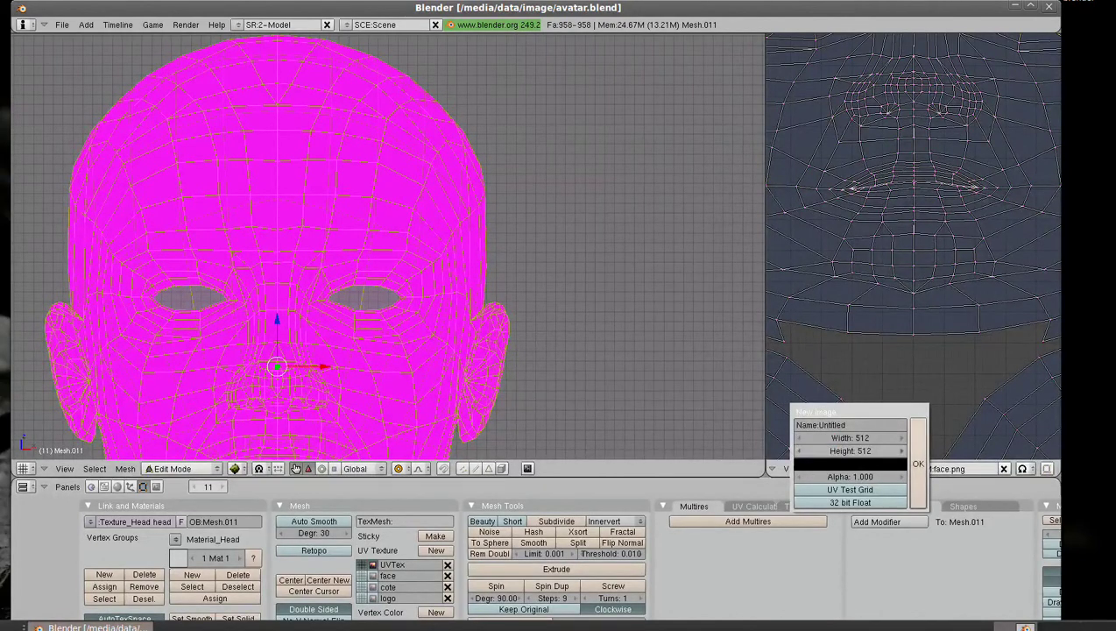
left_click(918, 463)
Orbit the head to inspect the new black texture, then return to front view
scroll(913, 250, "down", 3)
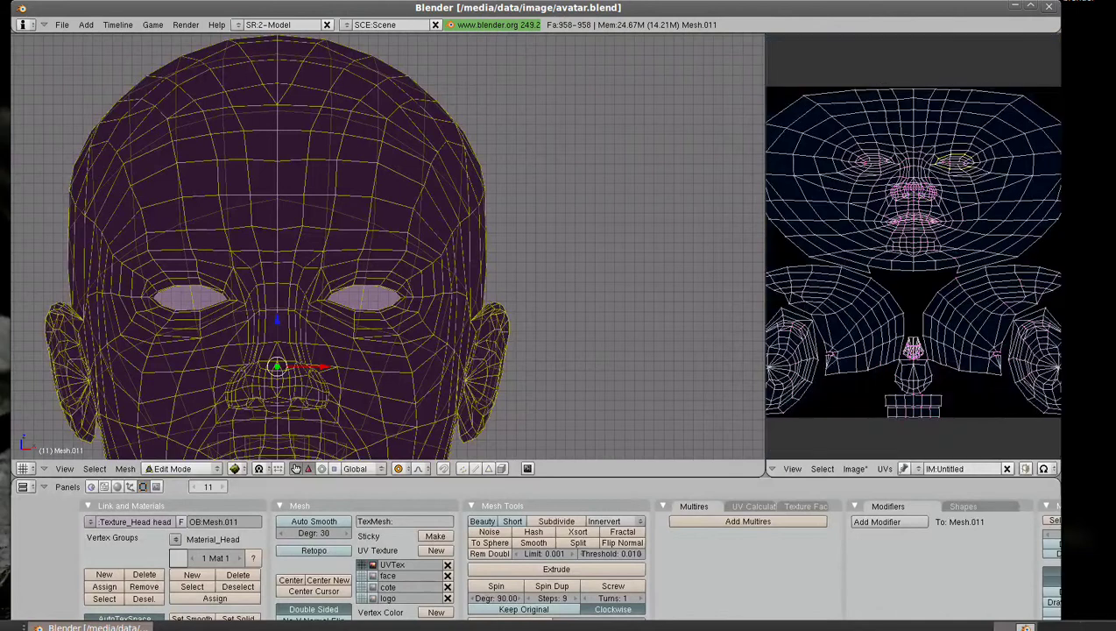
scroll(913, 250, "down", 2)
middle_click_drag(385, 263, 412, 254)
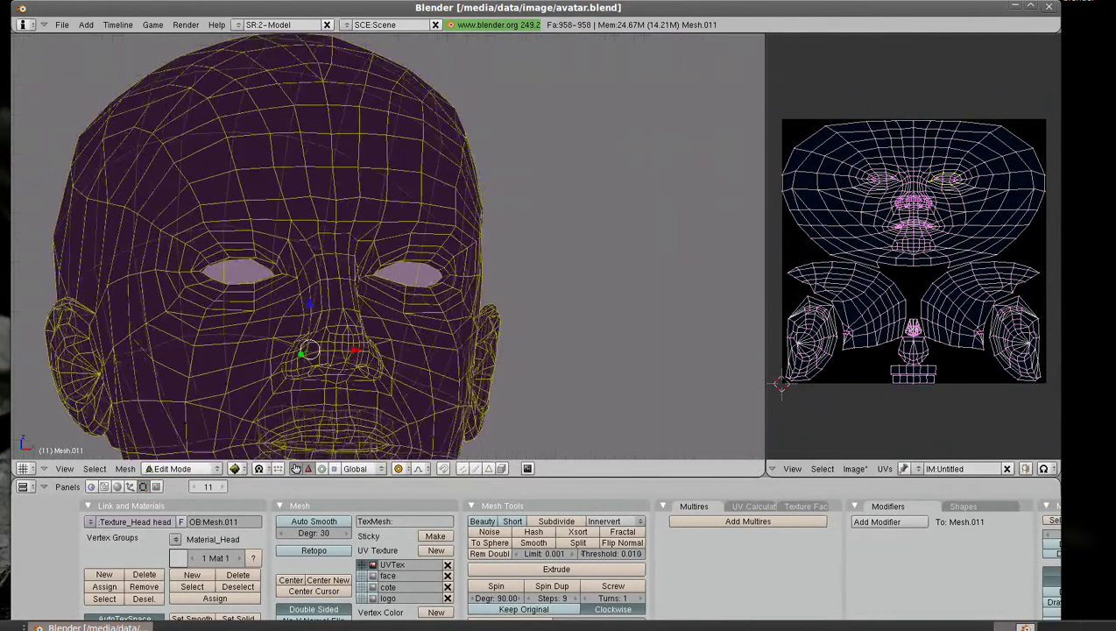
key("KP_1")
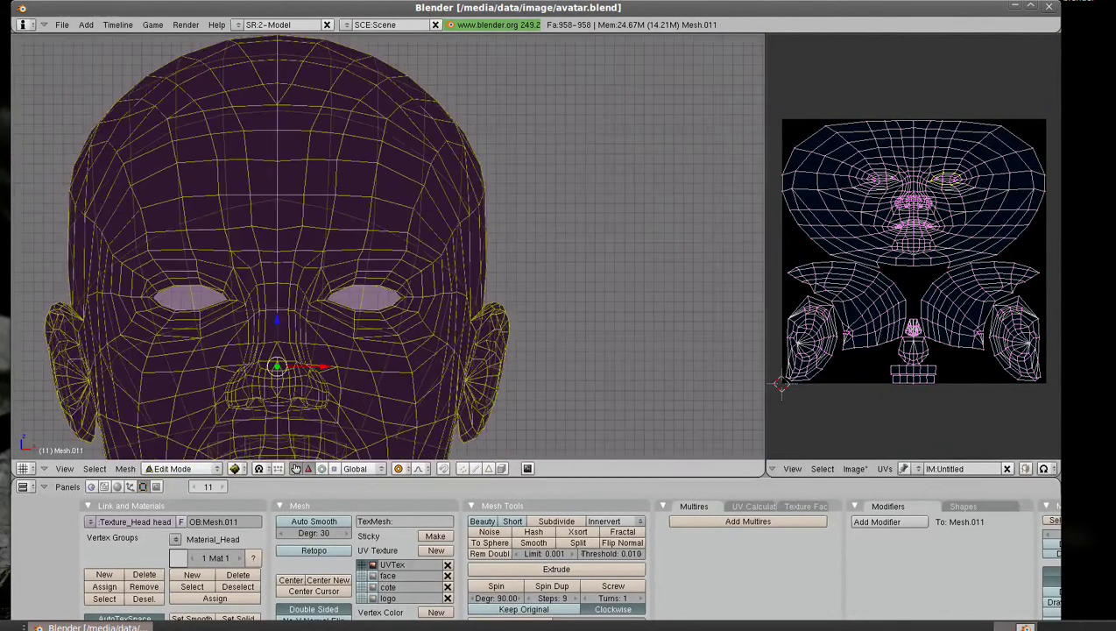
scroll(562, 109, "down", 2)
scroll(563, 405, "down", 2)
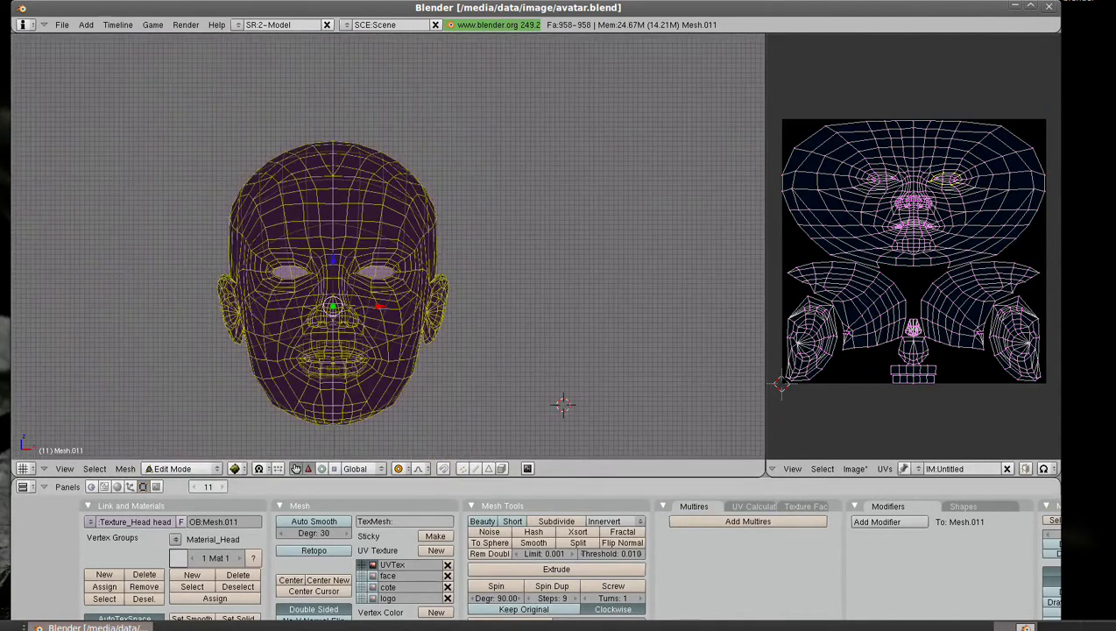
Enter Texture Paint mode with the Clone brush at opacity 1.00
left_click(180, 469)
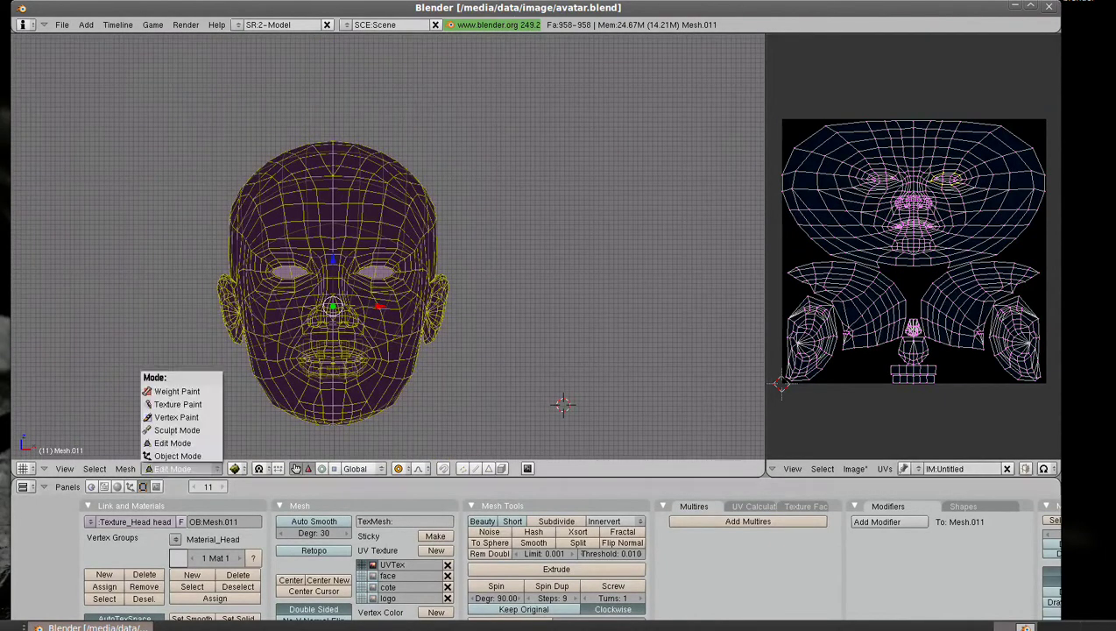
left_click(182, 404)
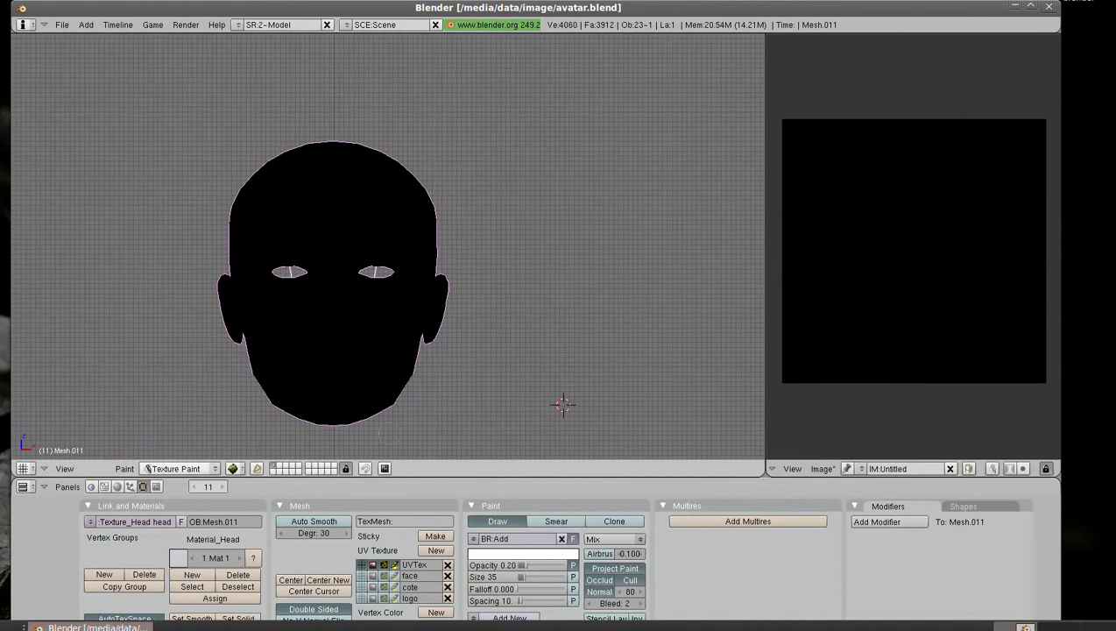
left_click(614, 521)
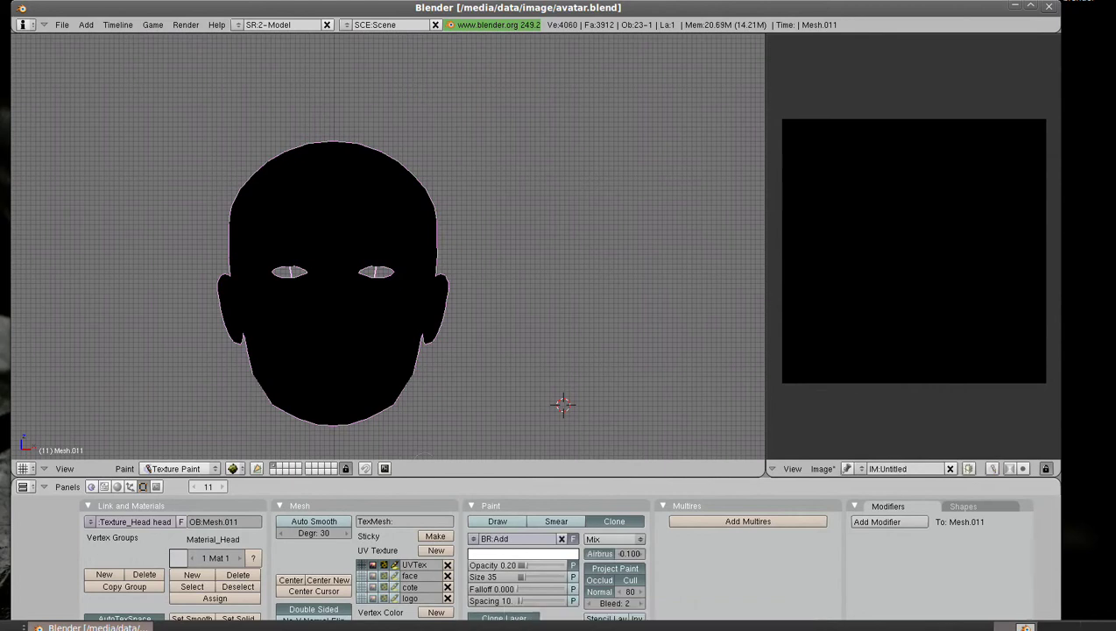
left_click(517, 565)
type("1.")
key("Return")
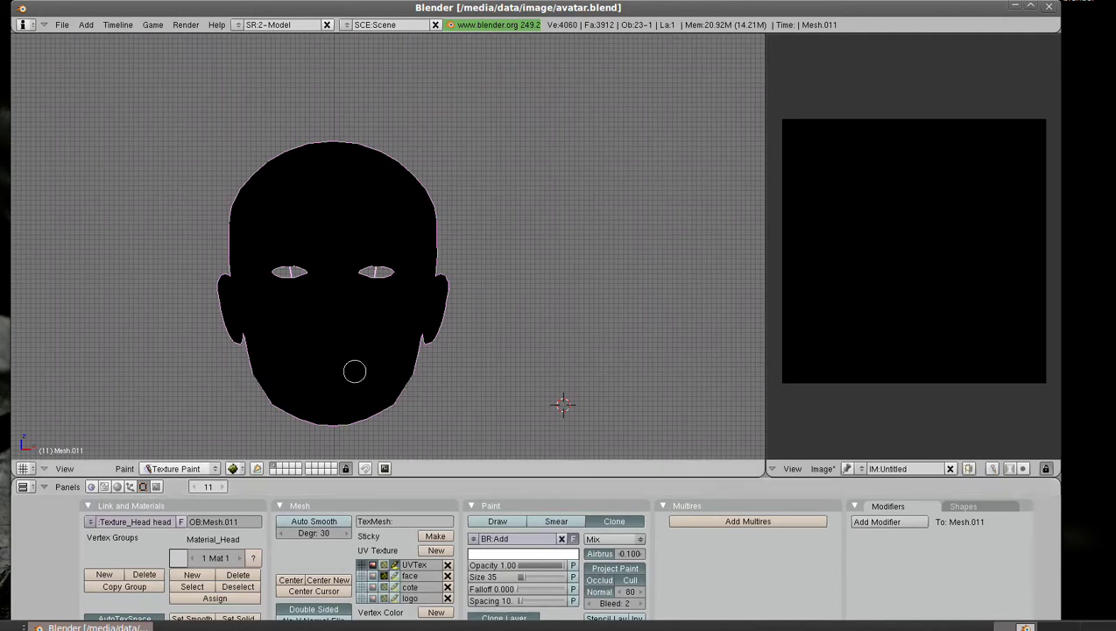
Enlarge the brush to 133 and clone skin over the lower face, cheeks, forehead and under the nose
left_click_drag(522, 576, 548, 577)
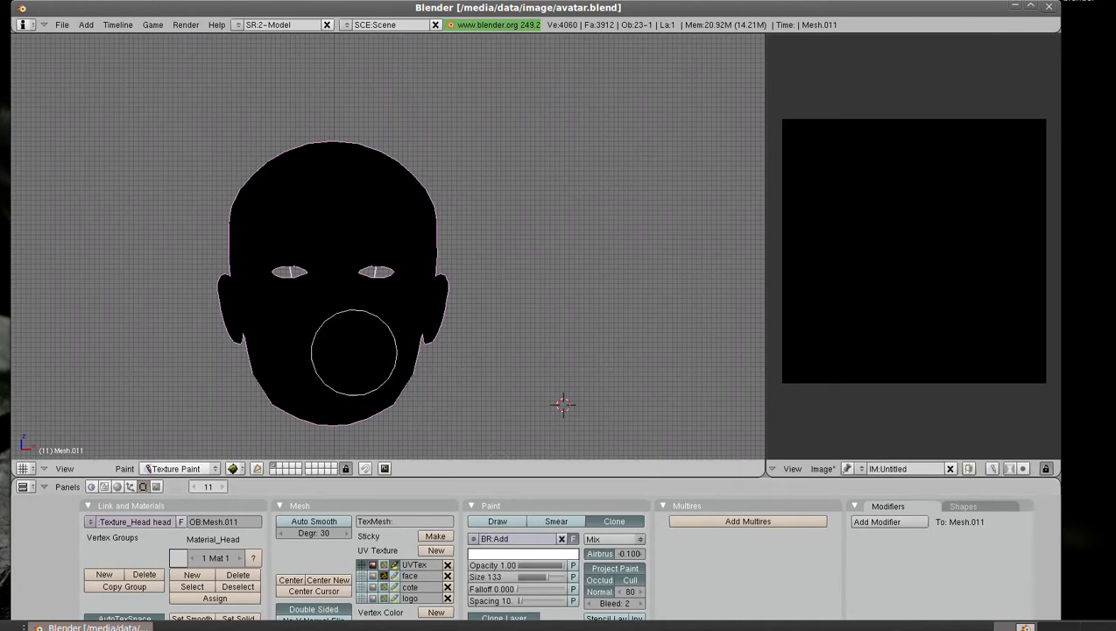
mouse_move(342, 366)
left_mouse_down()
mouse_move(294, 399)
mouse_move(343, 300)
mouse_move(295, 239)
mouse_move(299, 180)
mouse_move(407, 297)
mouse_move(280, 372)
mouse_move(262, 289)
mouse_move(403, 289)
mouse_move(297, 184)
mouse_move(355, 337)
left_mouse_up()
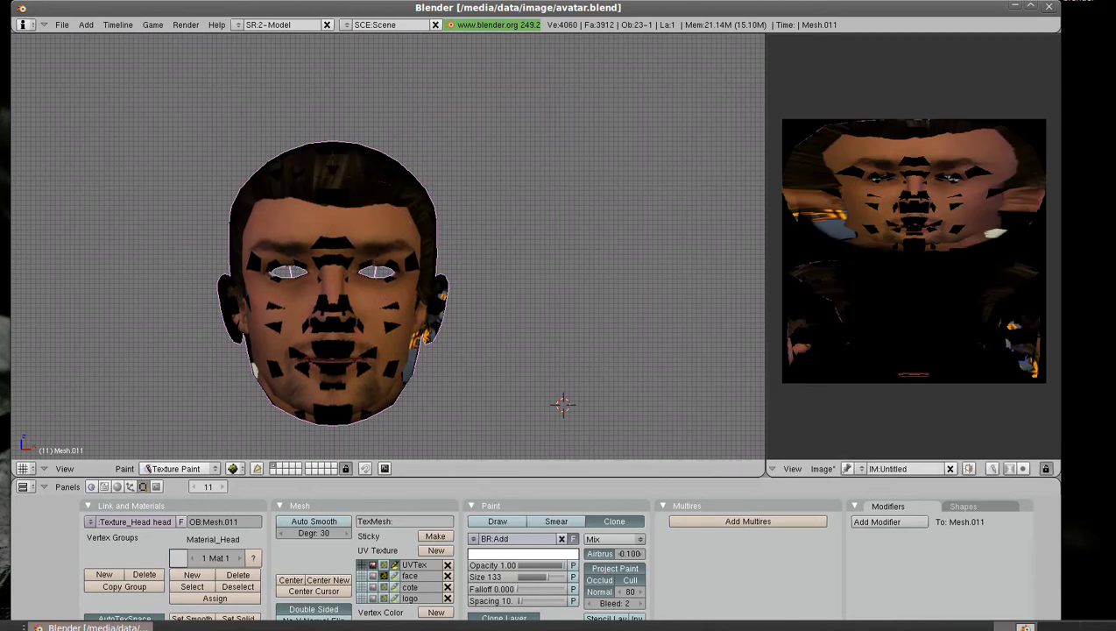
left_click_drag(374, 241, 405, 272)
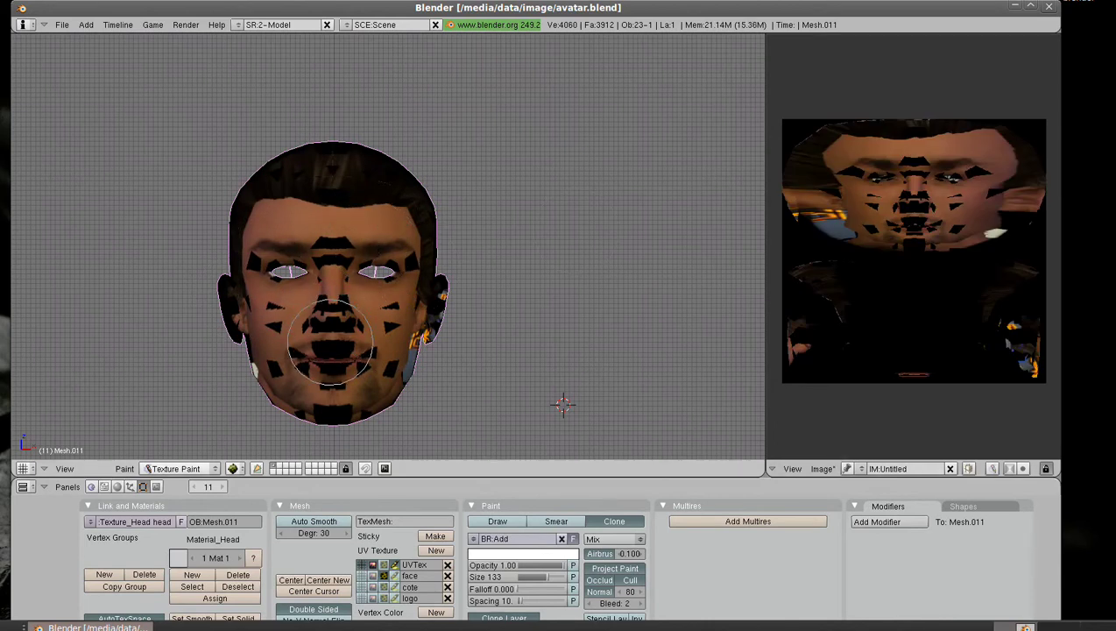
scroll(317, 250, "up", 2)
mouse_move(305, 217)
left_mouse_down()
mouse_move(272, 254)
mouse_move(394, 274)
mouse_move(411, 249)
mouse_move(215, 354)
mouse_move(232, 271)
mouse_move(171, 333)
mouse_move(224, 386)
mouse_move(313, 355)
left_mouse_up()
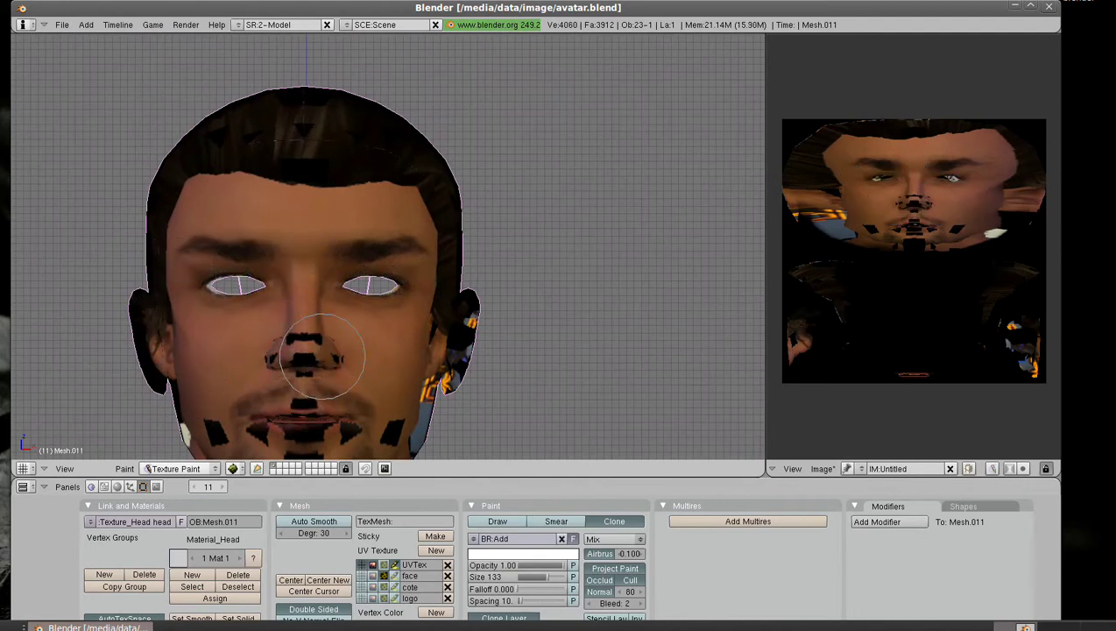
scroll(320, 357, "up", 2)
left_click_drag(283, 402, 222, 388)
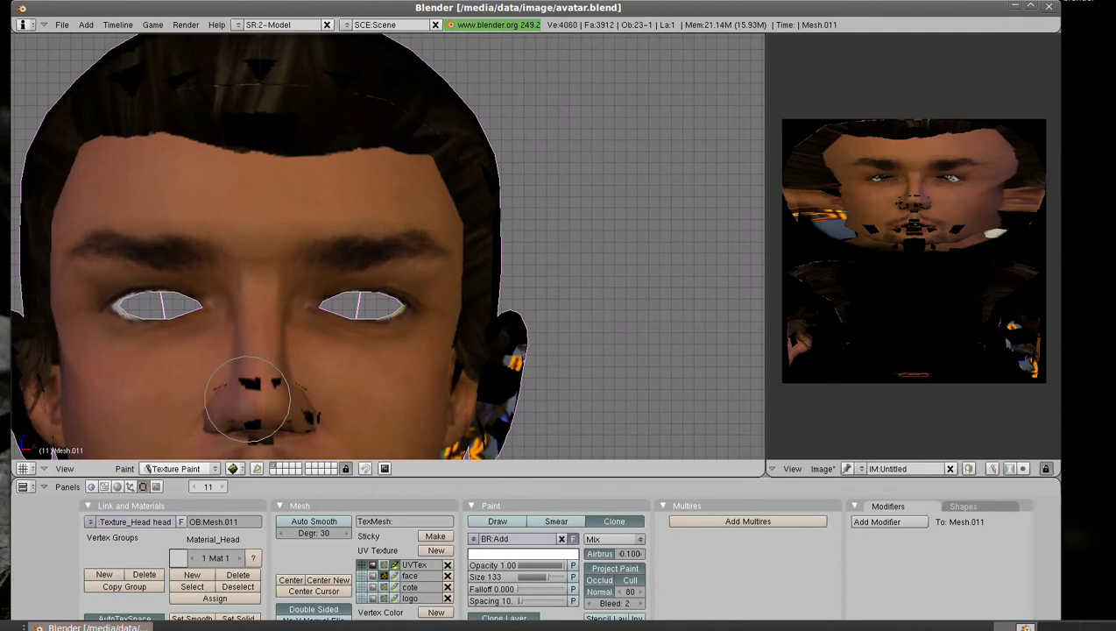
left_click_drag(289, 394, 386, 411)
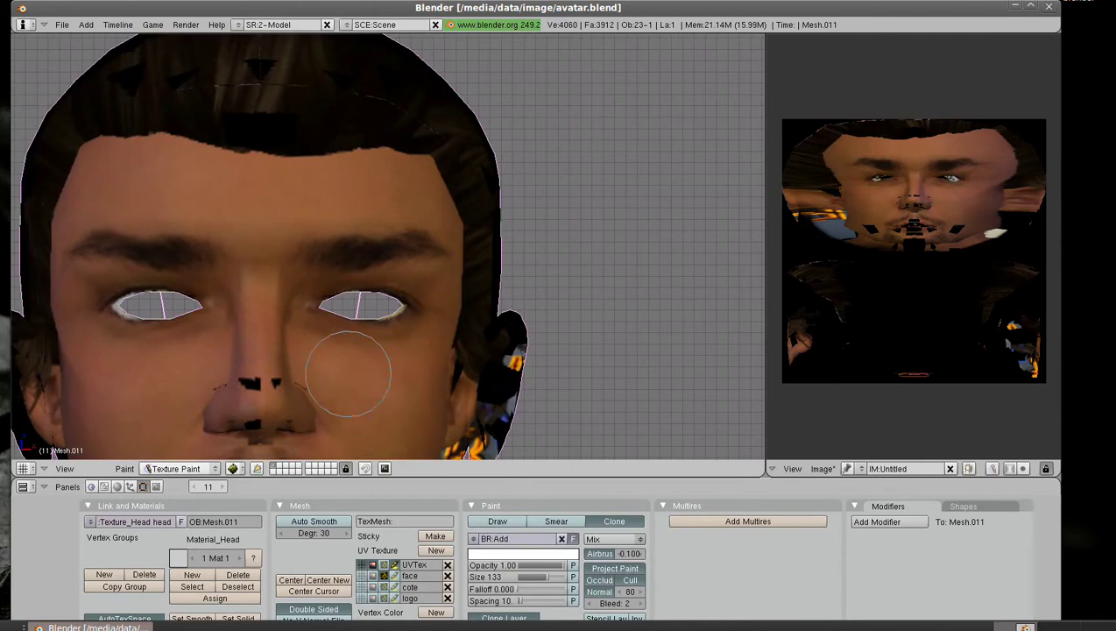
Clone skin over the cheek and chin patches, then over the dark under-jaw area
middle_click_drag(348, 373, 405, 153, "shift")
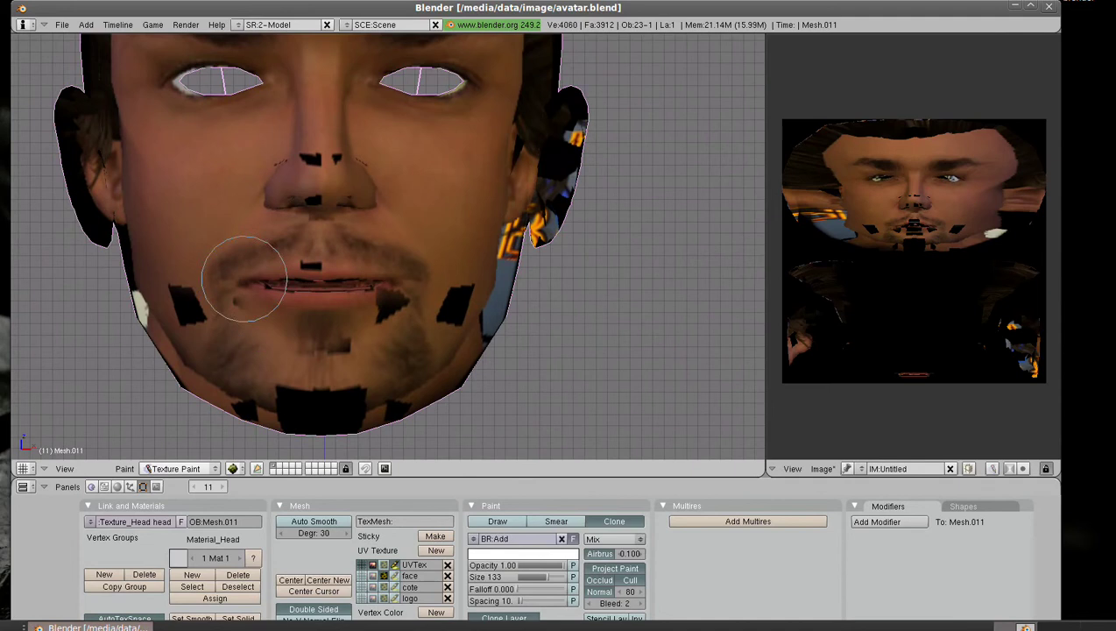
mouse_move(243, 279)
left_mouse_down()
mouse_move(154, 298)
mouse_move(323, 385)
mouse_move(405, 278)
mouse_move(426, 320)
mouse_move(443, 279)
mouse_move(345, 287)
left_mouse_up()
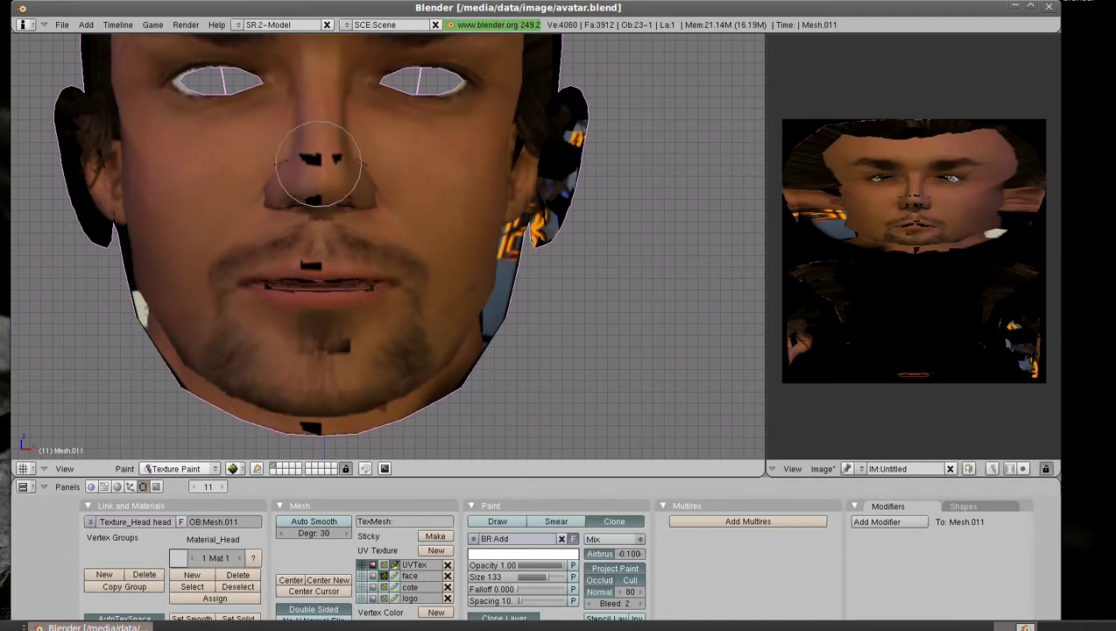
middle_click_drag(319, 200, 281, 219)
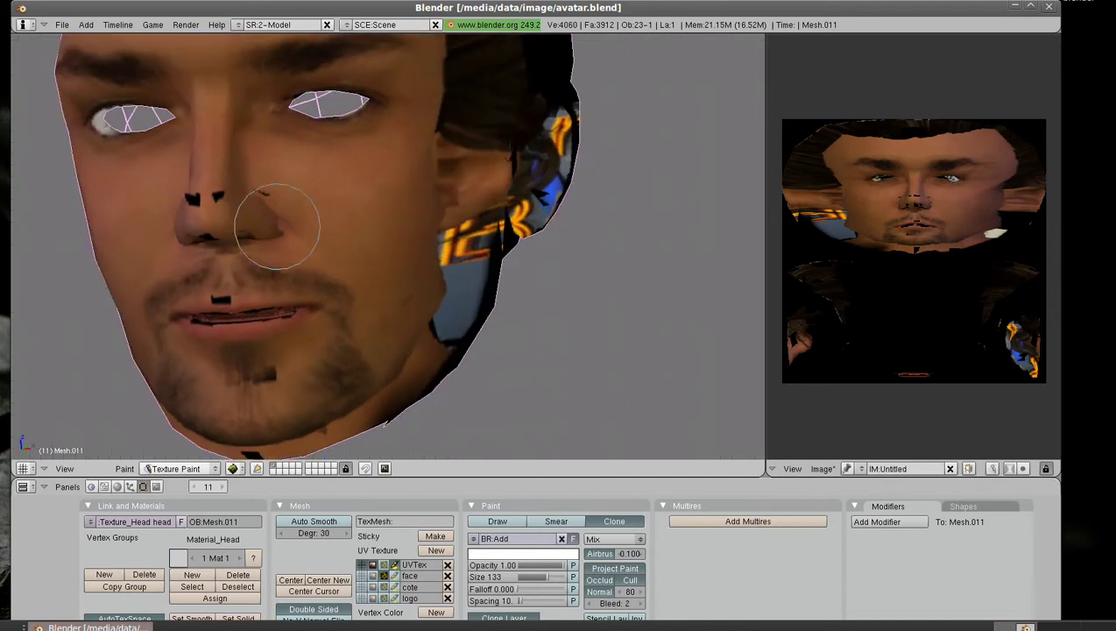
scroll(167, 209, "up", 3)
middle_click_drag(158, 187, 341, 239)
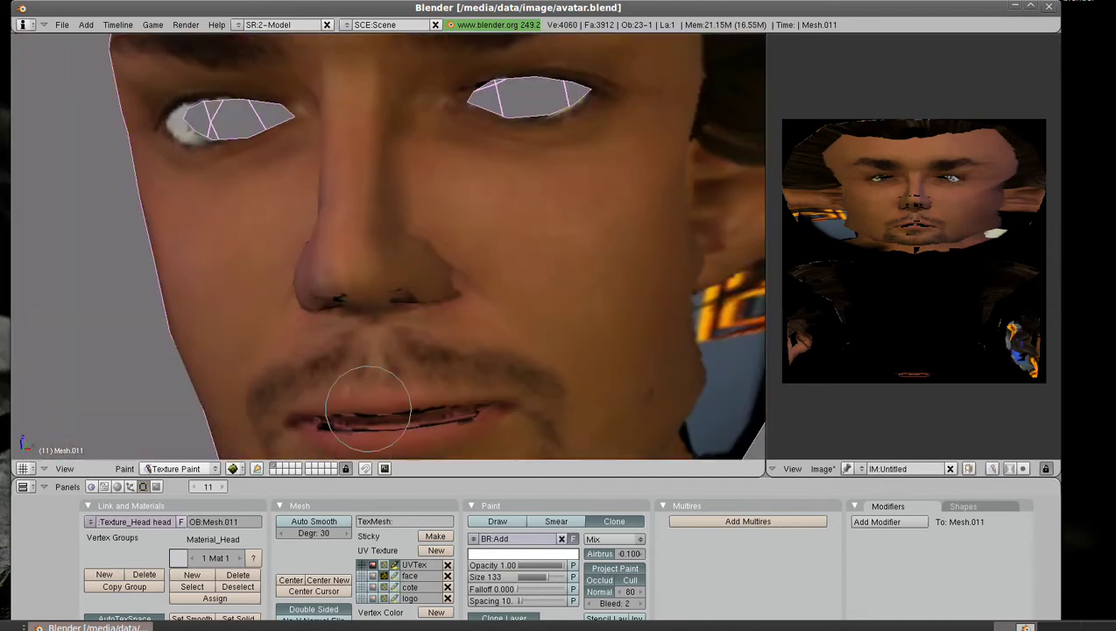
middle_click_drag(356, 387, 498, 241)
mouse_move(611, 304)
left_mouse_down()
mouse_move(416, 387)
mouse_move(461, 399)
mouse_move(679, 369)
left_mouse_up()
scroll(324, 311, "down", 4)
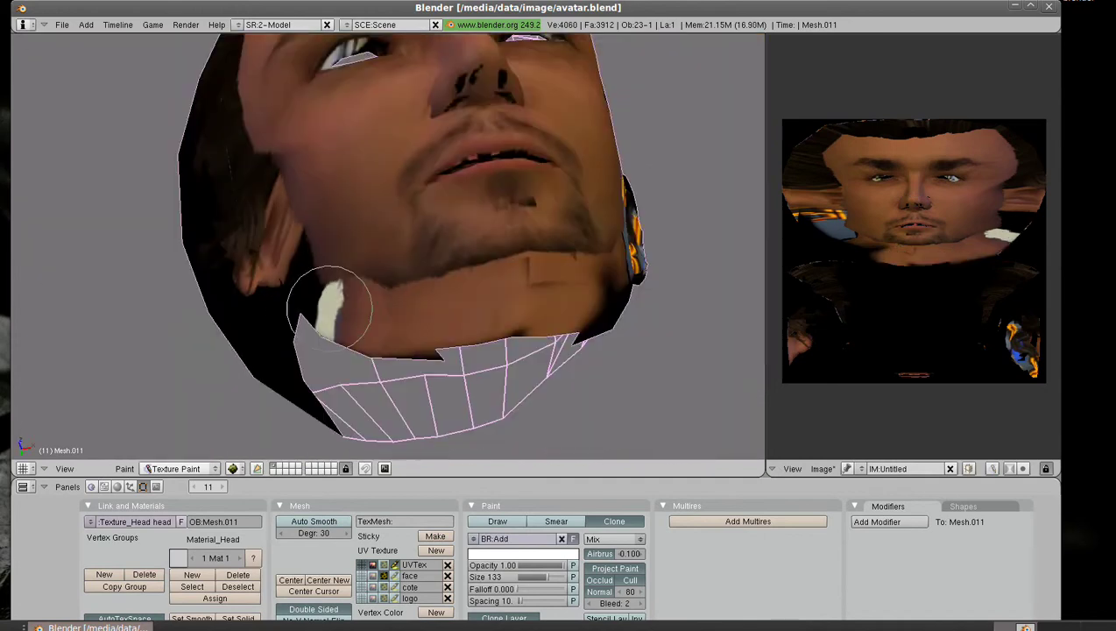
scroll(319, 289, "down", 4)
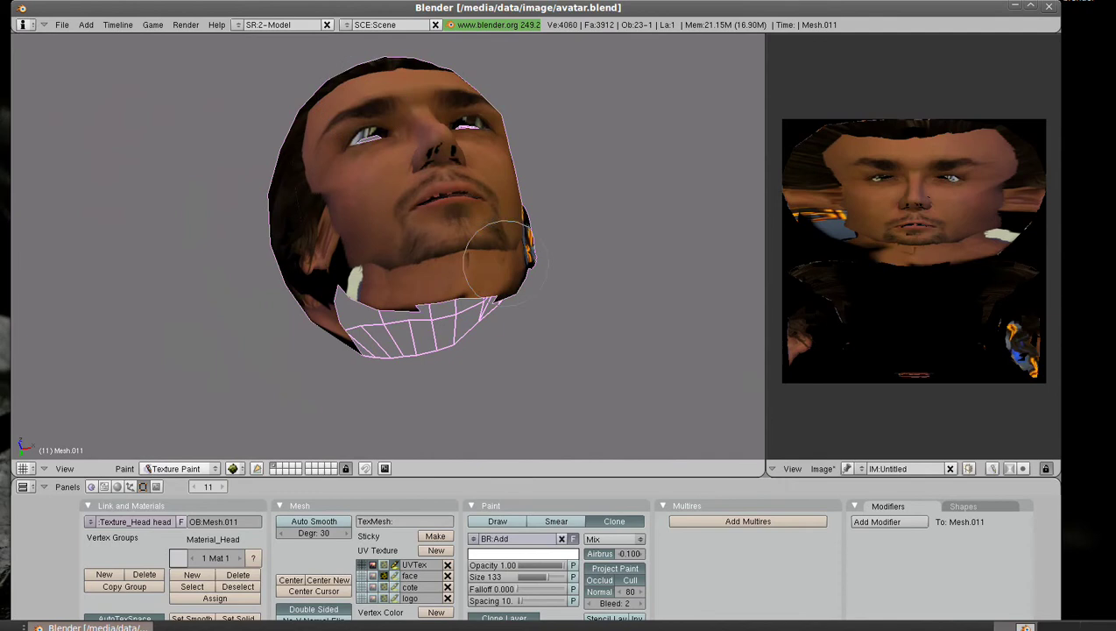
Clone hair and skin onto the black back of the head and eye detail onto the face
middle_click_drag(497, 254, 294, 254)
mouse_move(294, 254)
left_mouse_down()
mouse_move(473, 200)
mouse_move(523, 112)
mouse_move(498, 250)
mouse_move(469, 178)
left_mouse_up()
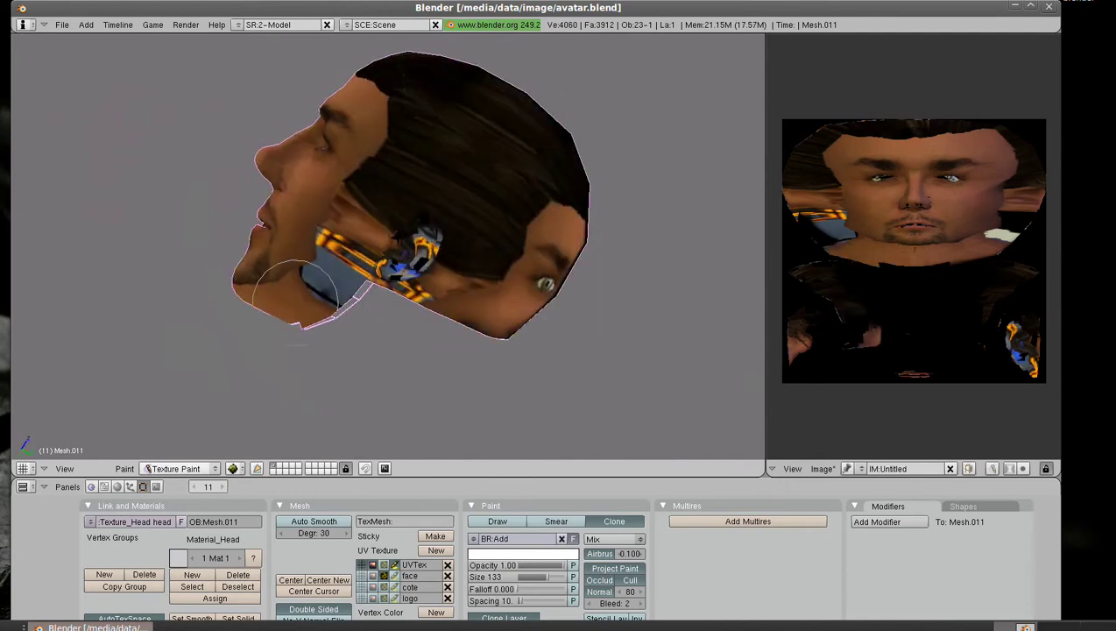
mouse_move(348, 138)
middle_mouse_down()
mouse_move(523, 174)
mouse_move(294, 287)
middle_mouse_up()
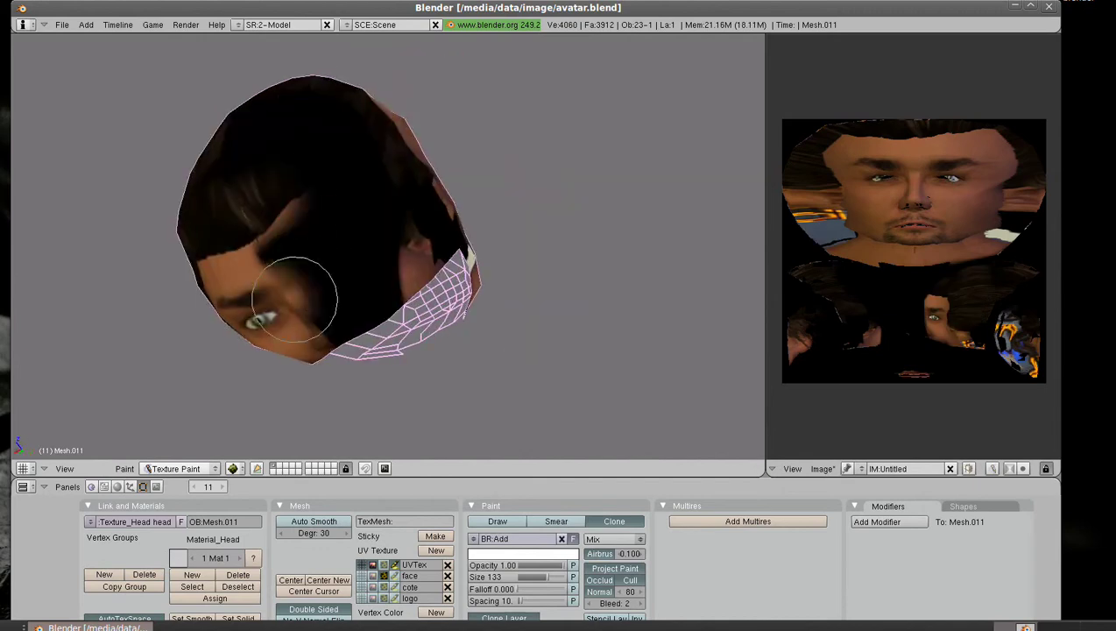
mouse_move(294, 286)
left_mouse_down()
mouse_move(374, 219)
mouse_move(418, 223)
mouse_move(237, 186)
mouse_move(242, 129)
left_mouse_up()
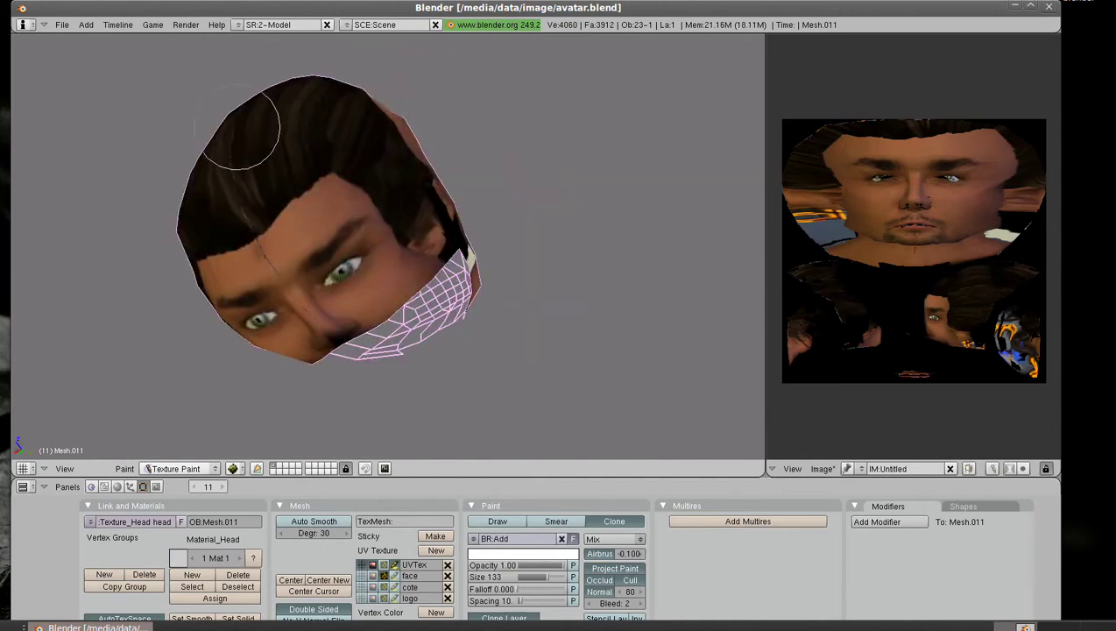
mouse_move(295, 225)
left_mouse_down()
mouse_move(313, 117)
mouse_move(224, 200)
left_mouse_up()
mouse_move(224, 199)
middle_mouse_down()
mouse_move(394, 339)
mouse_move(533, 325)
mouse_move(582, 205)
mouse_move(379, 333)
middle_mouse_up()
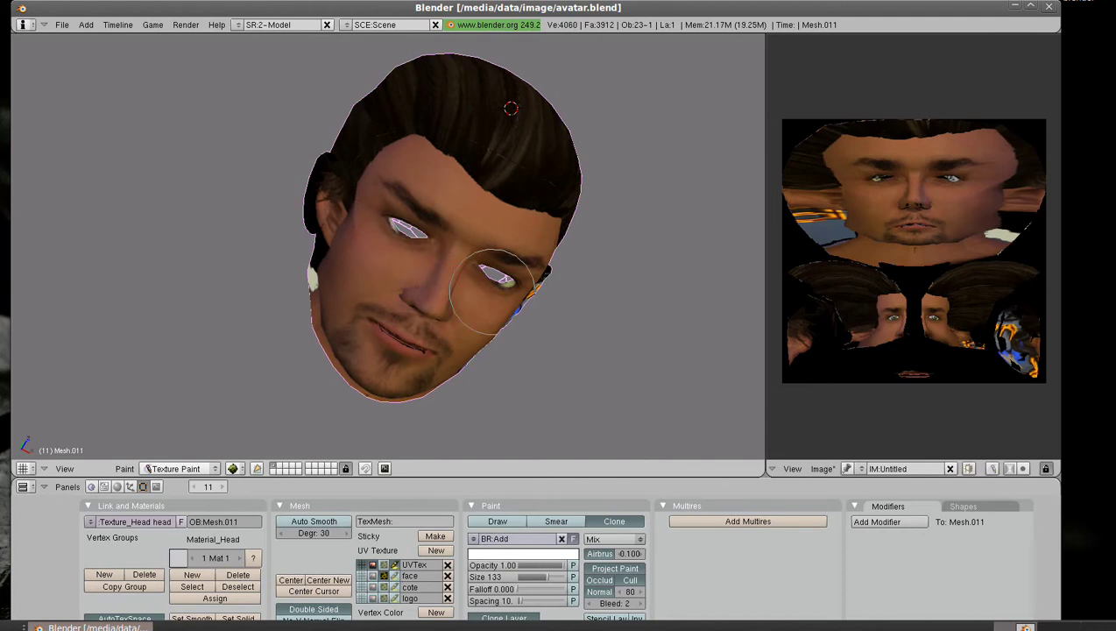
Cover the orange-blue patch by the ear and repaint the hair from back to top front
mouse_move(493, 290)
middle_mouse_down()
mouse_move(398, 249)
mouse_move(434, 214)
mouse_move(410, 236)
middle_mouse_up()
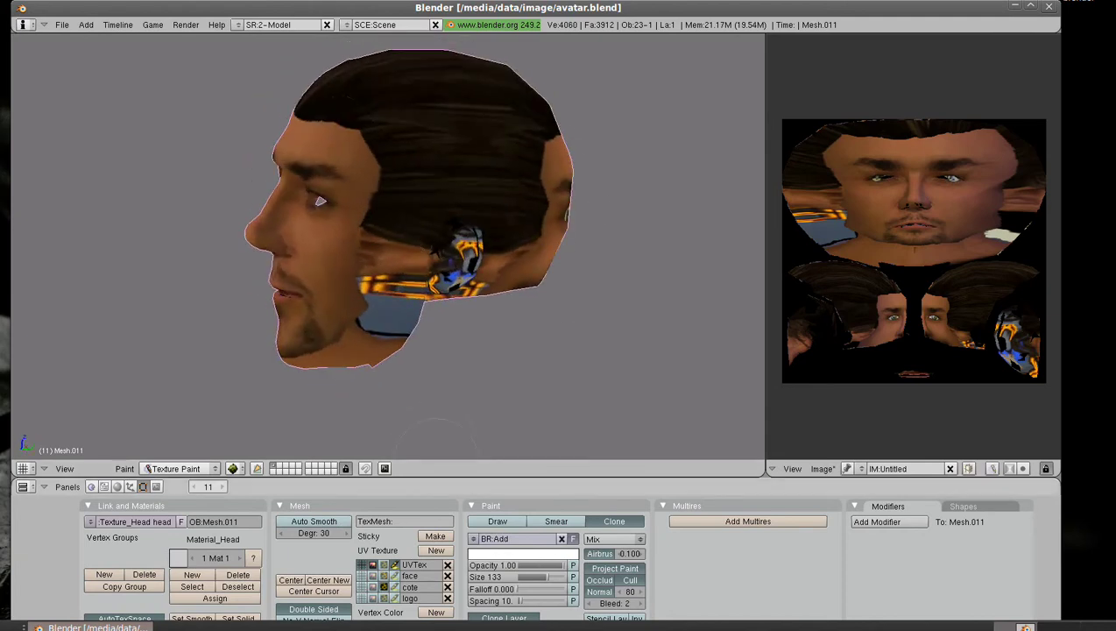
scroll(406, 237, "up", 2)
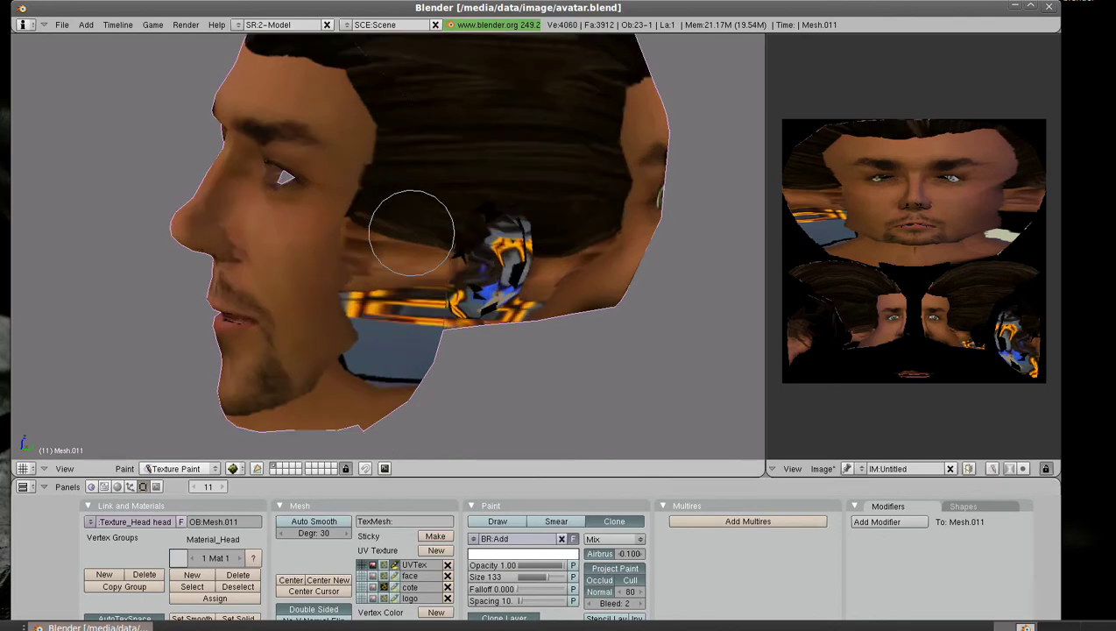
mouse_move(416, 203)
left_mouse_down()
mouse_move(473, 262)
mouse_move(548, 236)
mouse_move(591, 239)
mouse_move(562, 273)
mouse_move(628, 187)
mouse_move(567, 286)
left_mouse_up()
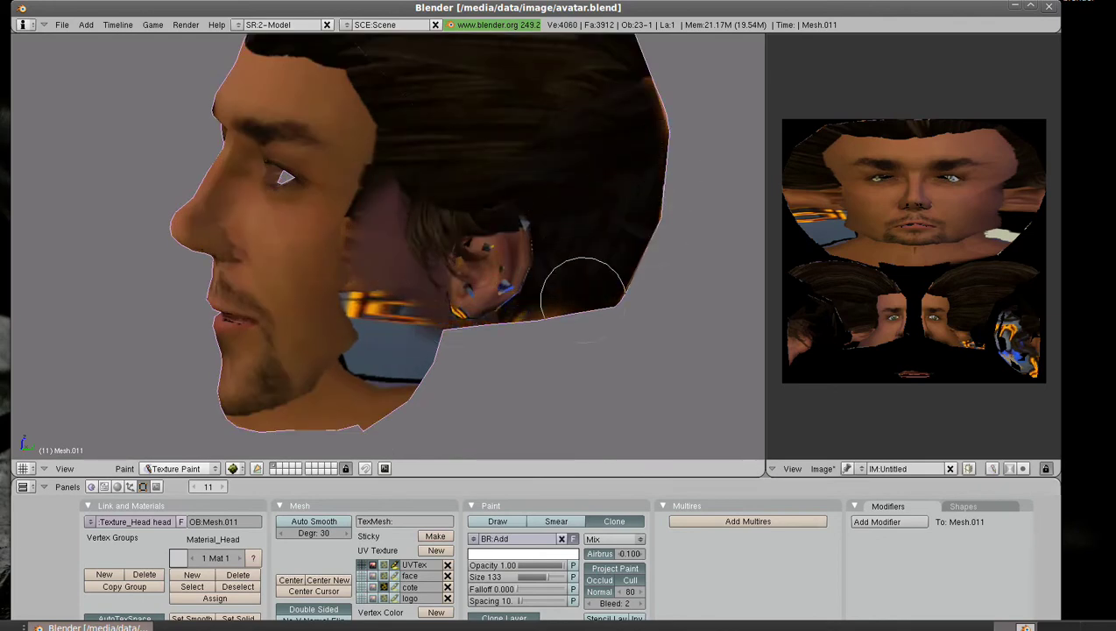
scroll(543, 140, "down", 3)
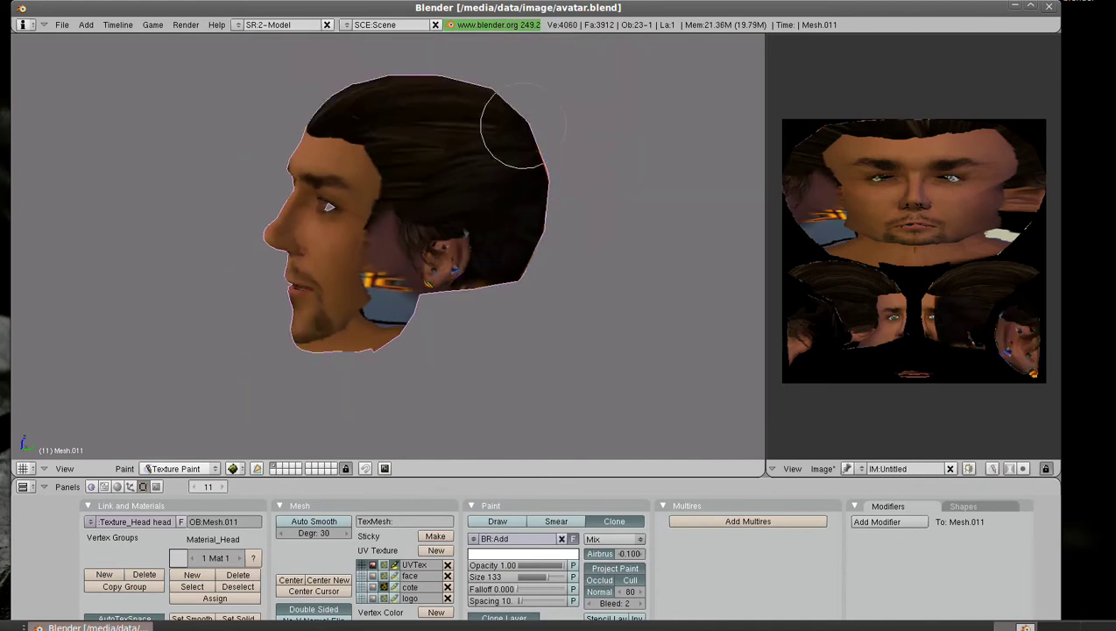
mouse_move(522, 128)
left_mouse_down()
mouse_move(403, 100)
mouse_move(322, 111)
mouse_move(404, 219)
mouse_move(391, 274)
mouse_move(482, 213)
mouse_move(423, 278)
left_mouse_up()
scroll(423, 279, "up", 3)
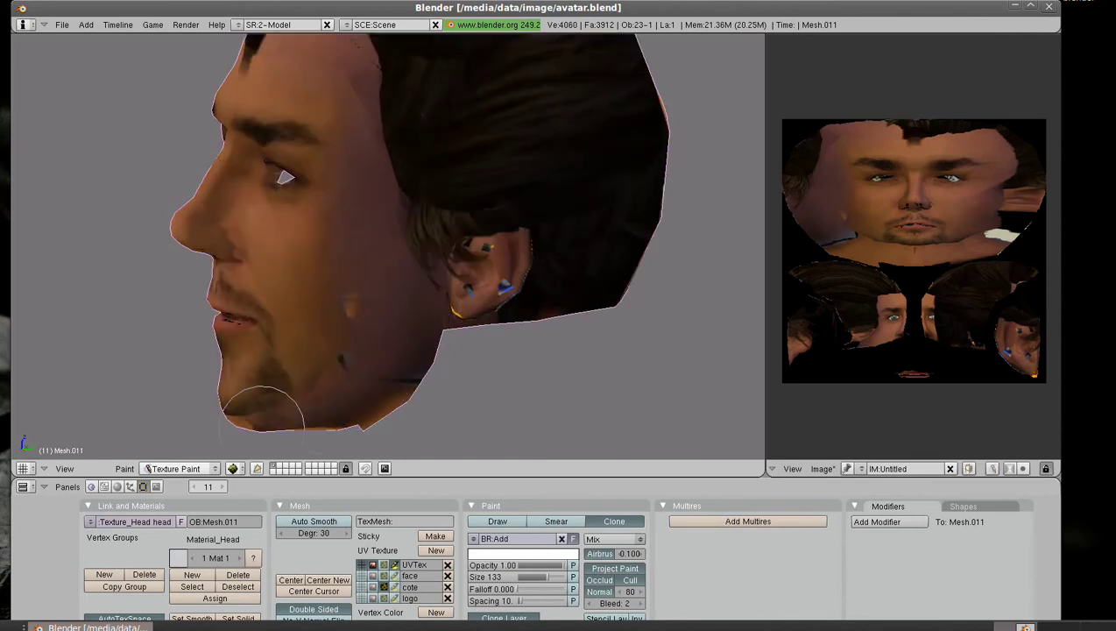
Even out the chin stubble with cloned skin and paint over the blue marks on the ear
left_click_drag(239, 383, 267, 374)
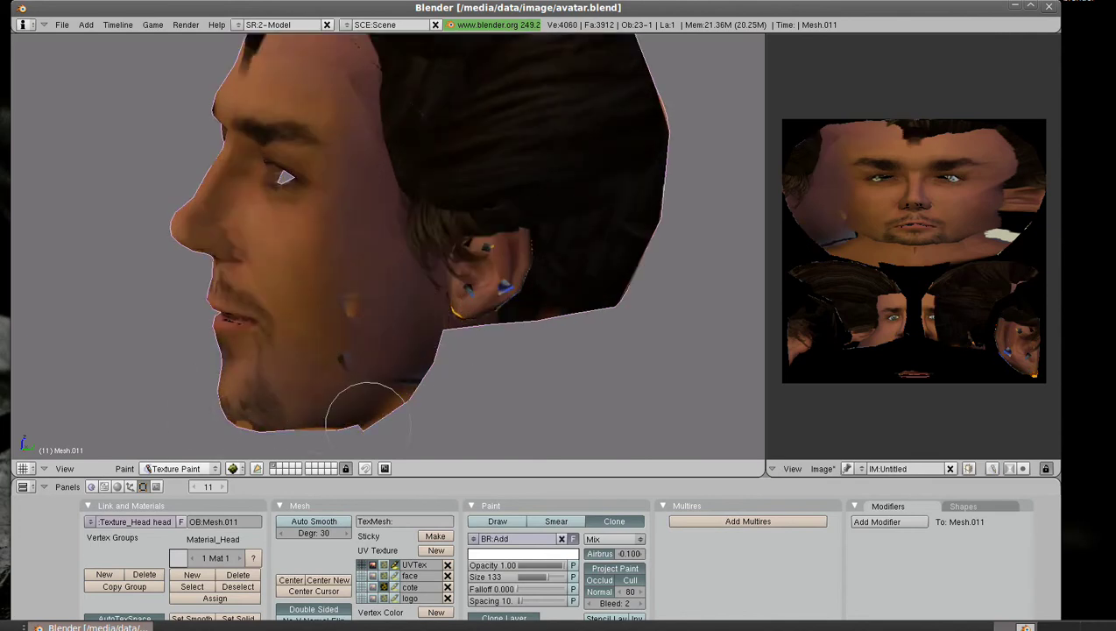
left_click_drag(371, 379, 356, 363)
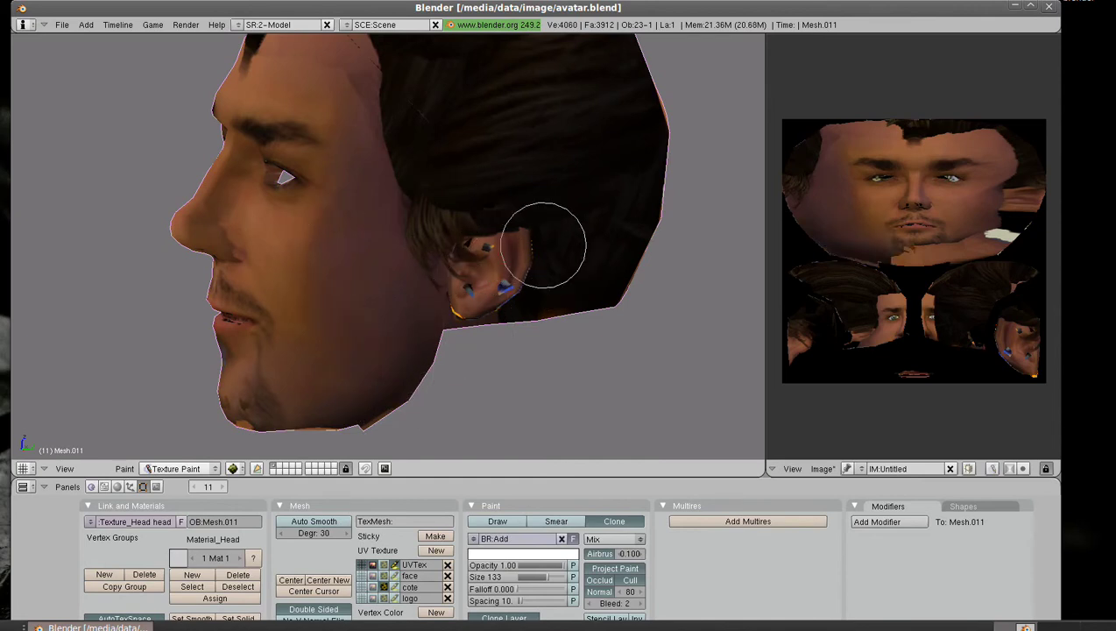
middle_click_drag(499, 280, 525, 279)
scroll(550, 274, "up", 2)
scroll(549, 274, "up", 2)
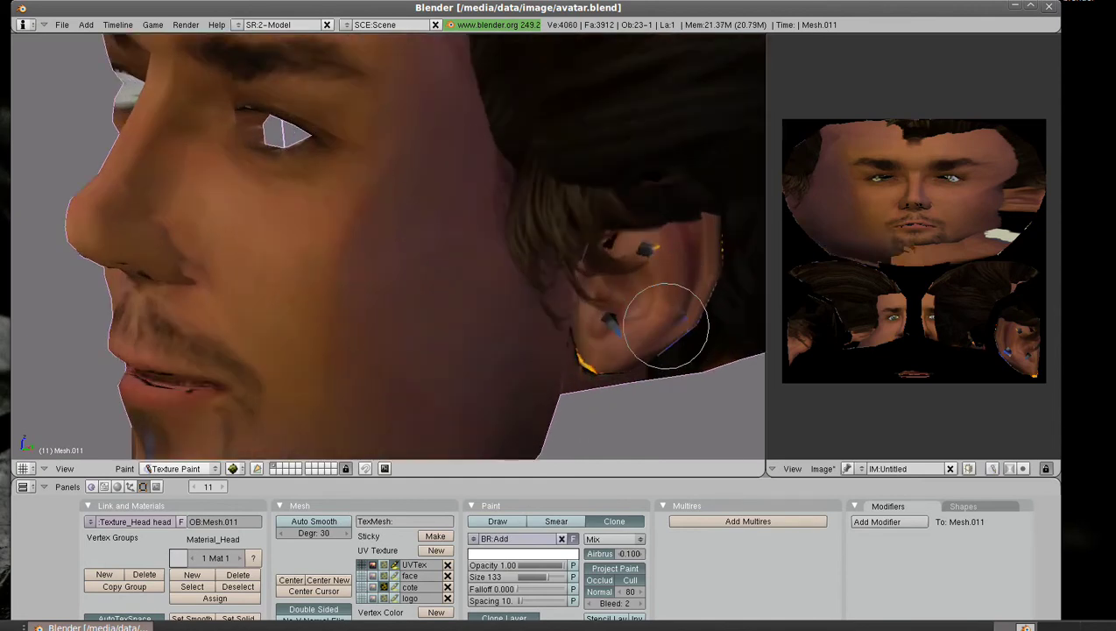
left_click_drag(617, 294, 636, 268)
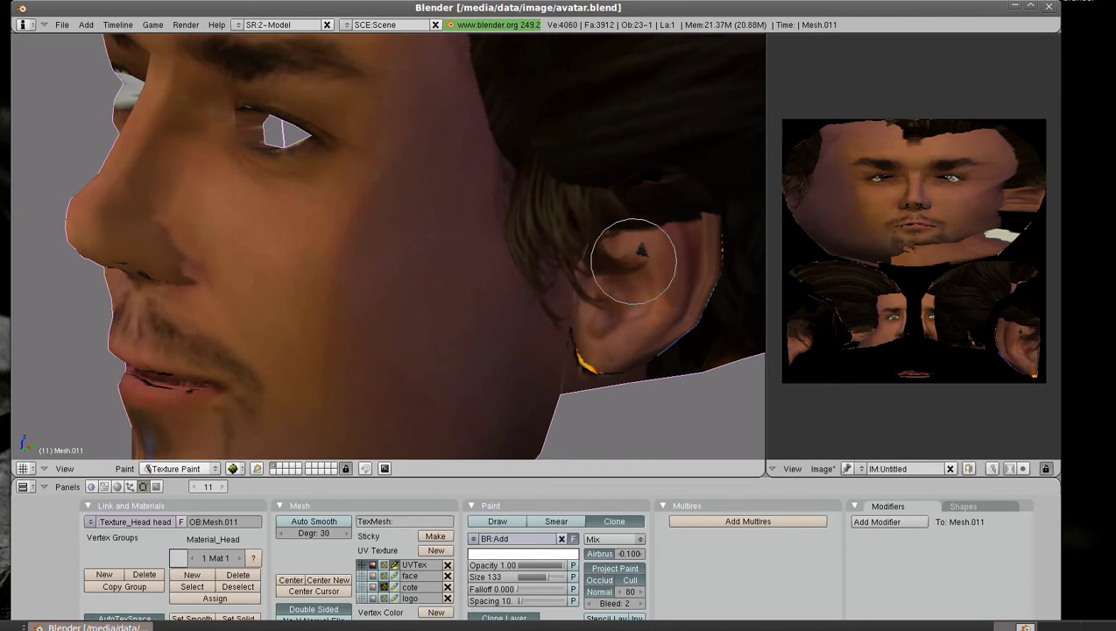
scroll(631, 262, "up", 2)
Clone darker texture over the forehead area and down the upper and lower back of the head
mouse_move(598, 295)
middle_mouse_down()
mouse_move(337, 375)
mouse_move(334, 243)
mouse_move(145, 162)
mouse_move(249, 180)
middle_mouse_up()
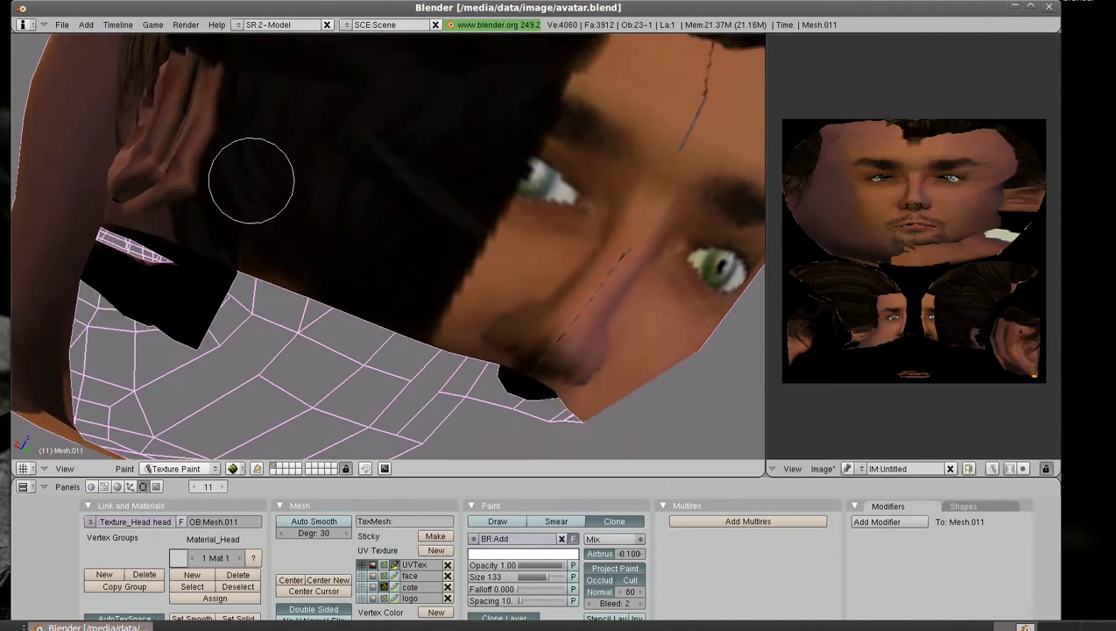
mouse_move(249, 179)
left_mouse_down()
mouse_move(510, 231)
mouse_move(592, 179)
mouse_move(536, 189)
left_mouse_up()
mouse_move(536, 189)
middle_mouse_down()
mouse_move(393, 242)
mouse_move(528, 252)
mouse_move(461, 324)
middle_mouse_up()
scroll(528, 252, "down", 2)
mouse_move(461, 324)
left_mouse_down()
mouse_move(568, 166)
mouse_move(543, 249)
mouse_move(569, 215)
left_mouse_up()
middle_click_drag(570, 215, 406, 242)
mouse_move(406, 242)
left_mouse_down()
mouse_move(342, 319)
mouse_move(361, 354)
mouse_move(480, 256)
left_mouse_up()
Repaint the upper and lower hair and the ear, and cover the white neck patch with skin
middle_click_drag(448, 295, 230, 269)
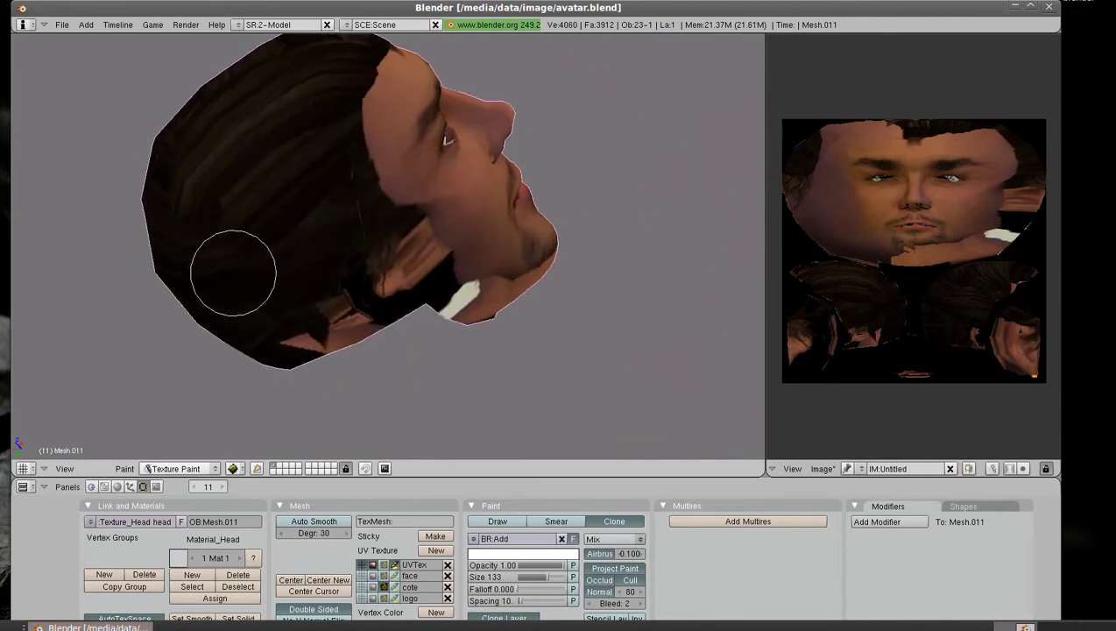
left_click_drag(224, 186, 154, 216)
mouse_move(250, 322)
left_mouse_down()
mouse_move(349, 319)
mouse_move(407, 256)
mouse_move(409, 231)
mouse_move(357, 187)
mouse_move(421, 268)
mouse_move(523, 278)
left_mouse_up()
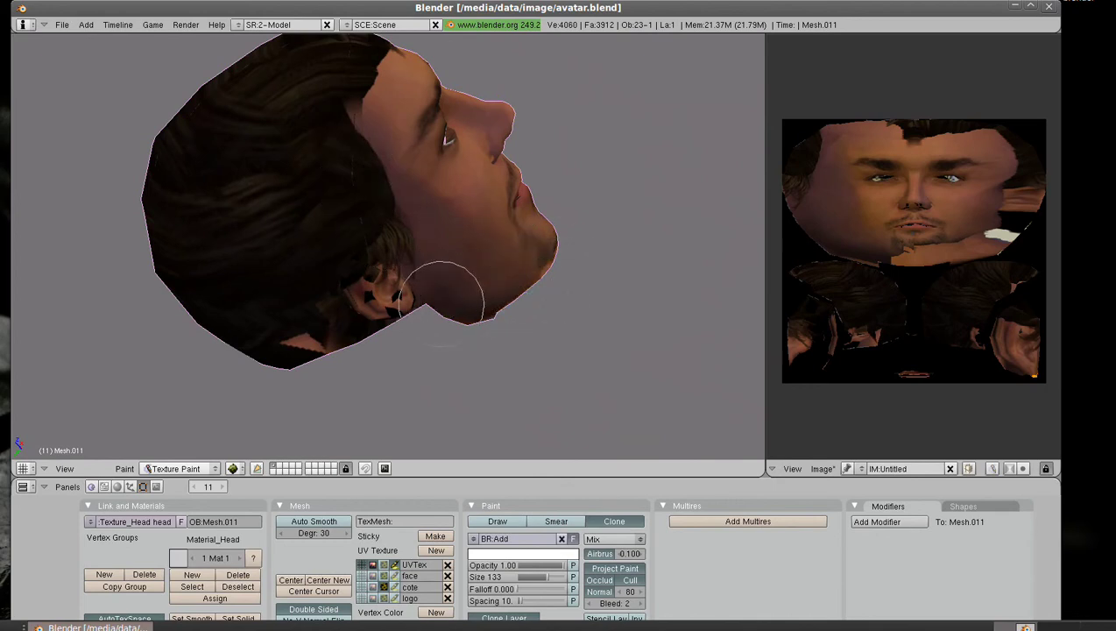
left_click_drag(443, 293, 515, 304)
mouse_move(353, 304)
left_mouse_down()
mouse_move(256, 284)
mouse_move(386, 311)
mouse_move(390, 292)
mouse_move(356, 374)
mouse_move(424, 333)
mouse_move(357, 318)
mouse_move(340, 354)
left_mouse_up()
scroll(386, 295, "up", 3)
Clone over the dark nostril streaks, blue lip streaks and blue chin streak with stubble texture
mouse_move(454, 339)
middle_mouse_down()
mouse_move(407, 369)
mouse_move(357, 257)
middle_mouse_up()
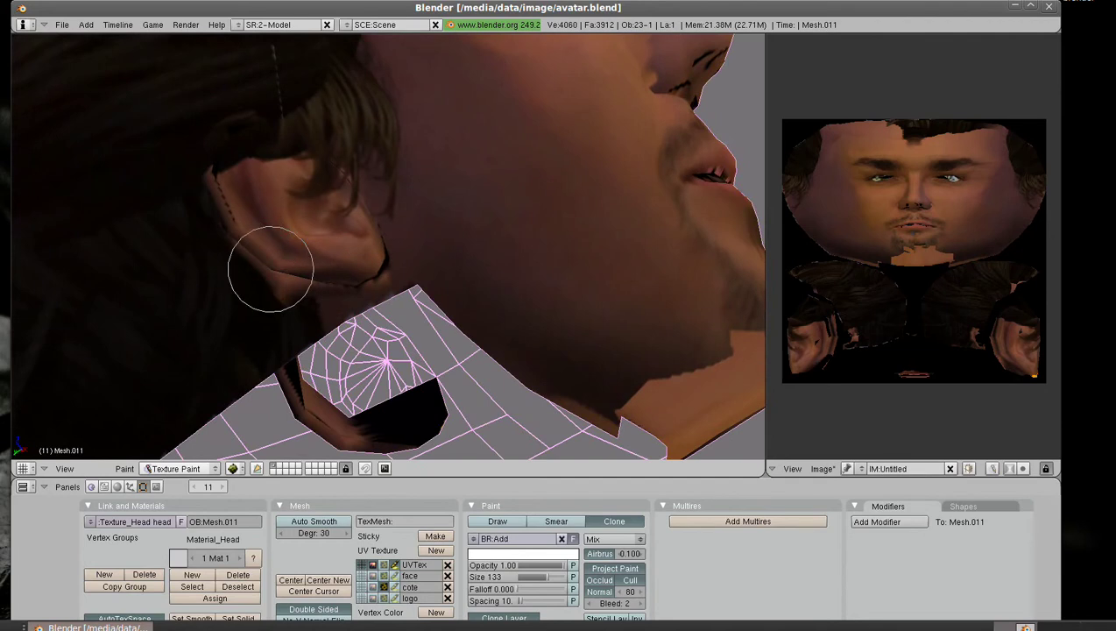
mouse_move(411, 199)
middle_mouse_down()
mouse_move(507, 270)
mouse_move(623, 292)
middle_mouse_up()
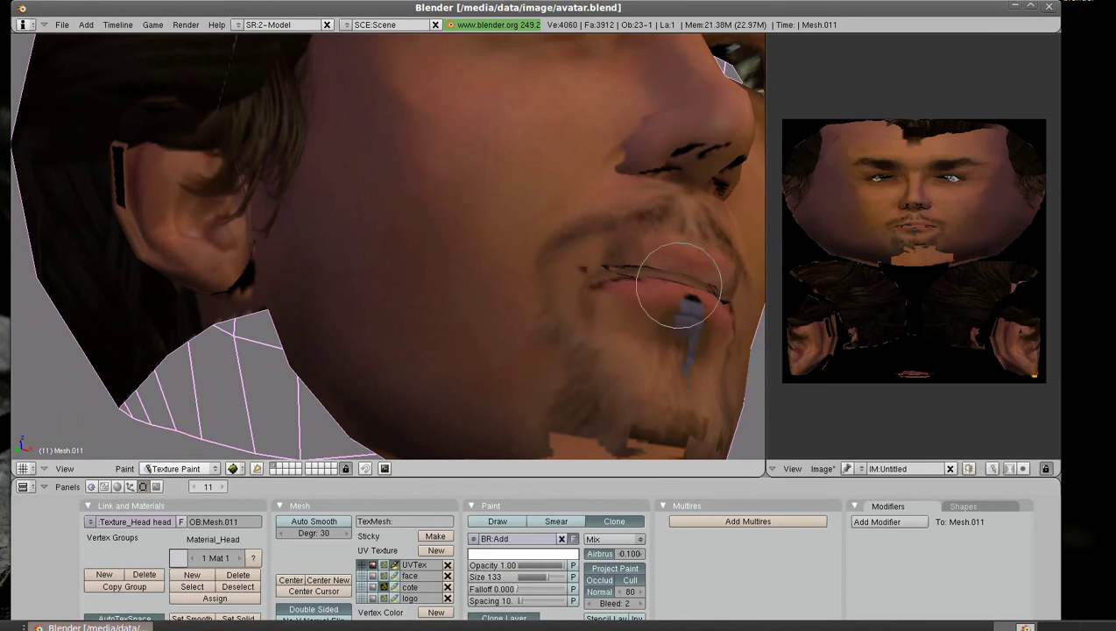
mouse_move(672, 199)
left_mouse_down()
mouse_move(723, 171)
mouse_move(621, 165)
left_mouse_up()
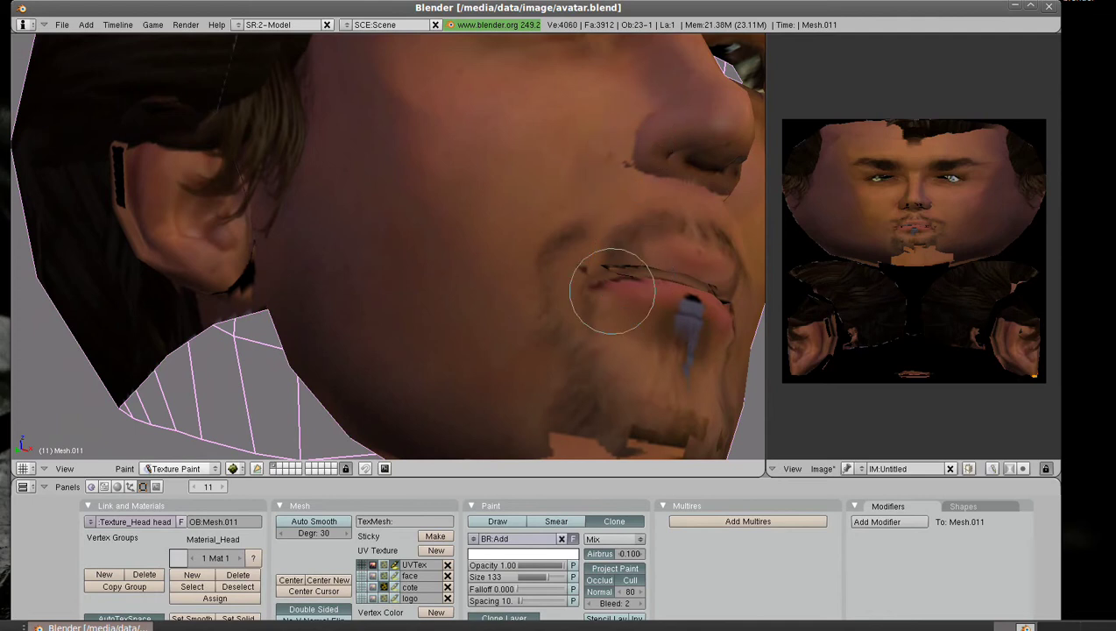
left_click(701, 298)
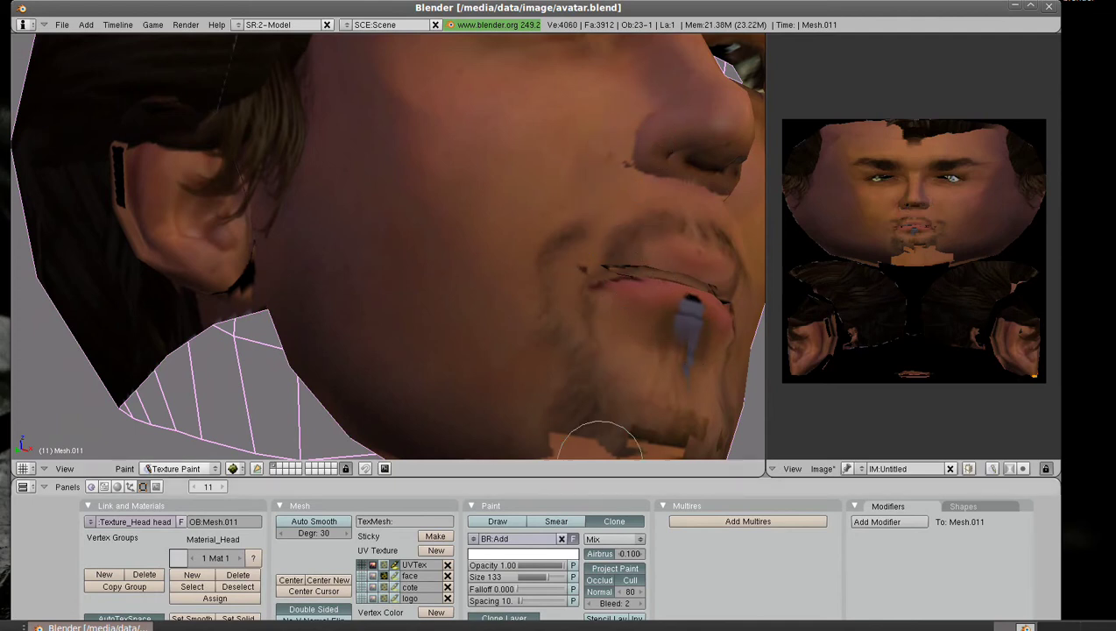
mouse_move(615, 314)
left_mouse_down()
mouse_move(697, 279)
mouse_move(635, 258)
left_mouse_up()
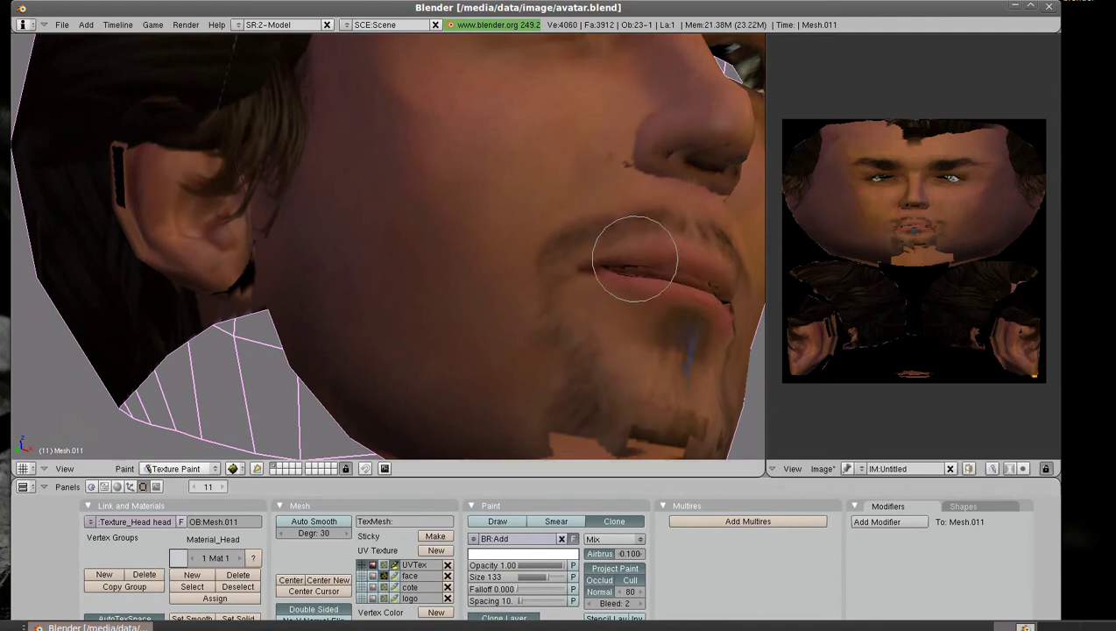
mouse_move(709, 351)
left_mouse_down()
mouse_move(578, 386)
mouse_move(639, 393)
left_mouse_up()
mouse_move(673, 150)
left_mouse_down()
mouse_move(653, 179)
mouse_move(685, 150)
mouse_move(634, 142)
left_mouse_up()
Orbit to a frontal view and zoom in close on the lips and chin
mouse_move(727, 180)
middle_mouse_down()
mouse_move(493, 237)
mouse_move(48, 279)
middle_mouse_up()
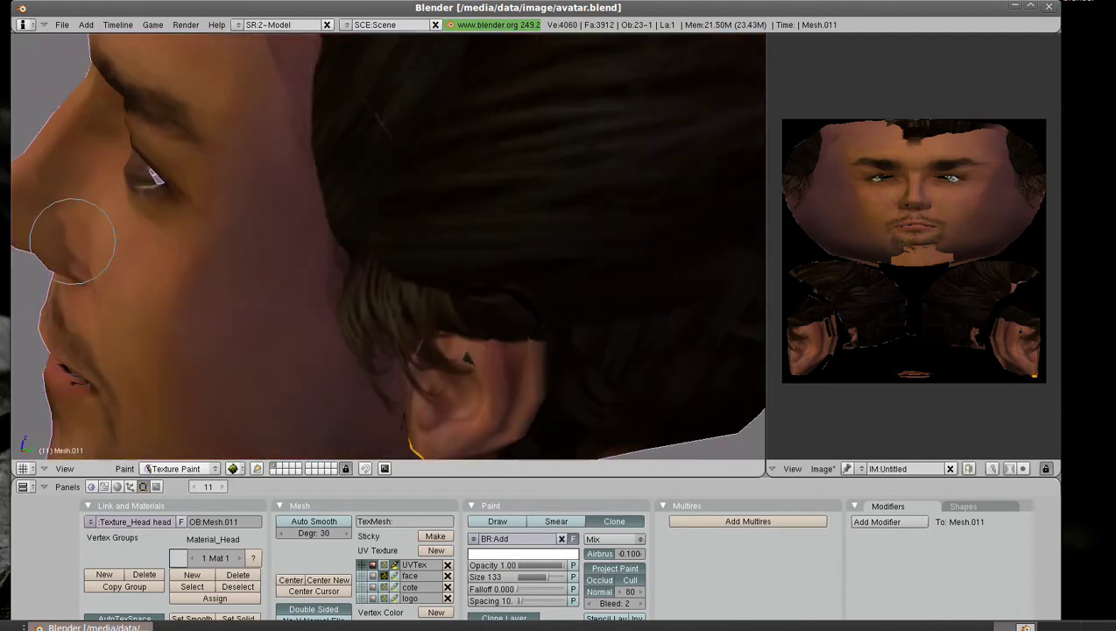
mouse_move(72, 240)
middle_mouse_down()
mouse_move(212, 274)
mouse_move(448, 300)
middle_mouse_up()
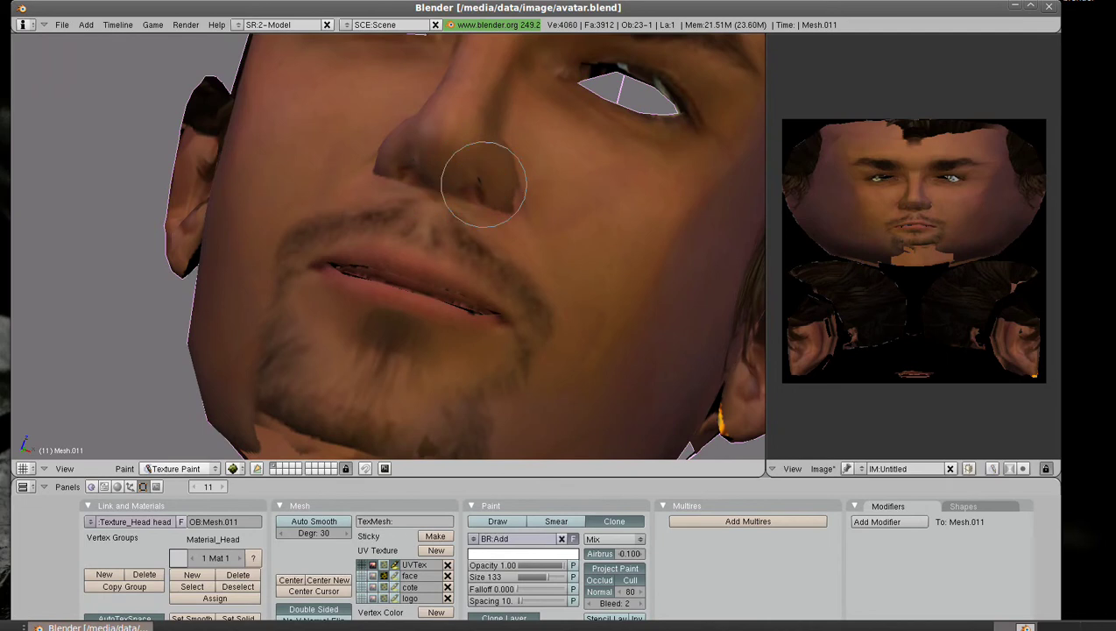
scroll(389, 297, "up", 3)
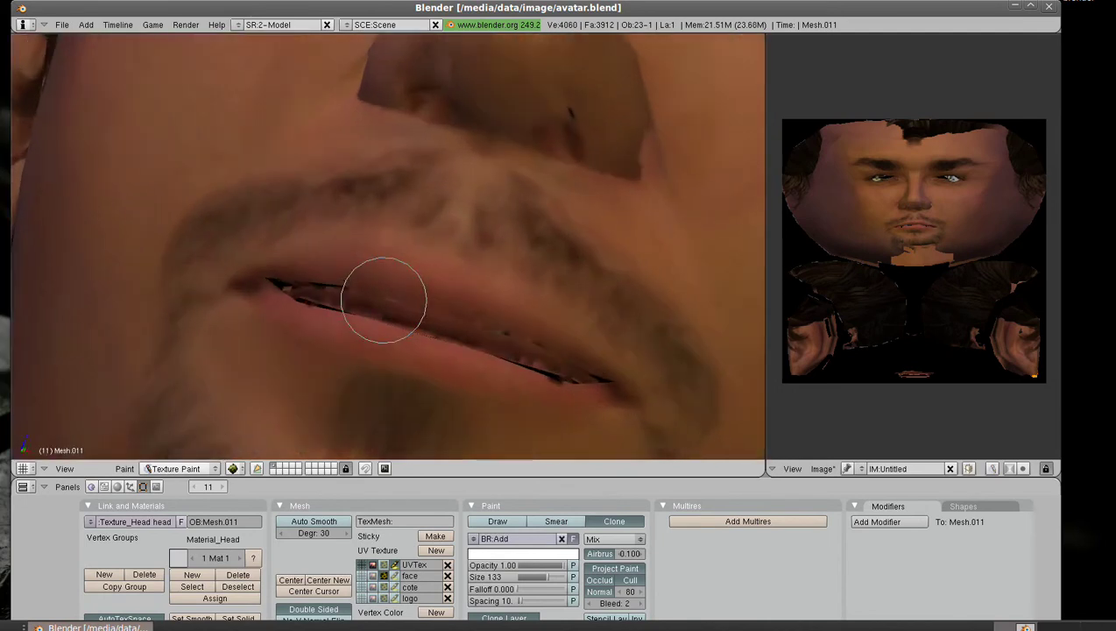
mouse_move(386, 299)
middle_mouse_down()
mouse_move(339, 299)
mouse_move(218, 390)
middle_mouse_up()
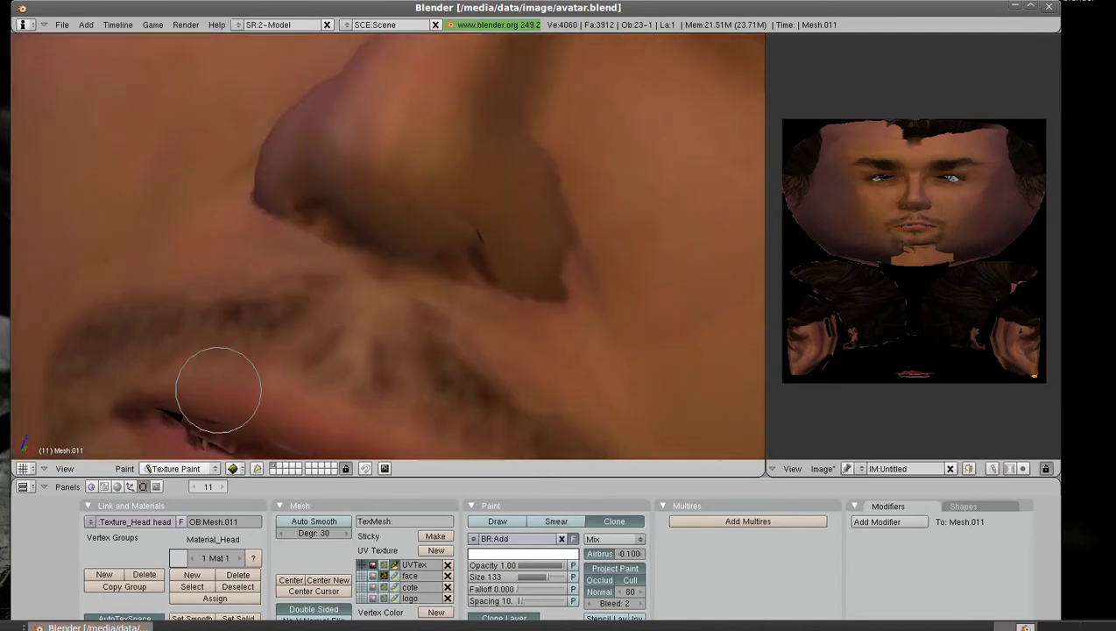
middle_click_drag(305, 398, 529, 249)
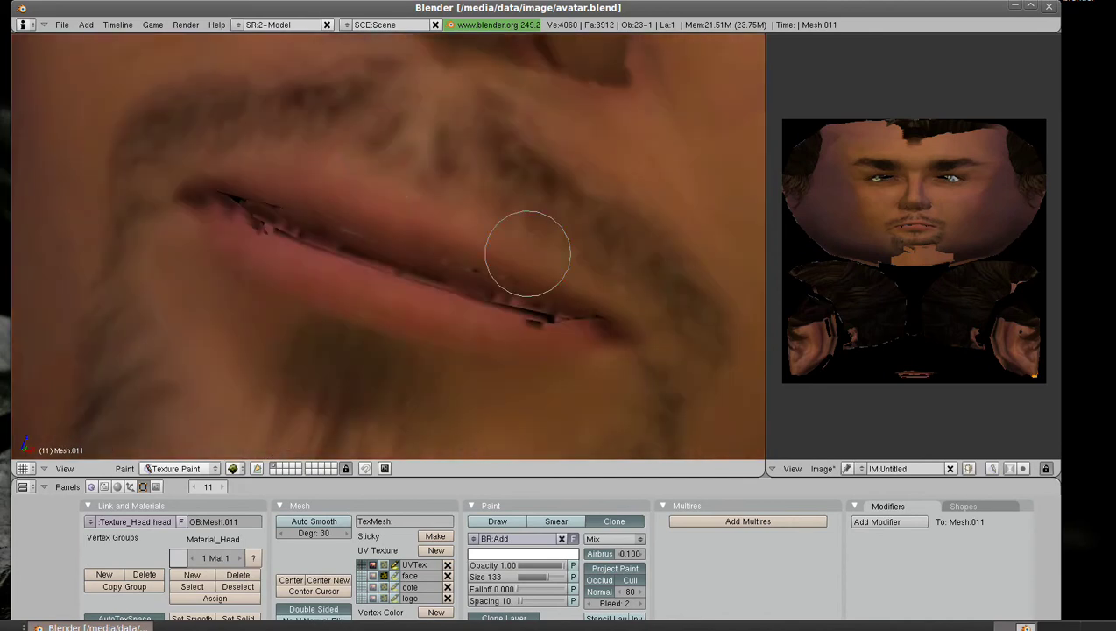
scroll(913, 247, "up", 4)
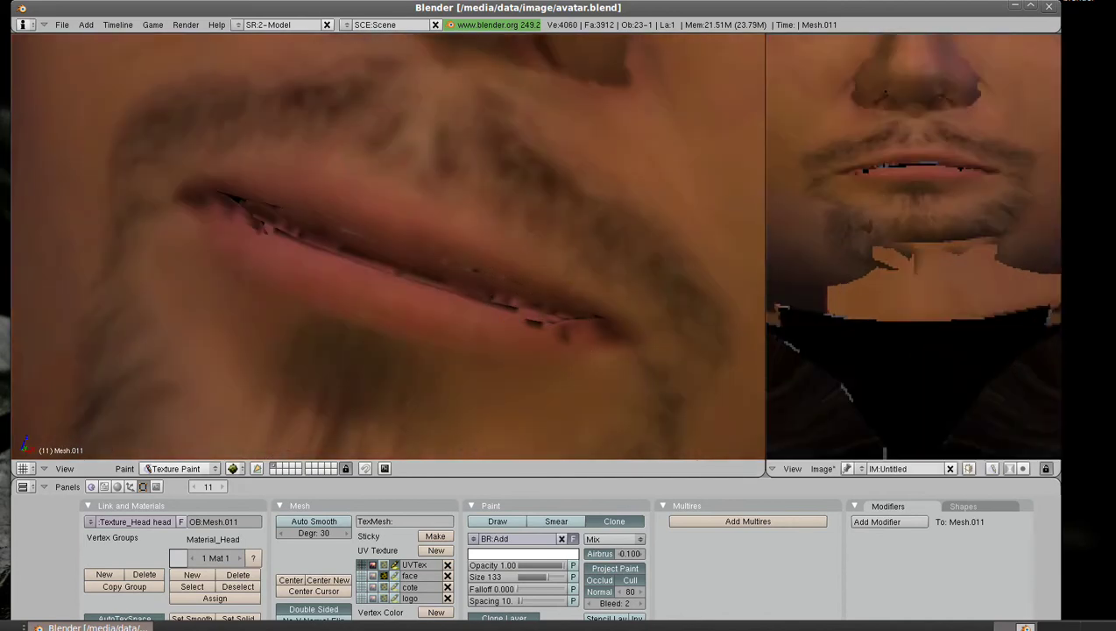
scroll(771, 149, "up", 3)
scroll(772, 149, "up", 1)
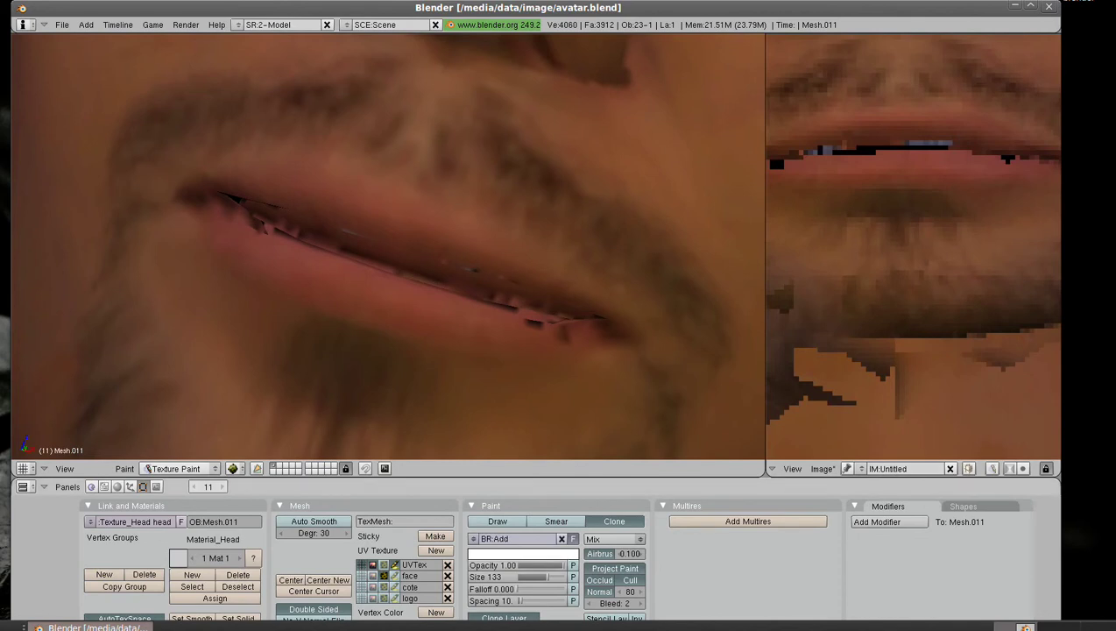
Switch to the Smear brush and smear along the lip line
left_click(556, 521)
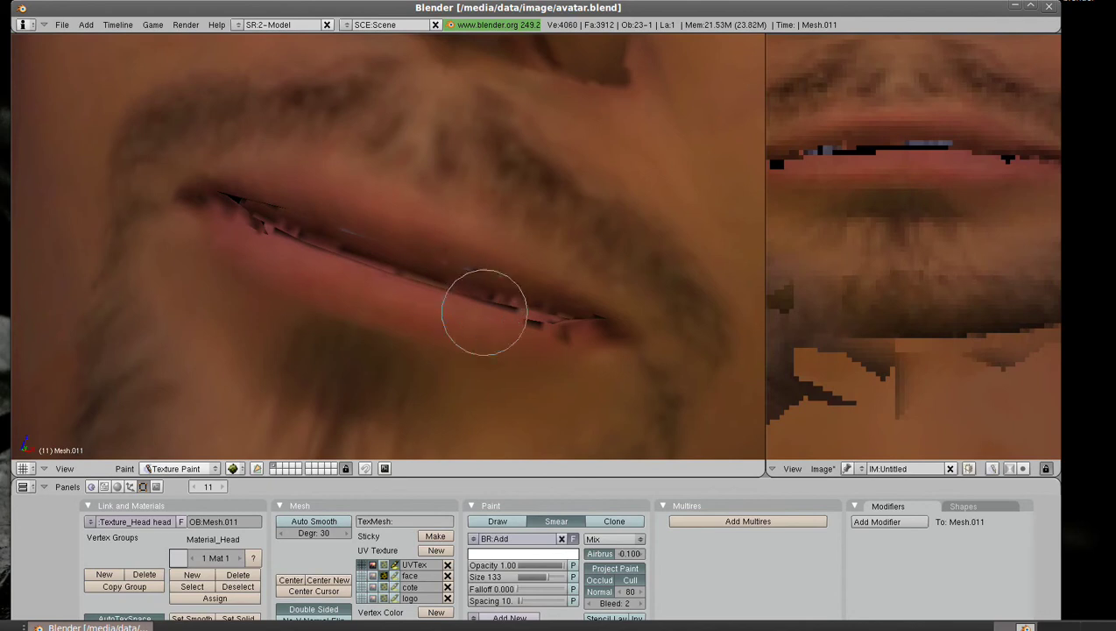
left_click_drag(484, 313, 558, 329)
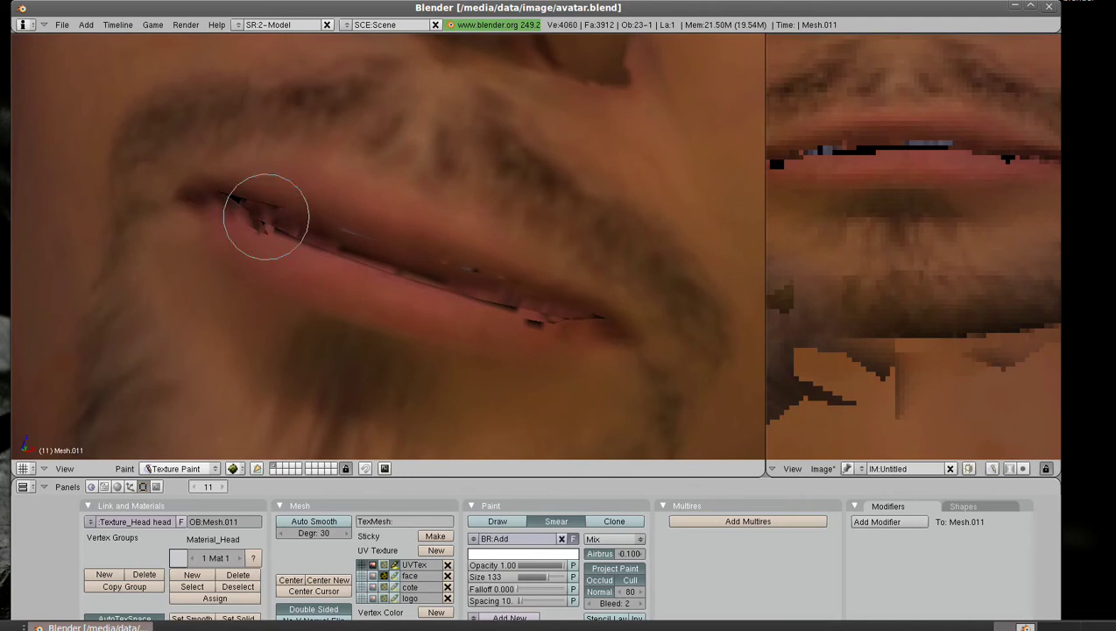
scroll(398, 268, "down", 5)
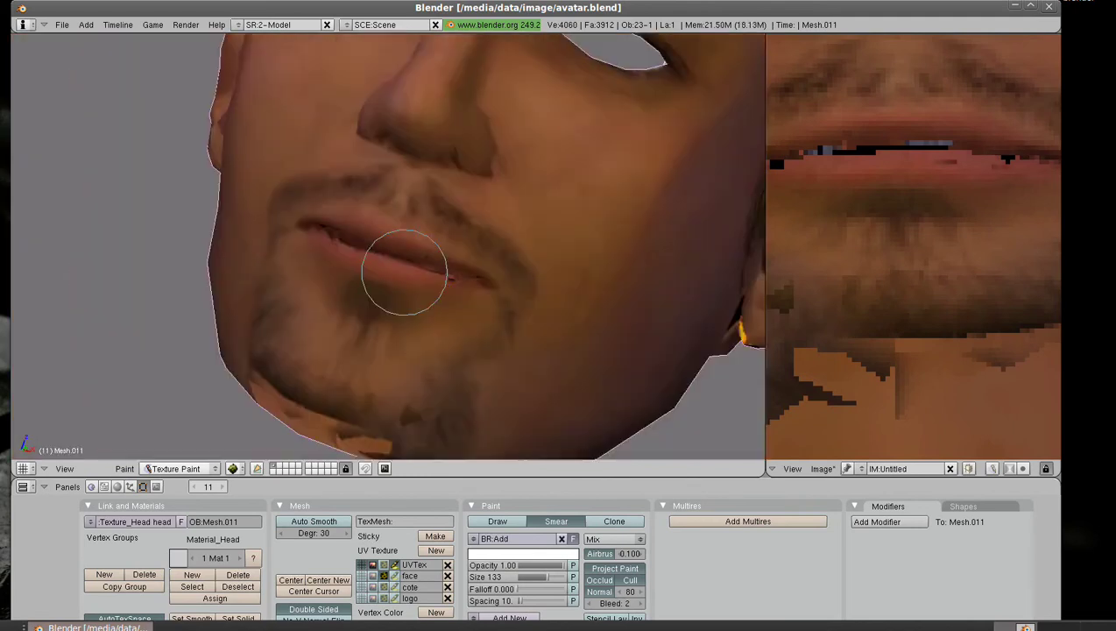
scroll(404, 273, "down", 3)
Smear the chin from front to underside, then switch the brush to Draw
middle_click_drag(407, 254, 486, 275)
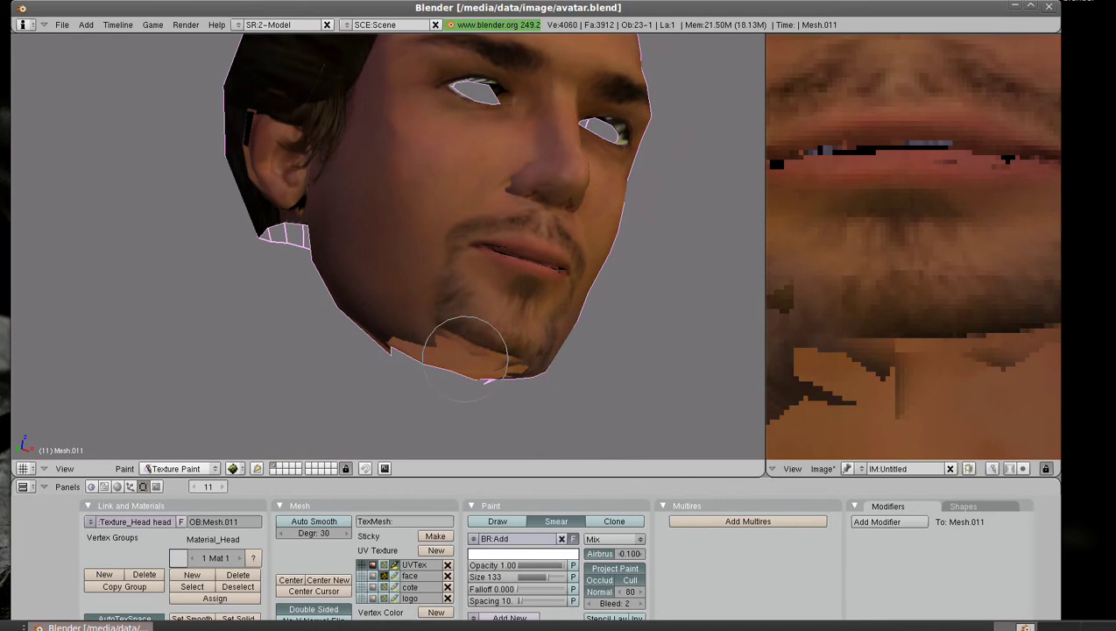
left_click_drag(464, 356, 462, 372)
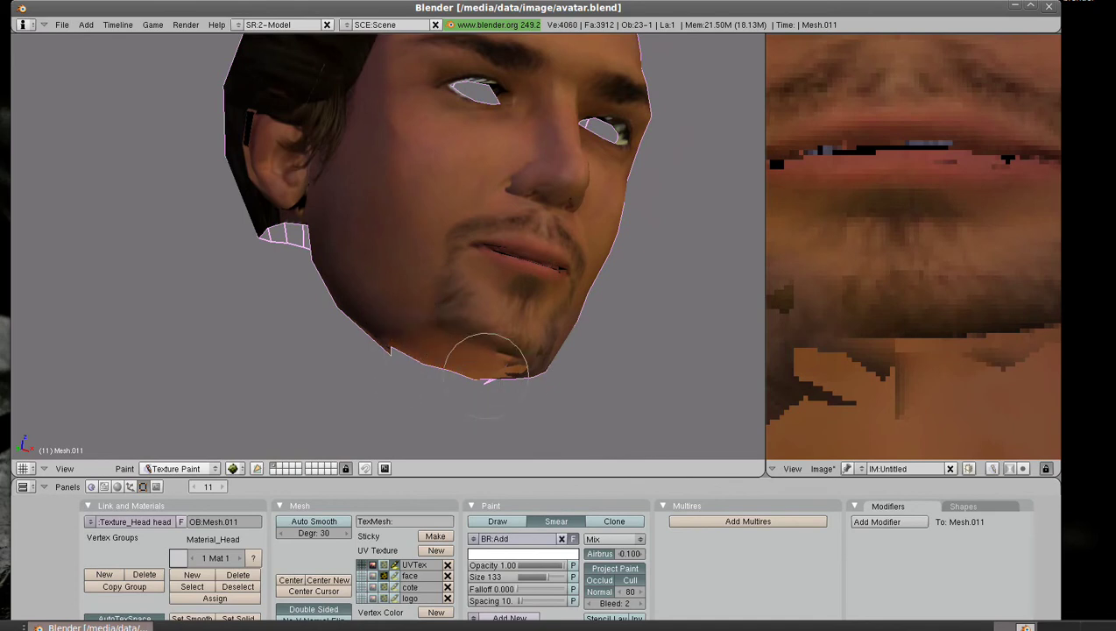
middle_click_drag(498, 356, 352, 319)
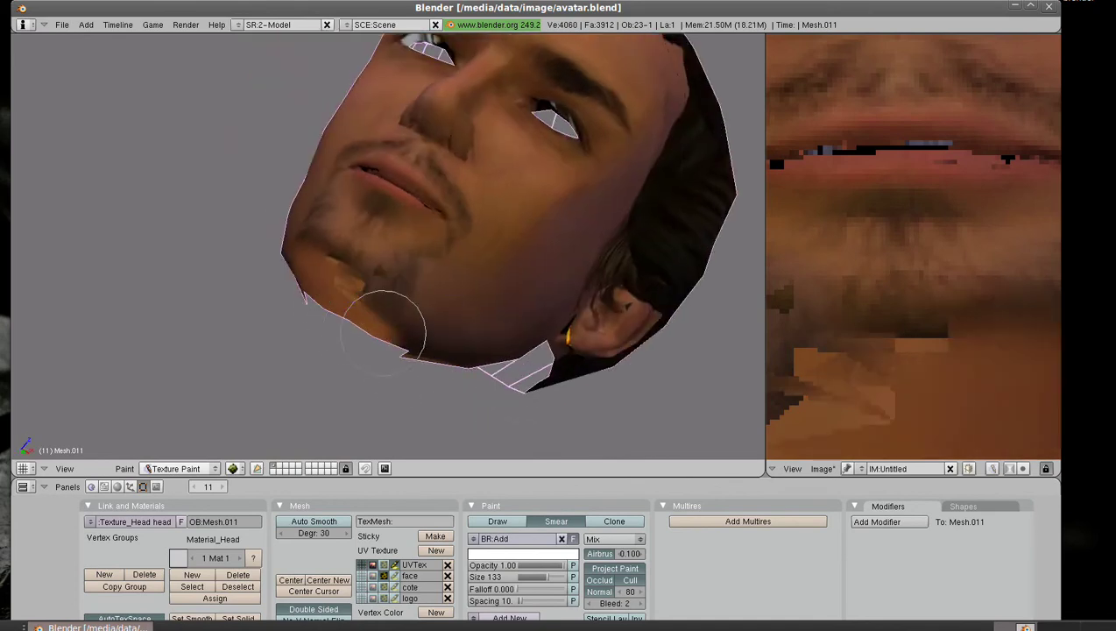
left_click_drag(341, 296, 369, 311)
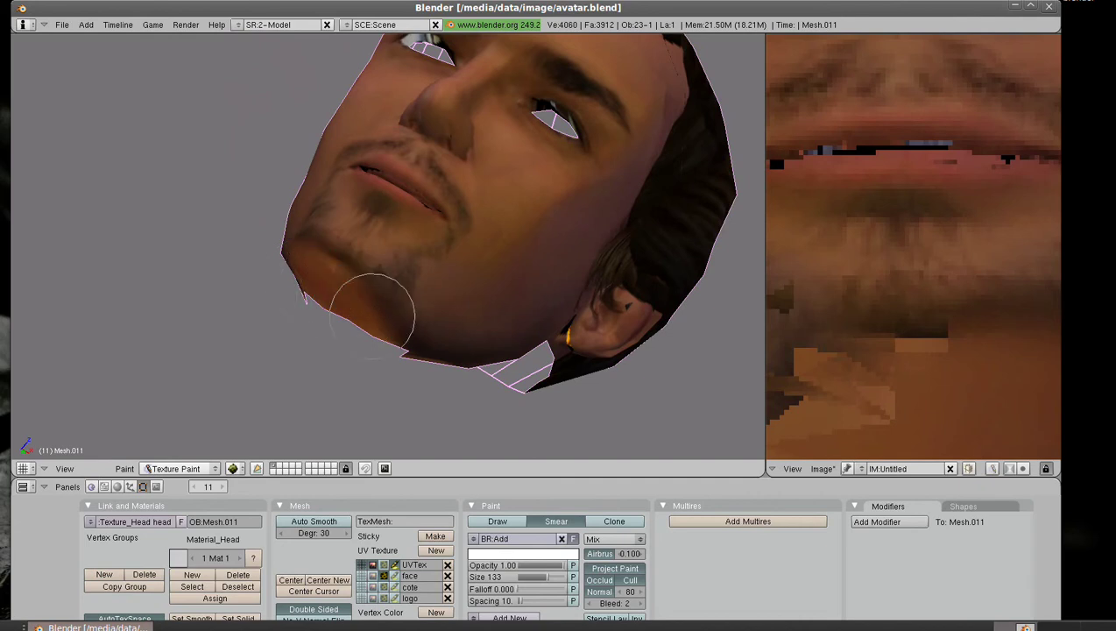
middle_click_drag(356, 322, 417, 341)
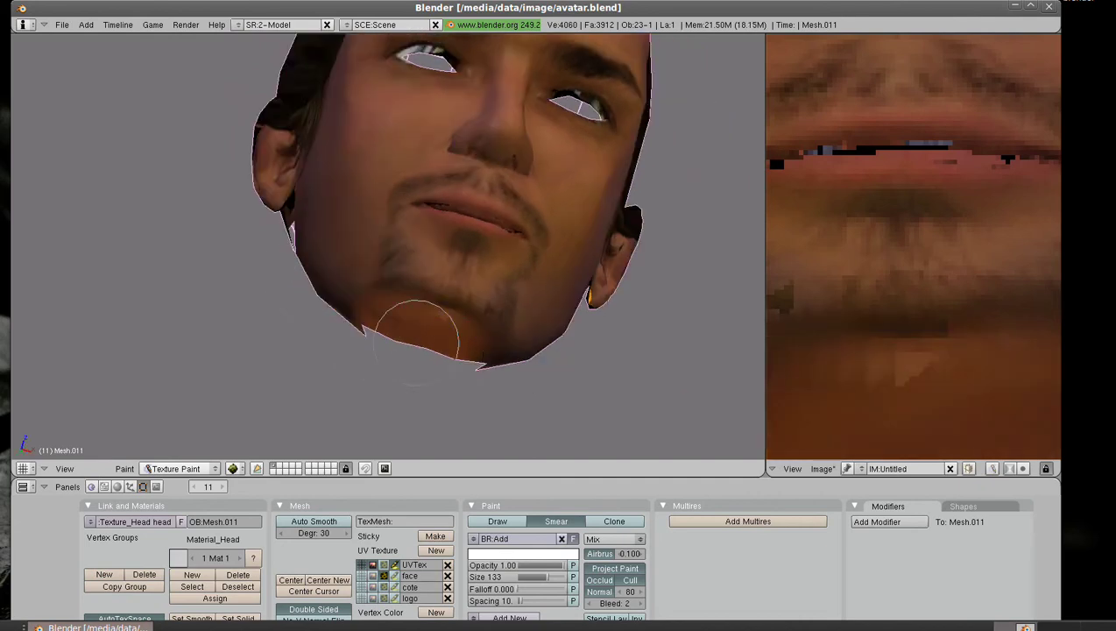
mouse_move(382, 333)
left_mouse_down()
mouse_move(428, 331)
mouse_move(348, 286)
mouse_move(399, 320)
mouse_move(428, 316)
mouse_move(488, 349)
mouse_move(428, 320)
mouse_move(455, 329)
left_mouse_up()
middle_click_drag(455, 329, 455, 269)
mouse_move(456, 269)
left_mouse_down()
mouse_move(443, 237)
mouse_move(421, 260)
mouse_move(428, 248)
left_mouse_up()
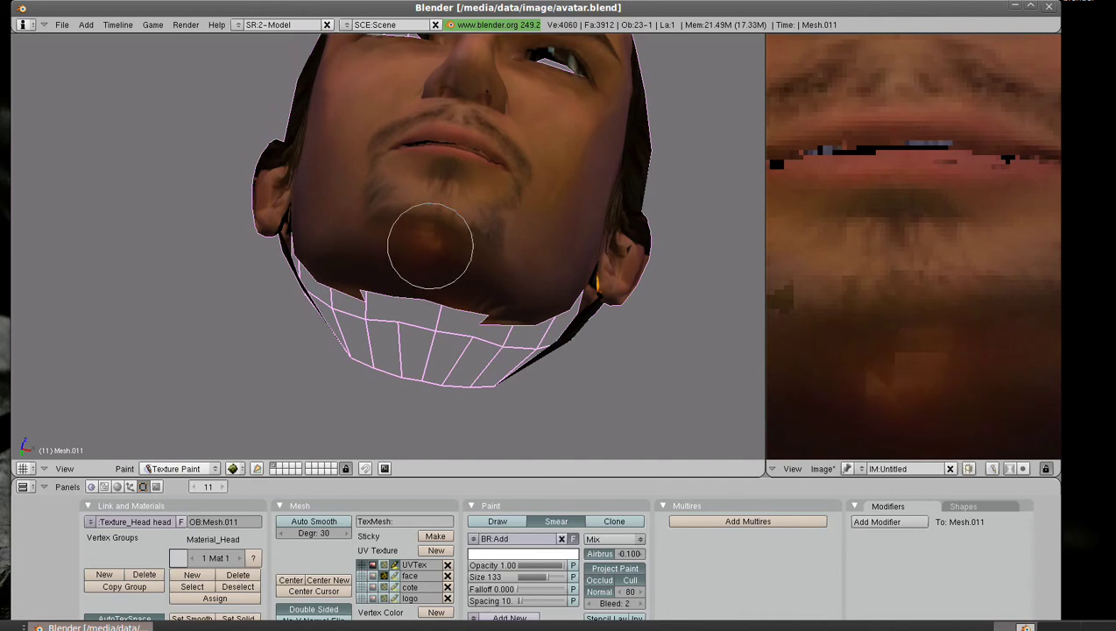
left_click(496, 521)
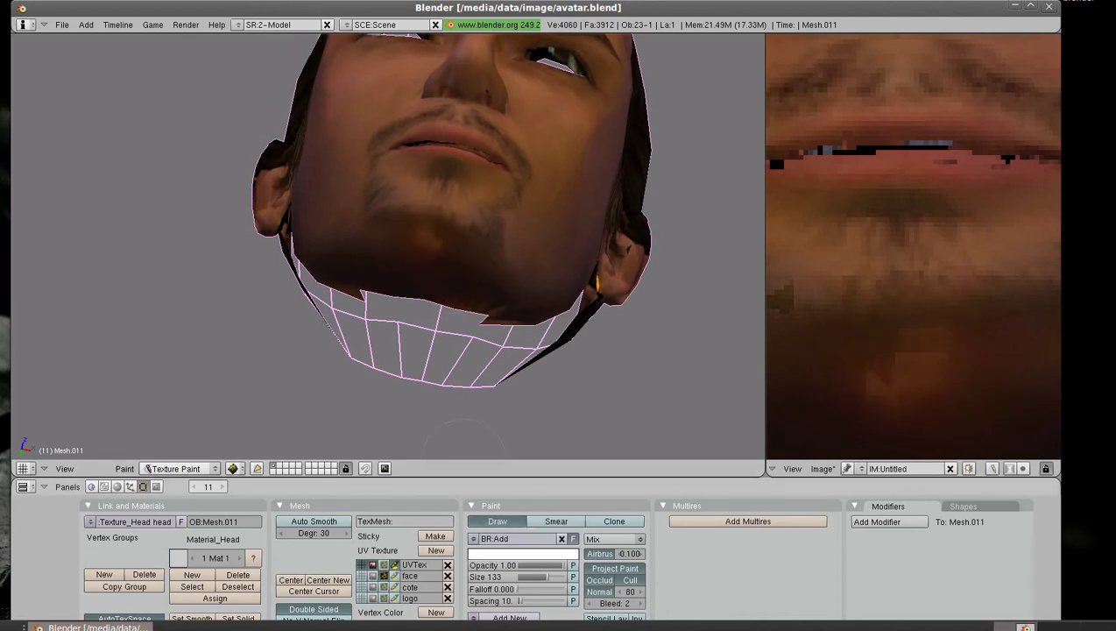
Clone the forehead hairline from the photo, then stamp the Blender logo mid-forehead
left_click(556, 521)
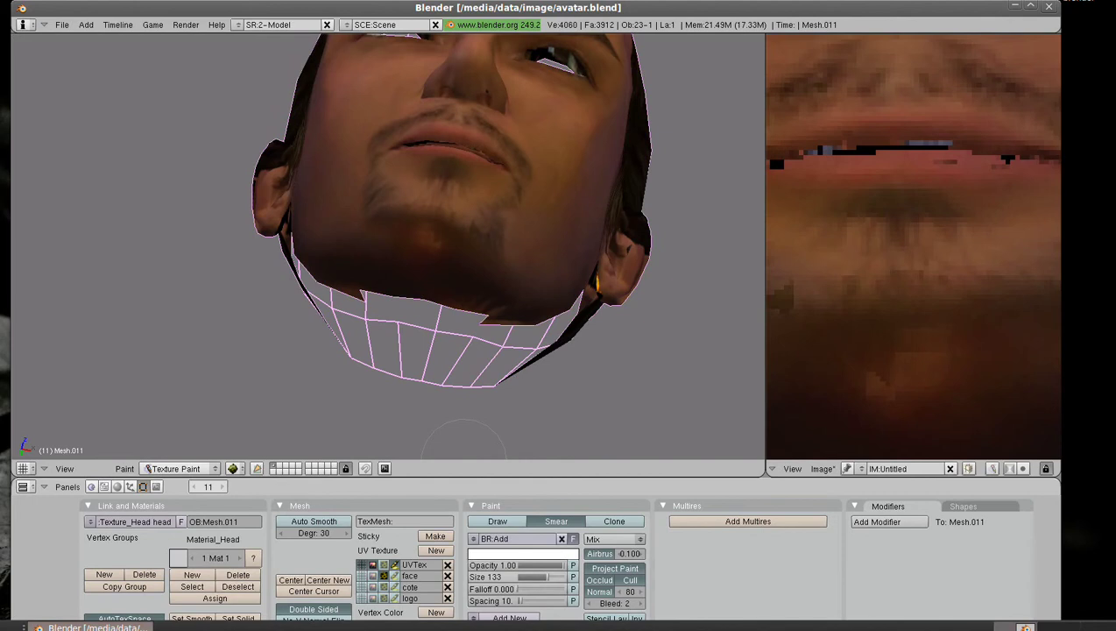
mouse_move(476, 263)
middle_mouse_down()
mouse_move(474, 325)
mouse_move(356, 131)
mouse_move(324, 124)
middle_mouse_up()
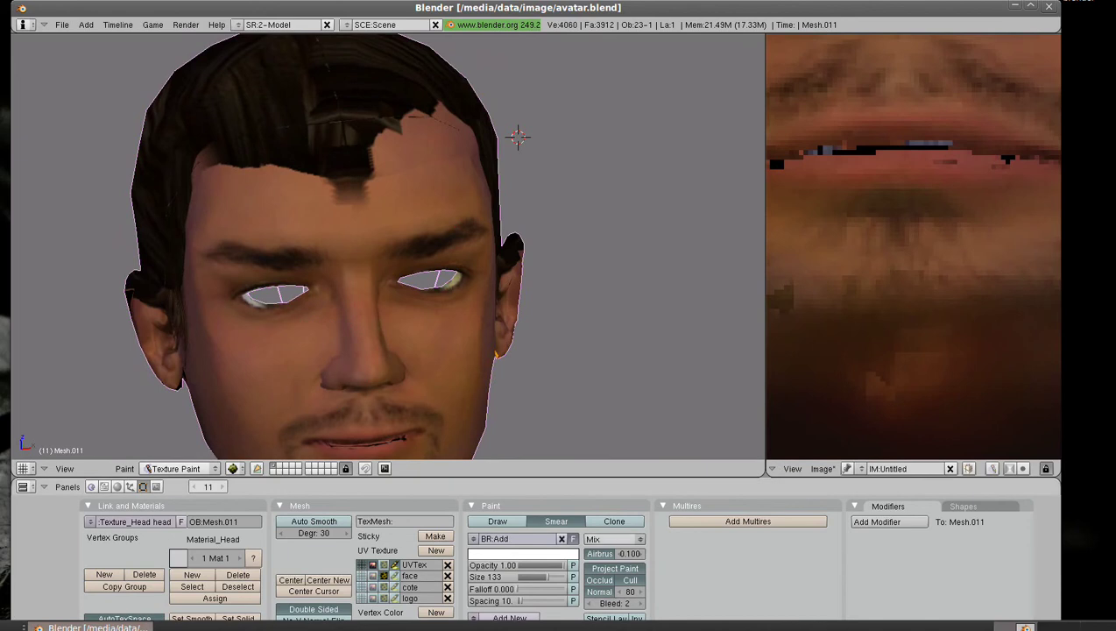
left_click(614, 522)
mouse_move(350, 189)
left_mouse_down()
mouse_move(377, 167)
mouse_move(450, 155)
mouse_move(411, 130)
mouse_move(174, 129)
left_mouse_up()
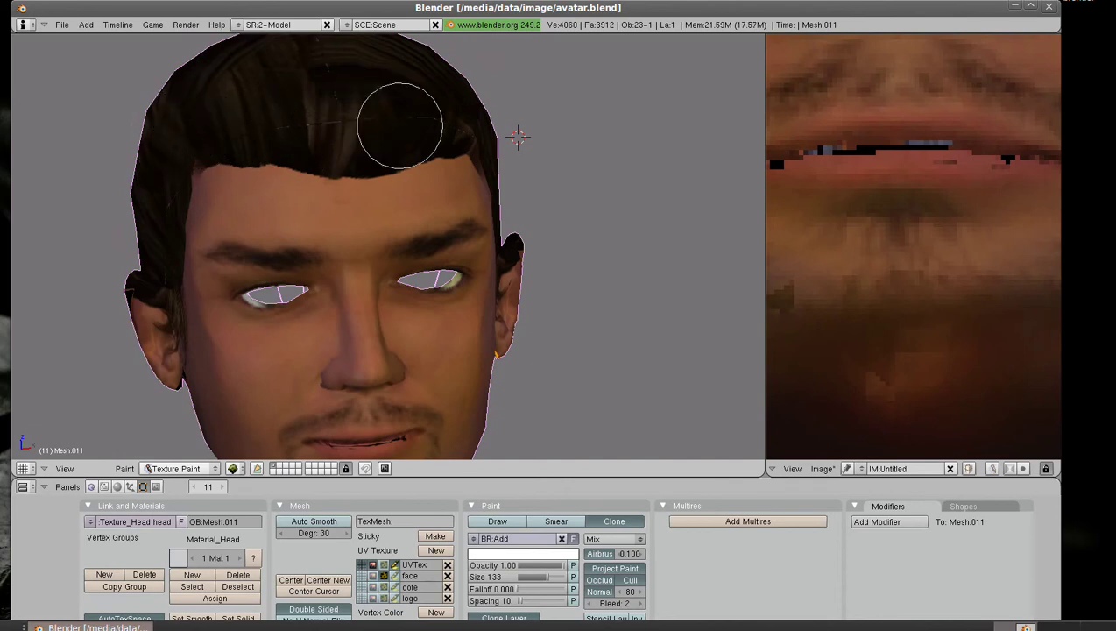
mouse_move(449, 136)
left_mouse_down()
mouse_move(349, 136)
mouse_move(363, 184)
left_mouse_up()
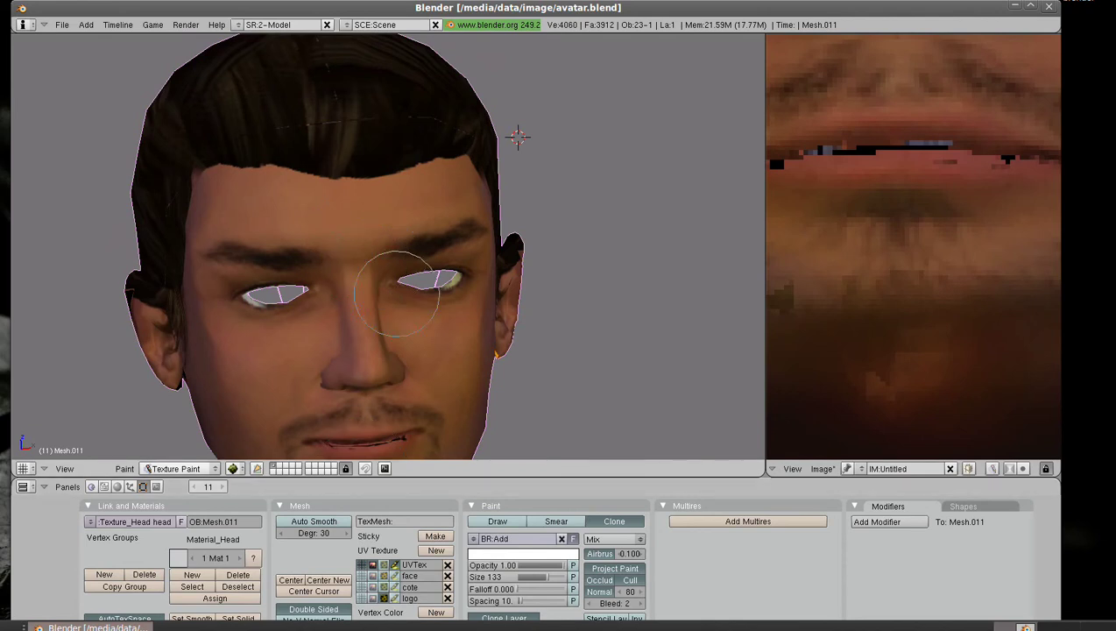
middle_click_drag(418, 278, 368, 311)
mouse_move(326, 207)
left_mouse_down()
mouse_move(328, 241)
mouse_move(314, 234)
mouse_move(319, 188)
mouse_move(368, 236)
mouse_move(374, 219)
mouse_move(346, 280)
left_mouse_up()
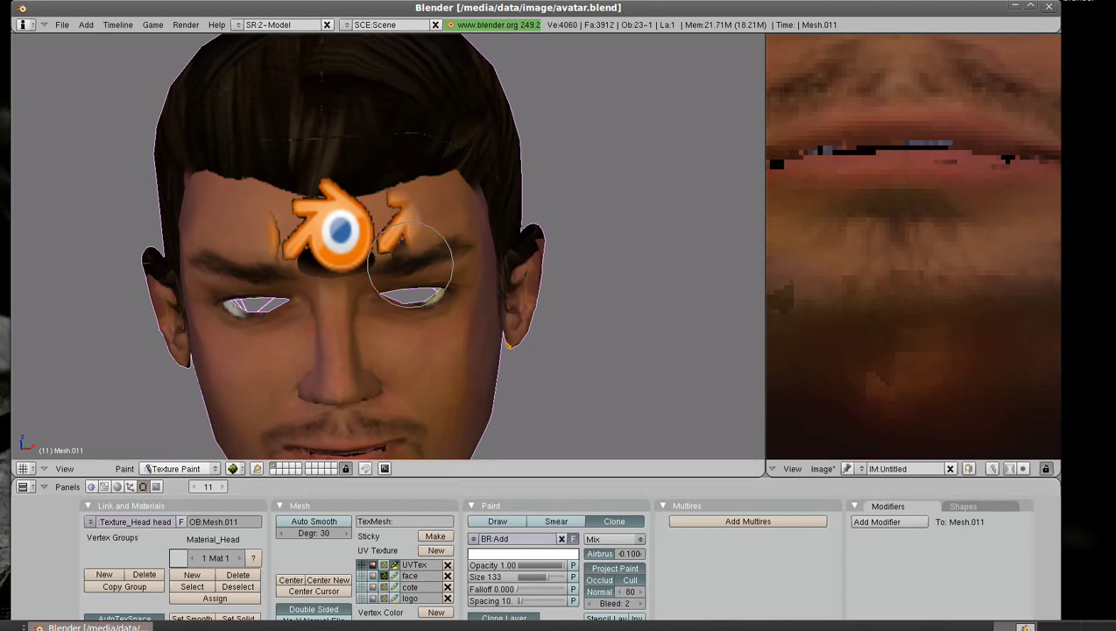
Clone skin over the stray logo arm, orange sliver and dark streak around the forehead logo
scroll(413, 250, "up", 3)
scroll(413, 249, "up", 3)
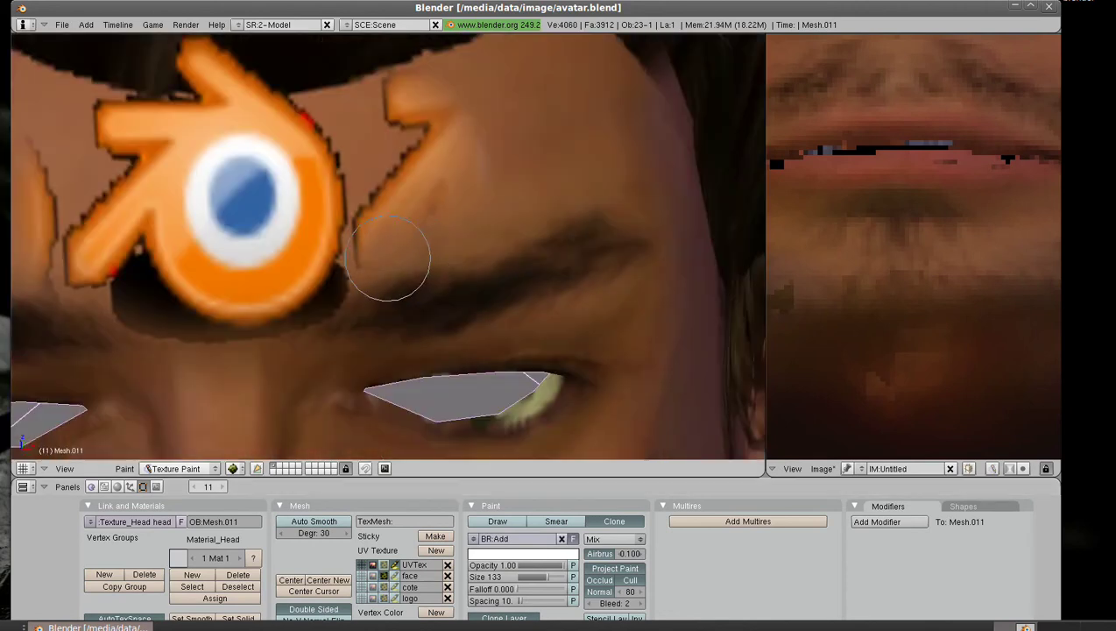
mouse_move(379, 226)
left_mouse_down()
mouse_move(408, 162)
mouse_move(502, 155)
left_mouse_up()
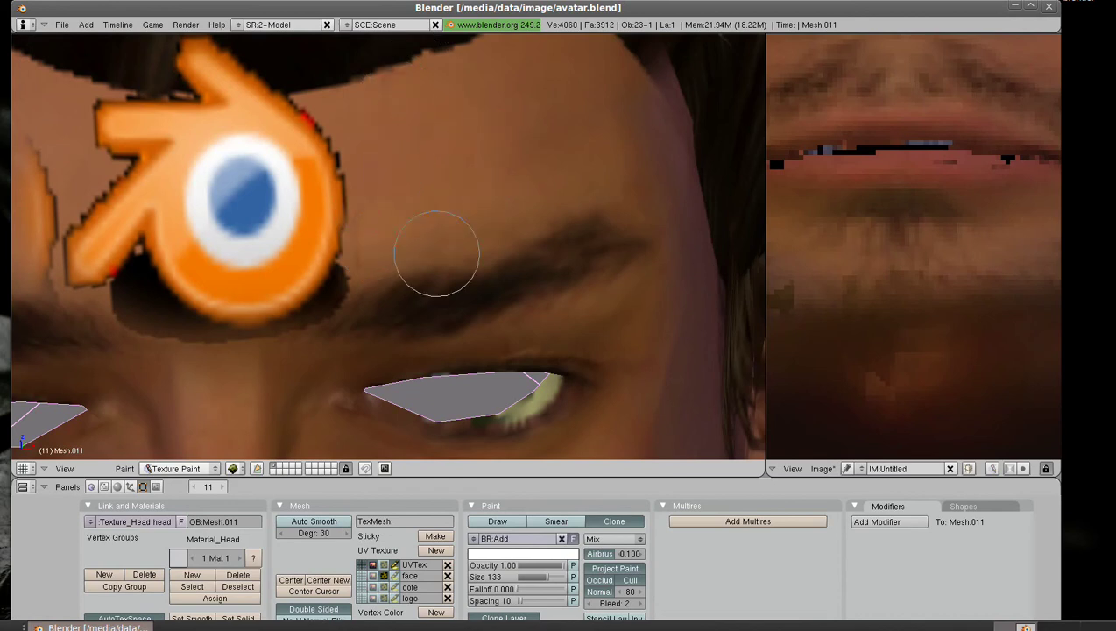
middle_click_drag(379, 275, 357, 271)
left_click_drag(285, 187, 281, 170)
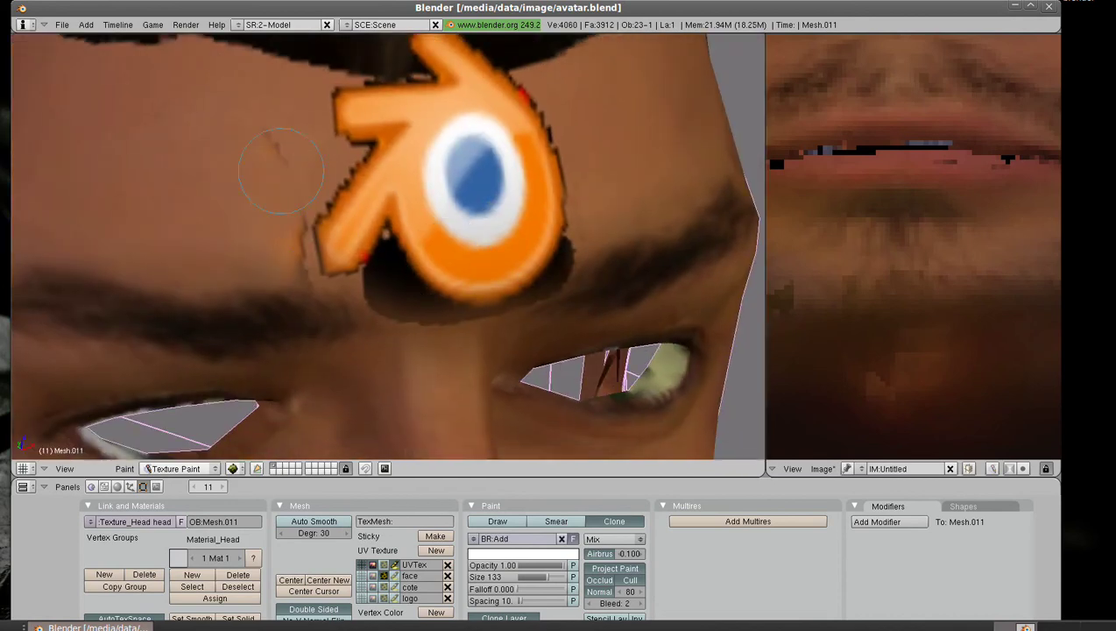
left_click_drag(278, 248, 288, 296)
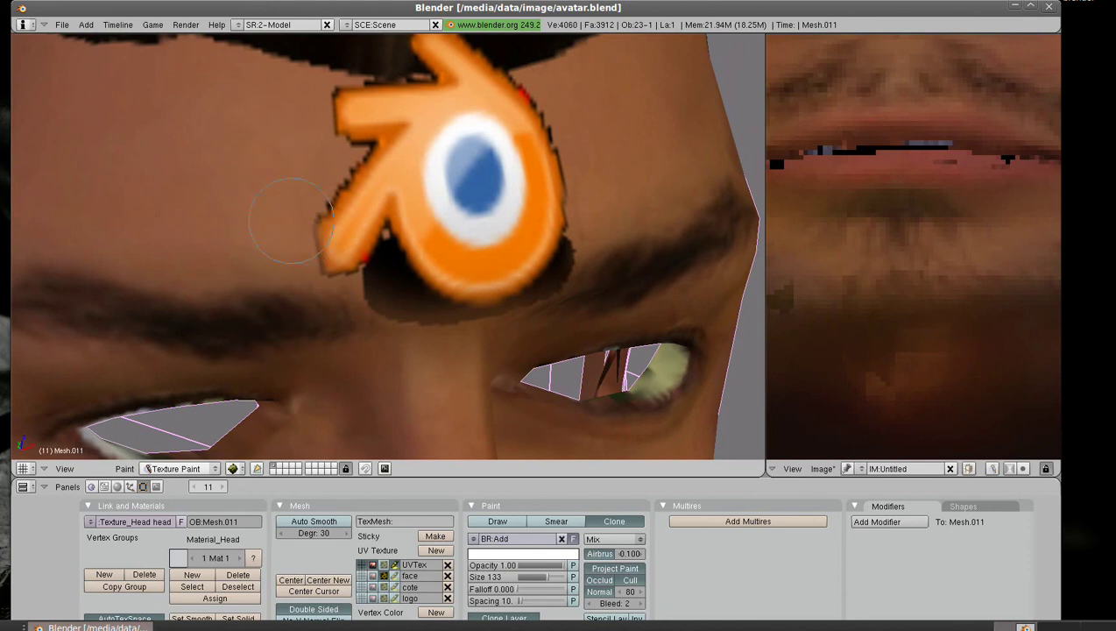
scroll(361, 274, "down", 2)
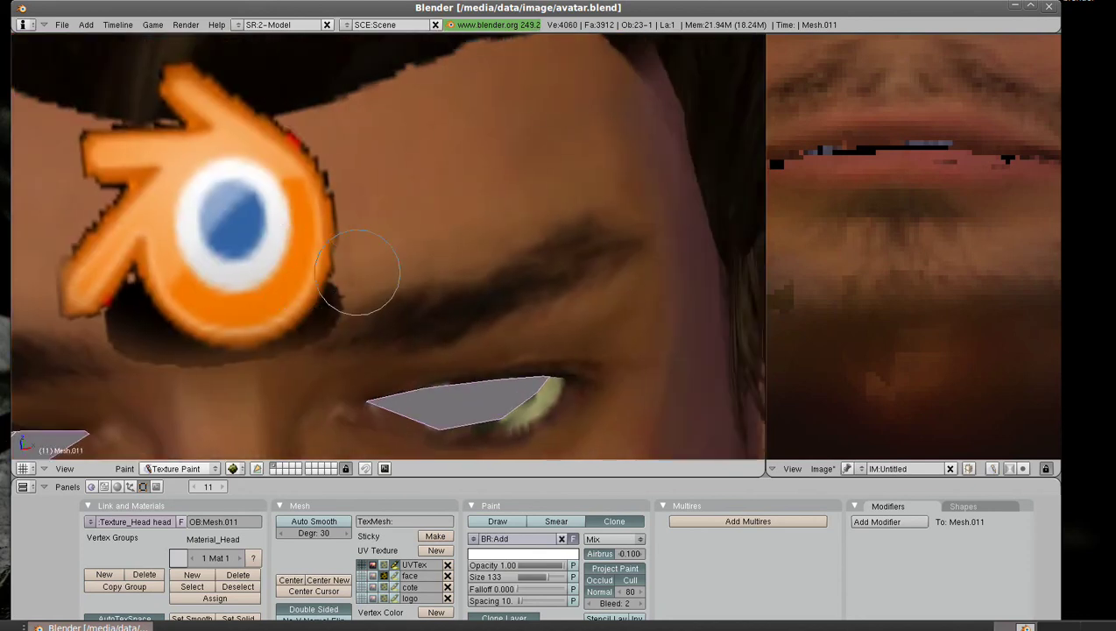
scroll(386, 298, "down", 1)
scroll(395, 278, "down", 1)
scroll(395, 278, "down", 2)
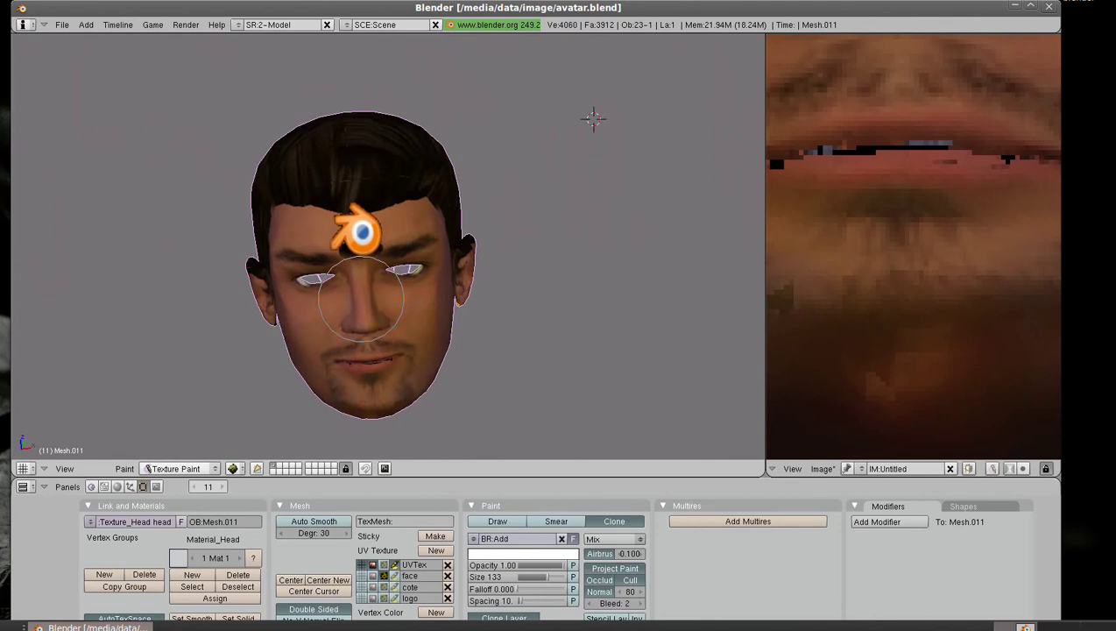
Zoom out to the full painted texture and open the Image menu toward Save
mouse_move(593, 115)
middle_mouse_down()
mouse_move(130, 269)
mouse_move(663, 451)
mouse_move(729, 424)
middle_mouse_up()
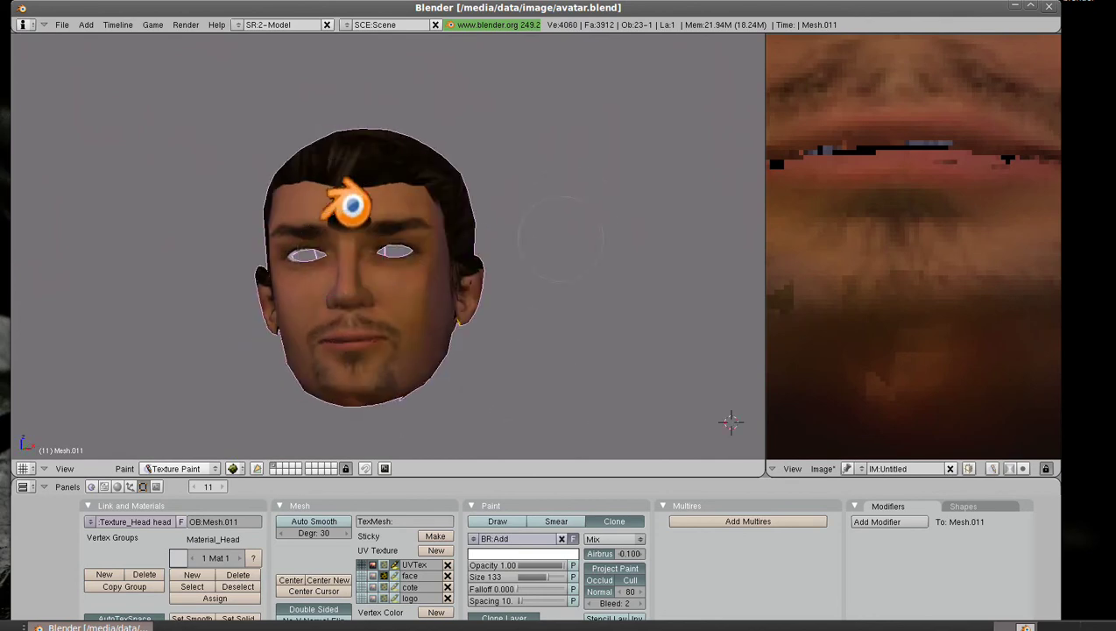
scroll(911, 254, "down", 1)
scroll(911, 254, "down", 2)
scroll(911, 254, "down", 1)
scroll(911, 254, "down", 1)
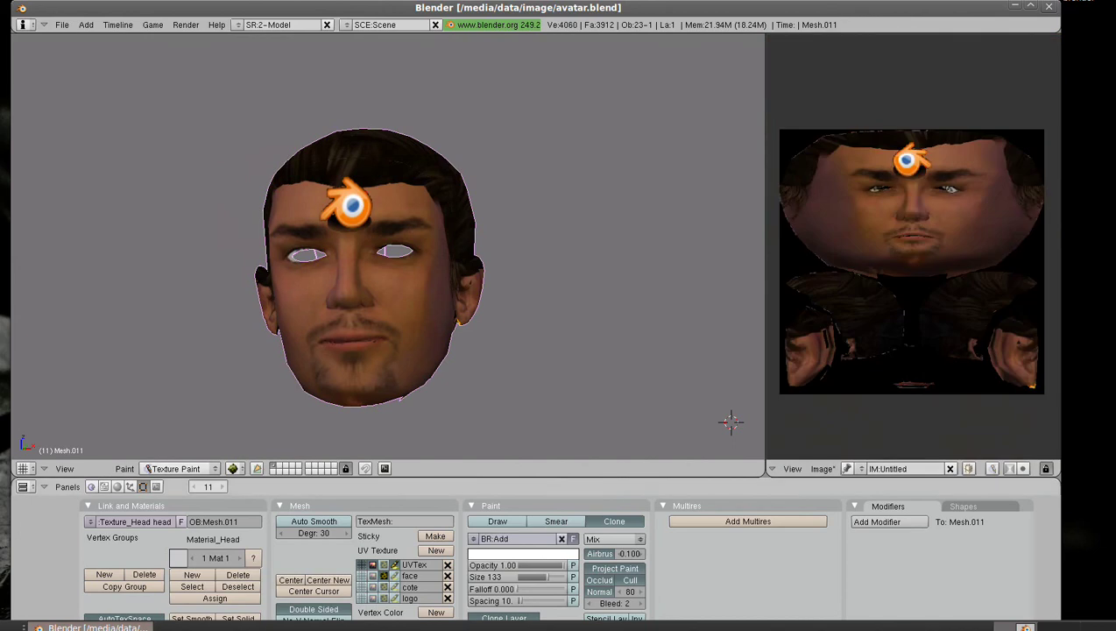
left_click(823, 469)
left_click(876, 398)
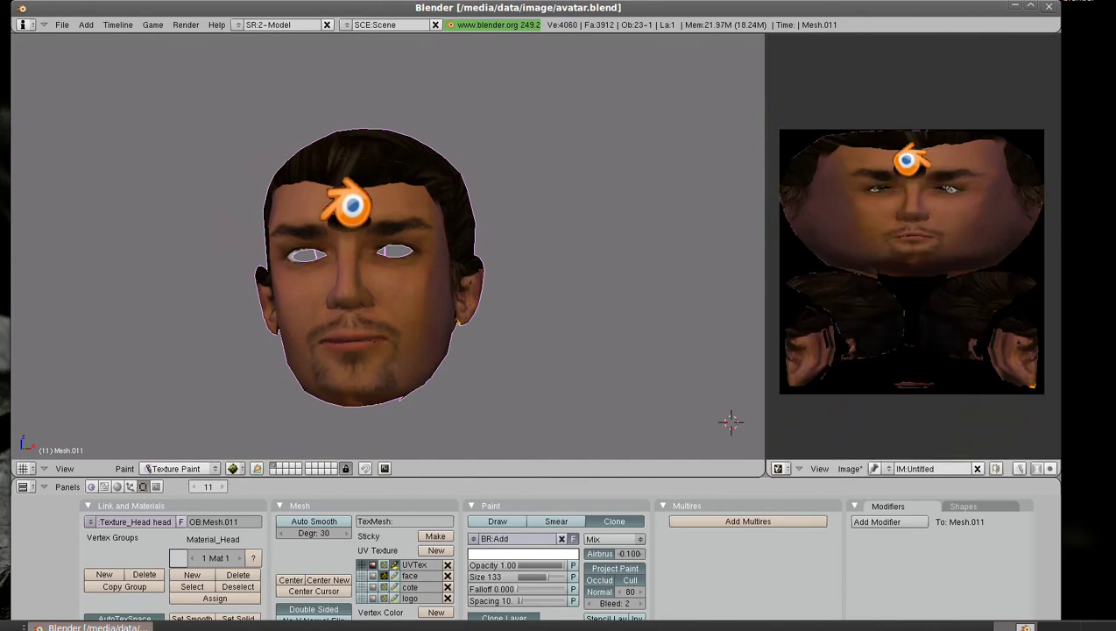
left_click(848, 468)
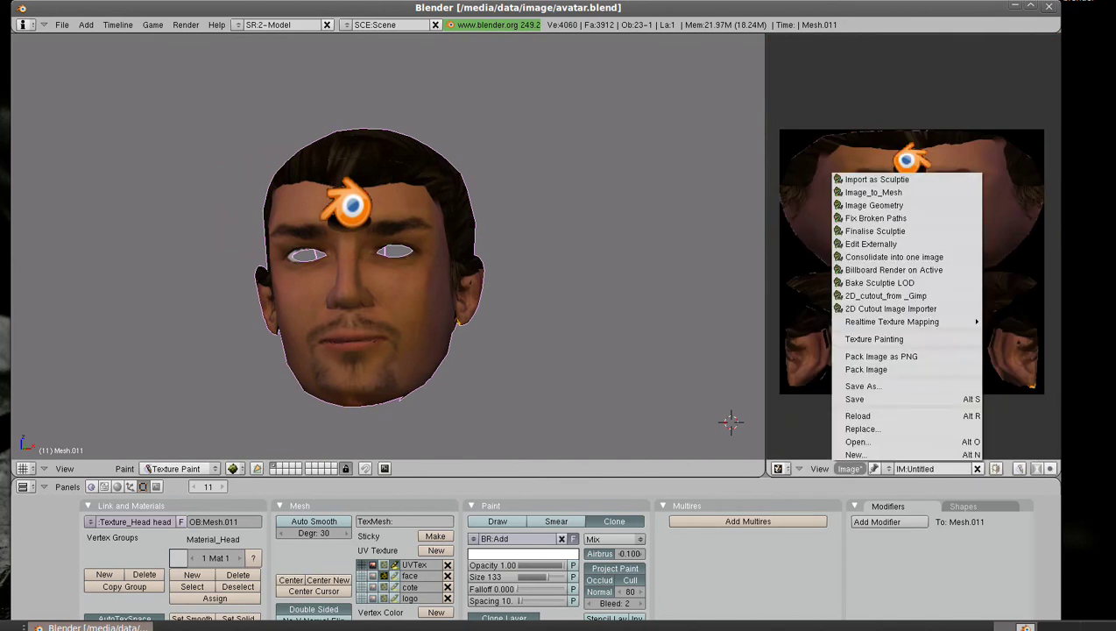